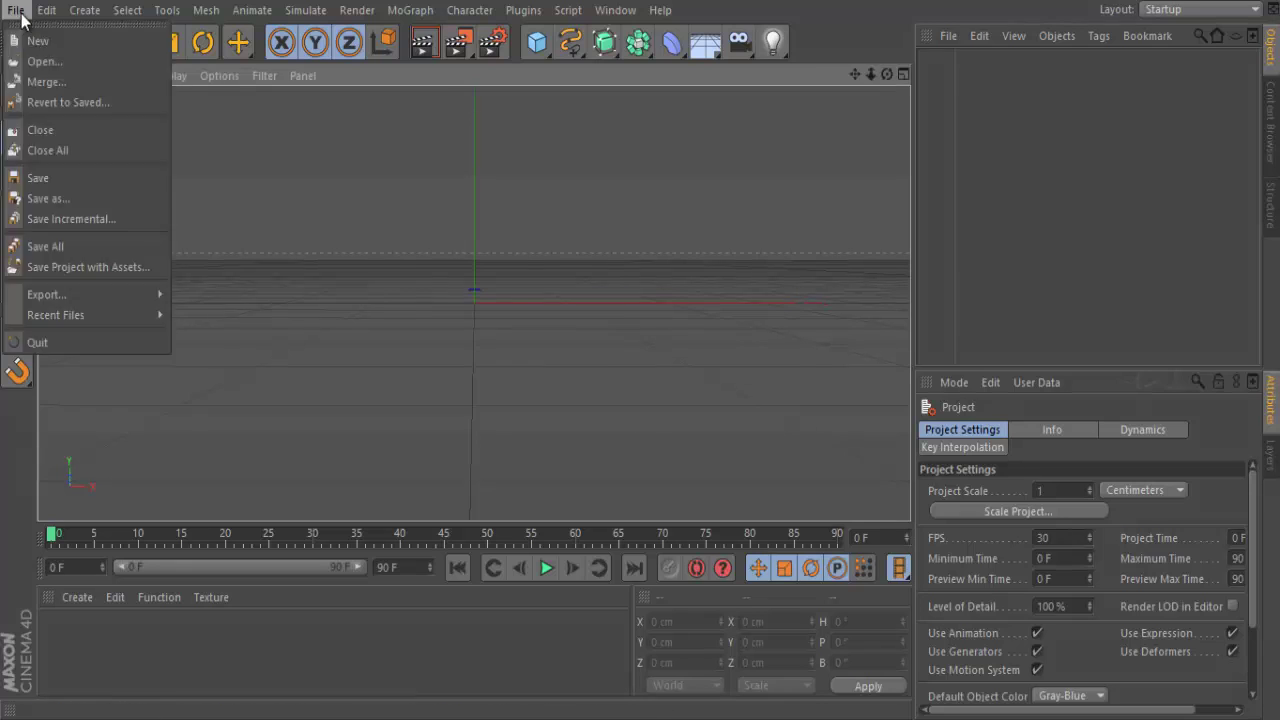
# Open the Minecraft 3D rig v2 file from the Cinema 4D folder
pyautogui.click(40, 50)
pyautogui.click(70, 283)
pyautogui.doubleClick(226, 290)
pyautogui.click(286, 220)
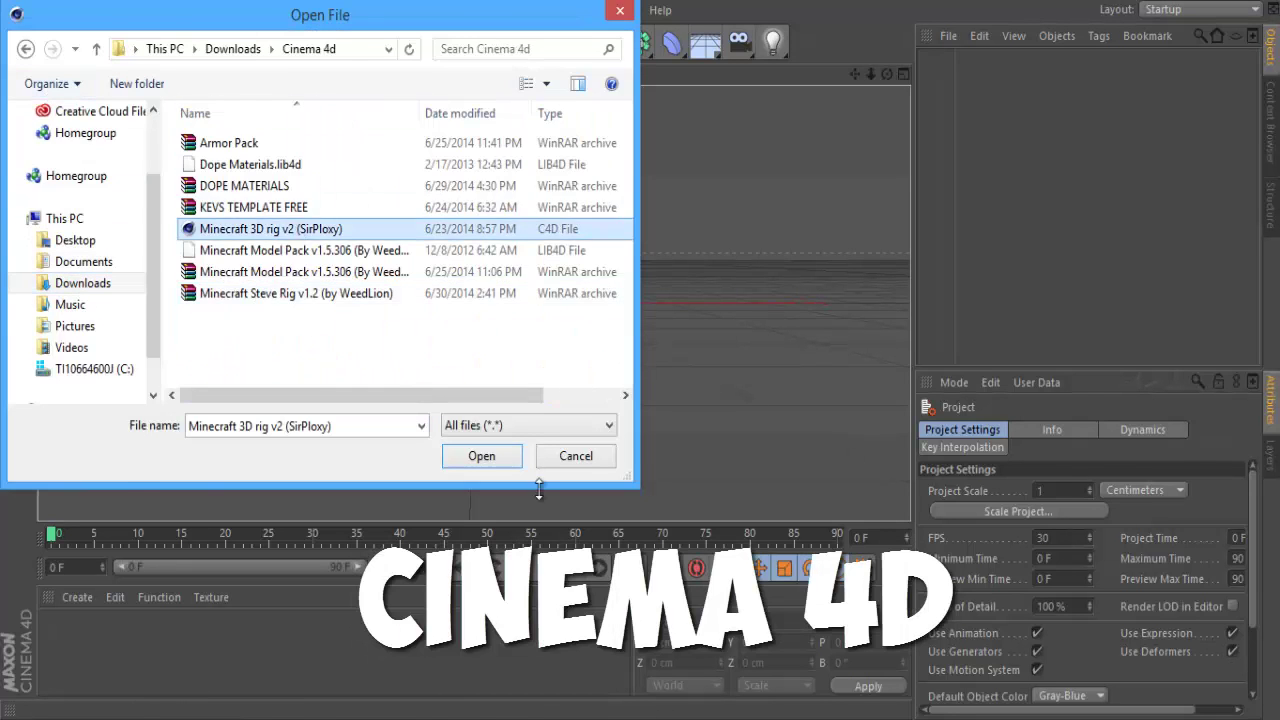
pyautogui.click(481, 456)
# Merge two more copies of the Steve rig and place them beside the first
pyautogui.click(16, 10)
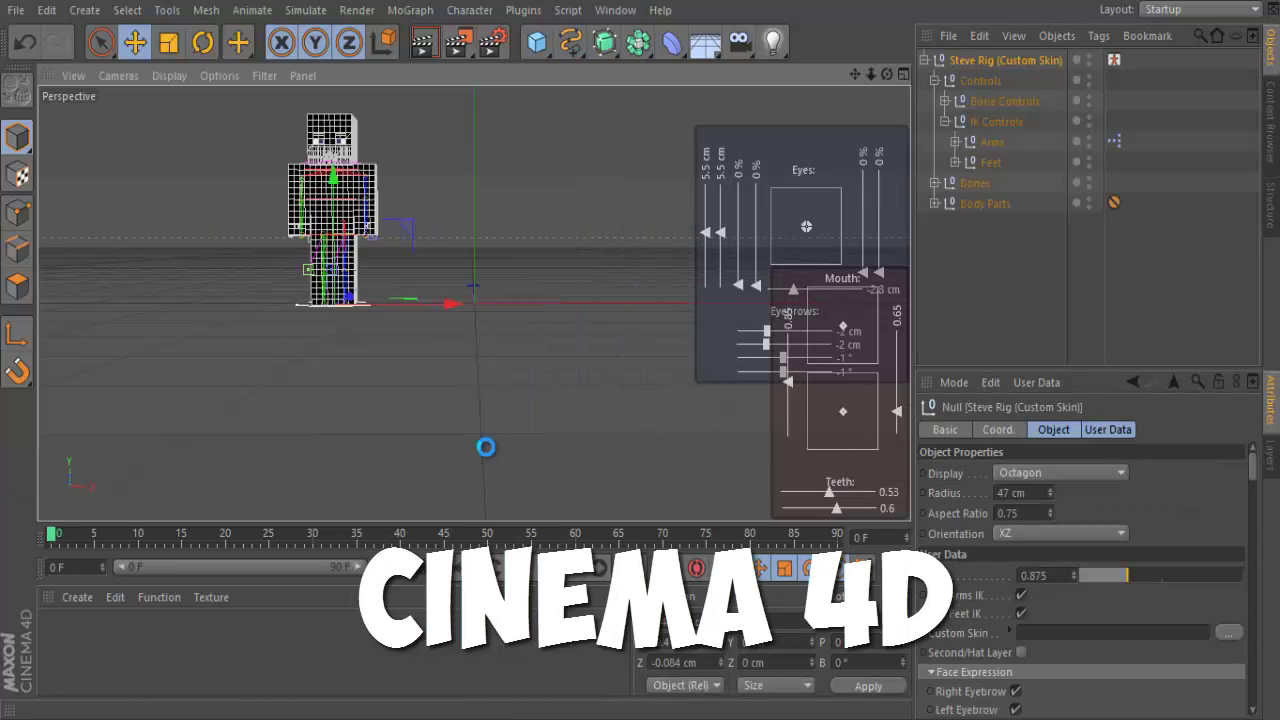
pyautogui.moveTo(663, 300); pyautogui.dragTo(740, 303)
pyautogui.click(16, 10)
pyautogui.click(46, 81)
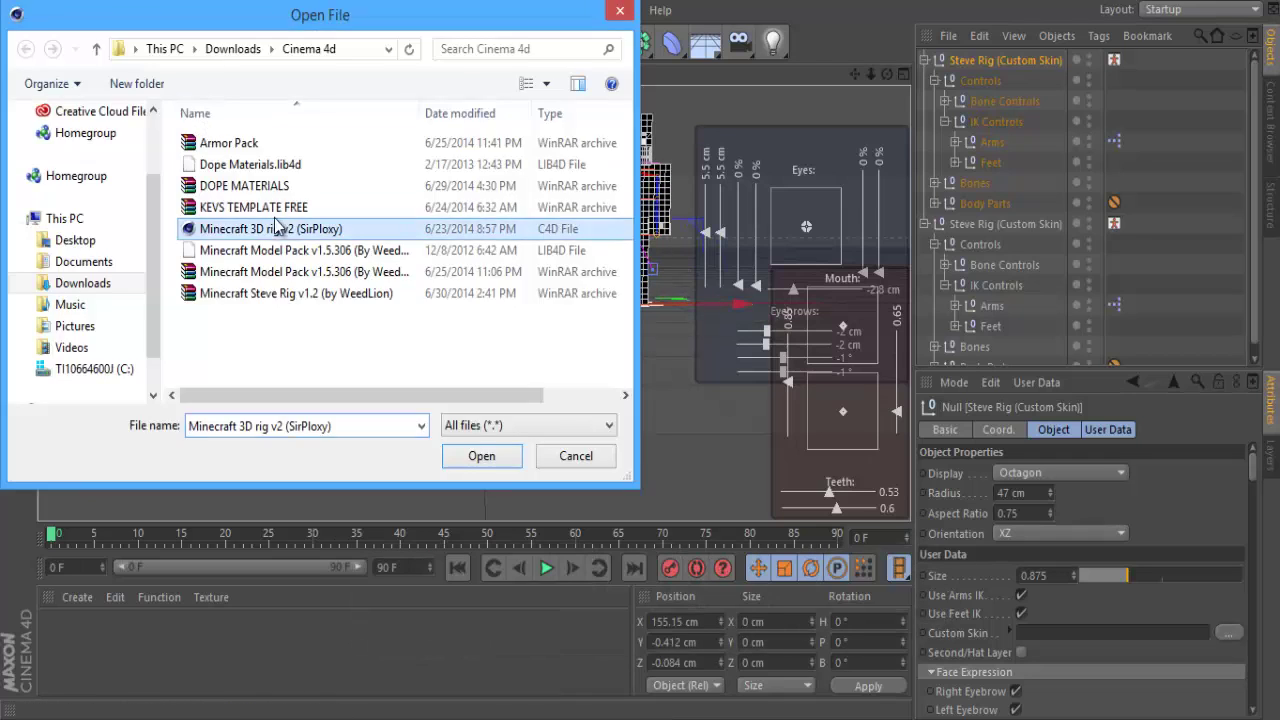
pyautogui.click(483, 455)
pyautogui.moveTo(870, 76)
pyautogui.mouseDown()
pyautogui.moveTo(643, 355)
pyautogui.moveTo(650, 400)
pyautogui.mouseUp()
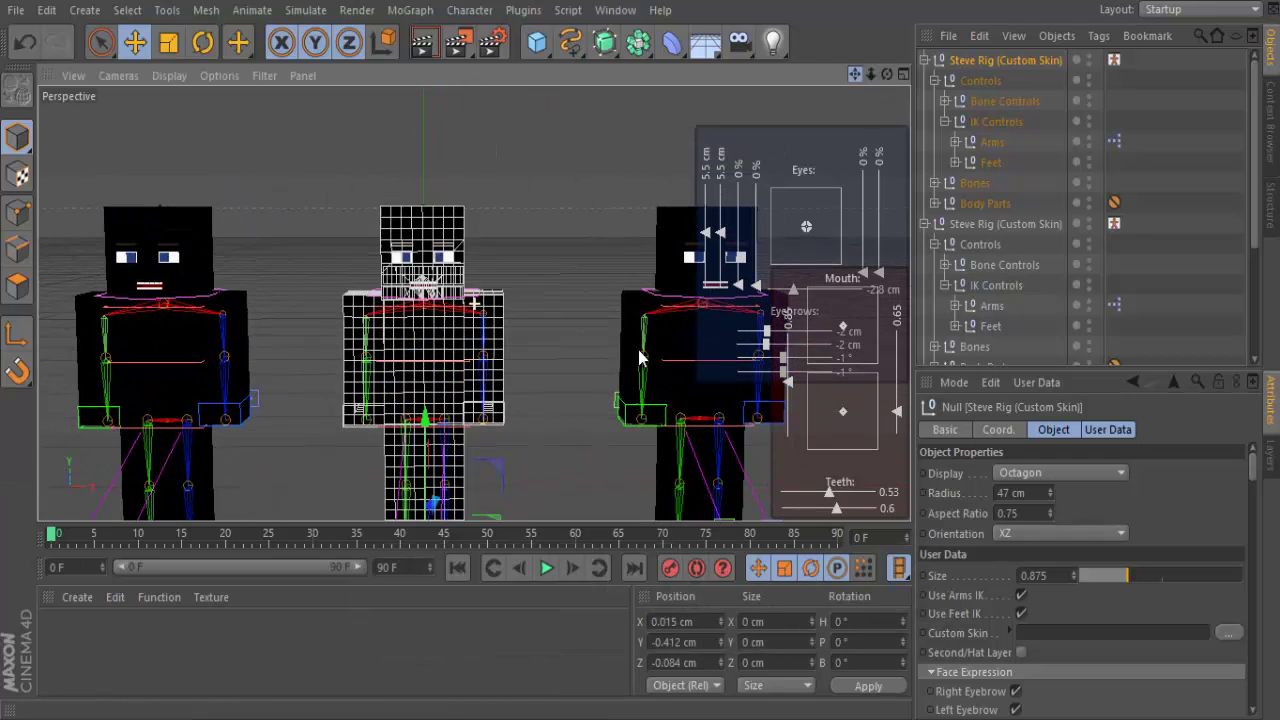
# Give the first rig a custom skin from the With Face > Other skins folder
pyautogui.click(924, 224)
pyautogui.click(1108, 429)
pyautogui.click(1229, 530)
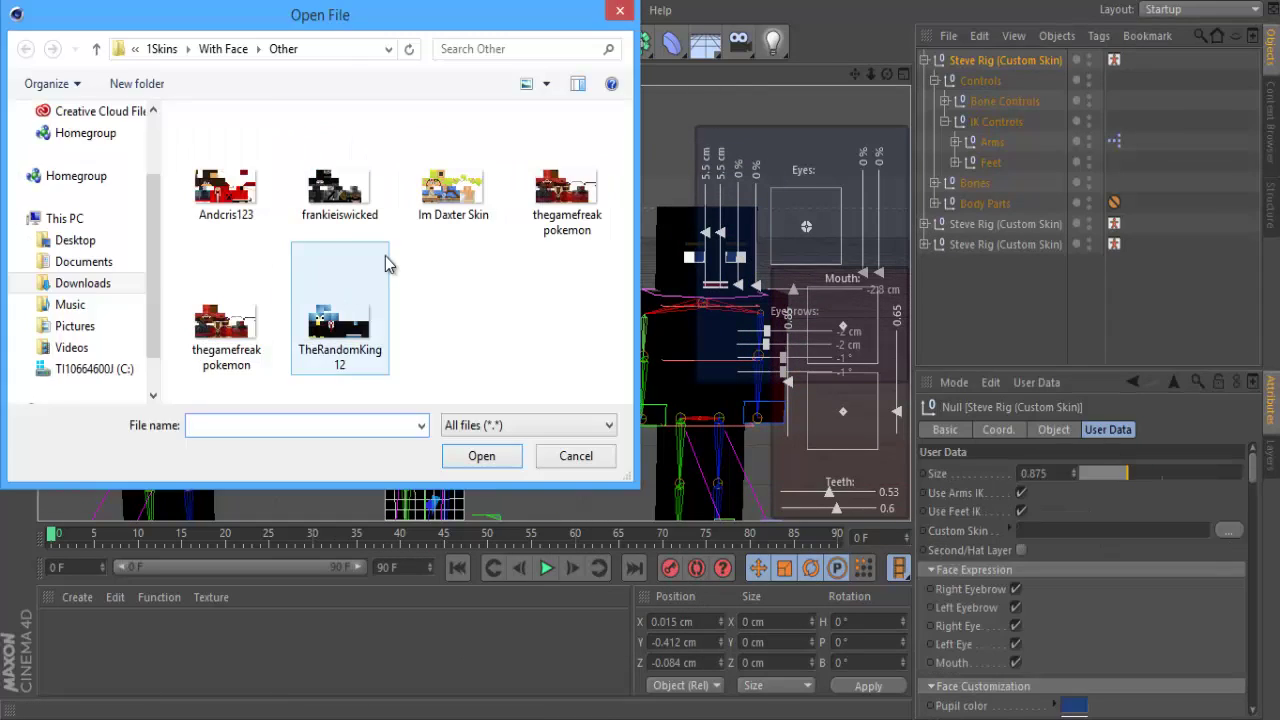
pyautogui.click(214, 49)
pyautogui.doubleClick(243, 143)
pyautogui.doubleClick(226, 170)
pyautogui.doubleClick(568, 180)
pyautogui.click(750, 427)
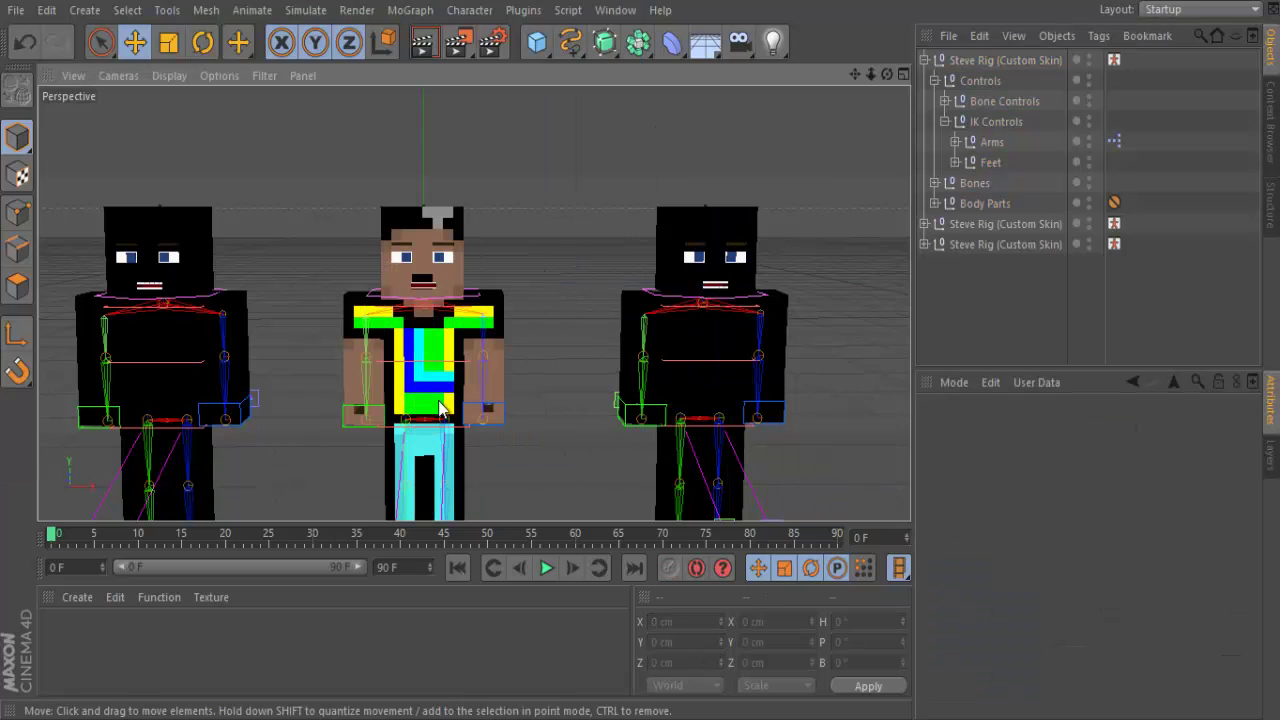
# Load a custom skin image onto the middle rig
pyautogui.click(403, 186)
pyautogui.click(1108, 429)
pyautogui.click(1229, 530)
pyautogui.click(152, 49)
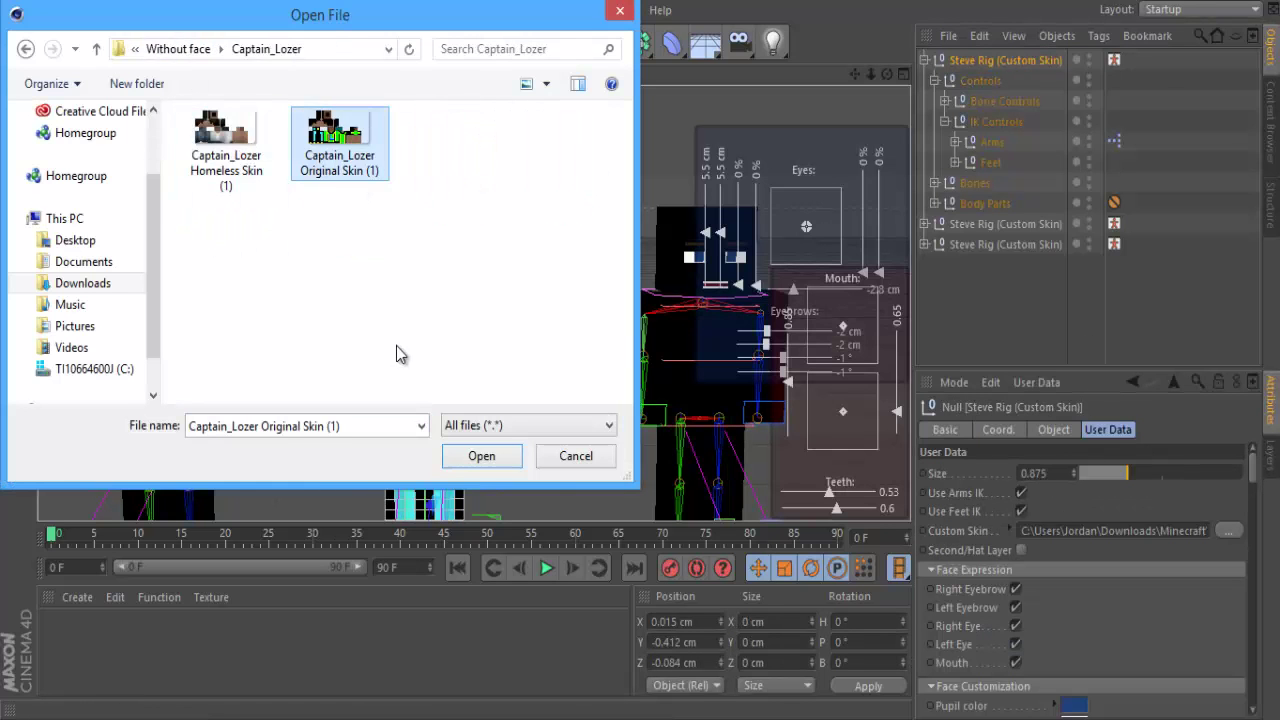
pyautogui.click(481, 455)
# Give the second rig a skin from the Friends skins folder
pyautogui.click(952, 228)
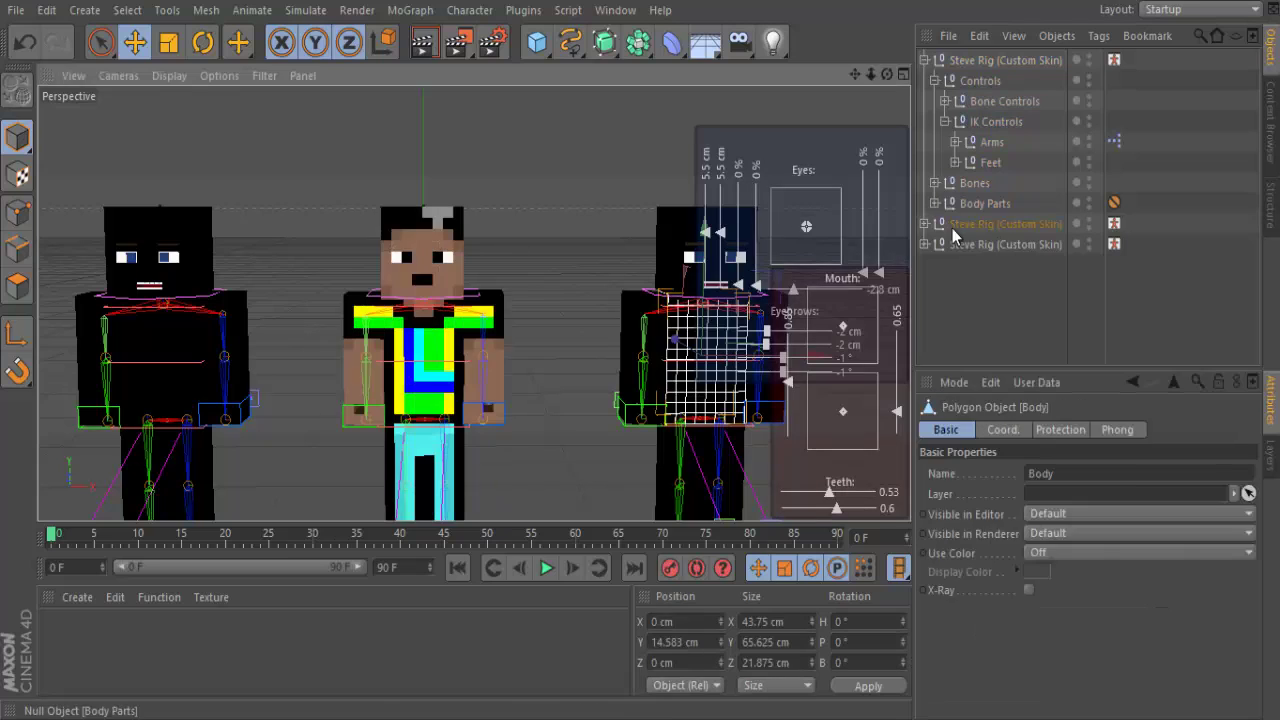
pyautogui.click(1108, 429)
pyautogui.click(1229, 530)
pyautogui.click(223, 49)
pyautogui.doubleClick(423, 149)
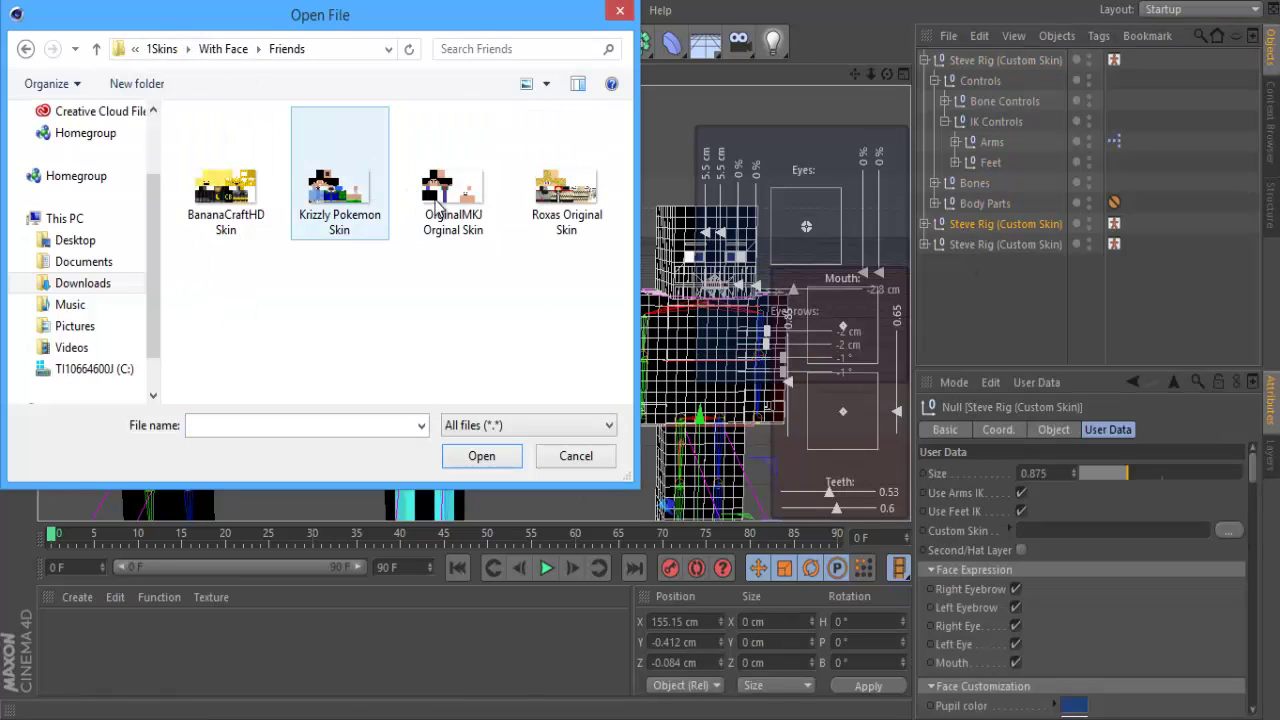
pyautogui.click(438, 207)
pyautogui.click(485, 460)
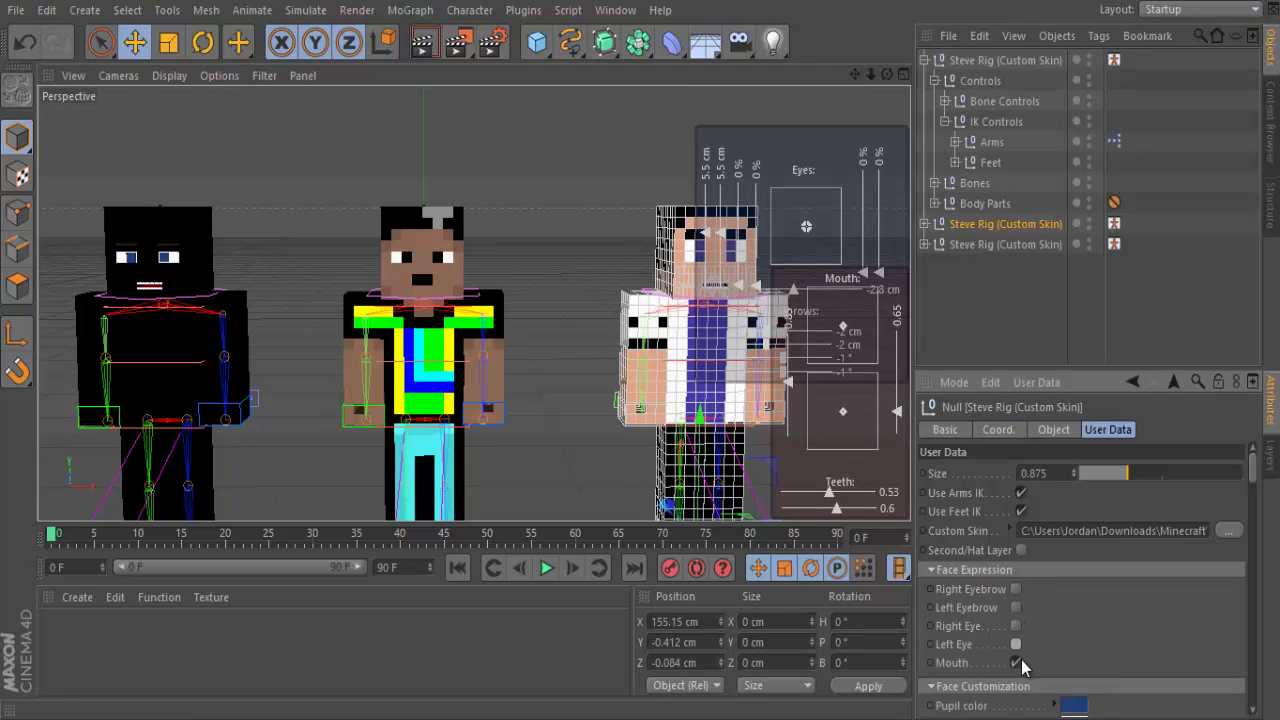
# Apply a custom skin to the remaining left character
pyautogui.click(554, 252)
pyautogui.click(155, 250)
pyautogui.click(1040, 429)
pyautogui.click(1006, 244)
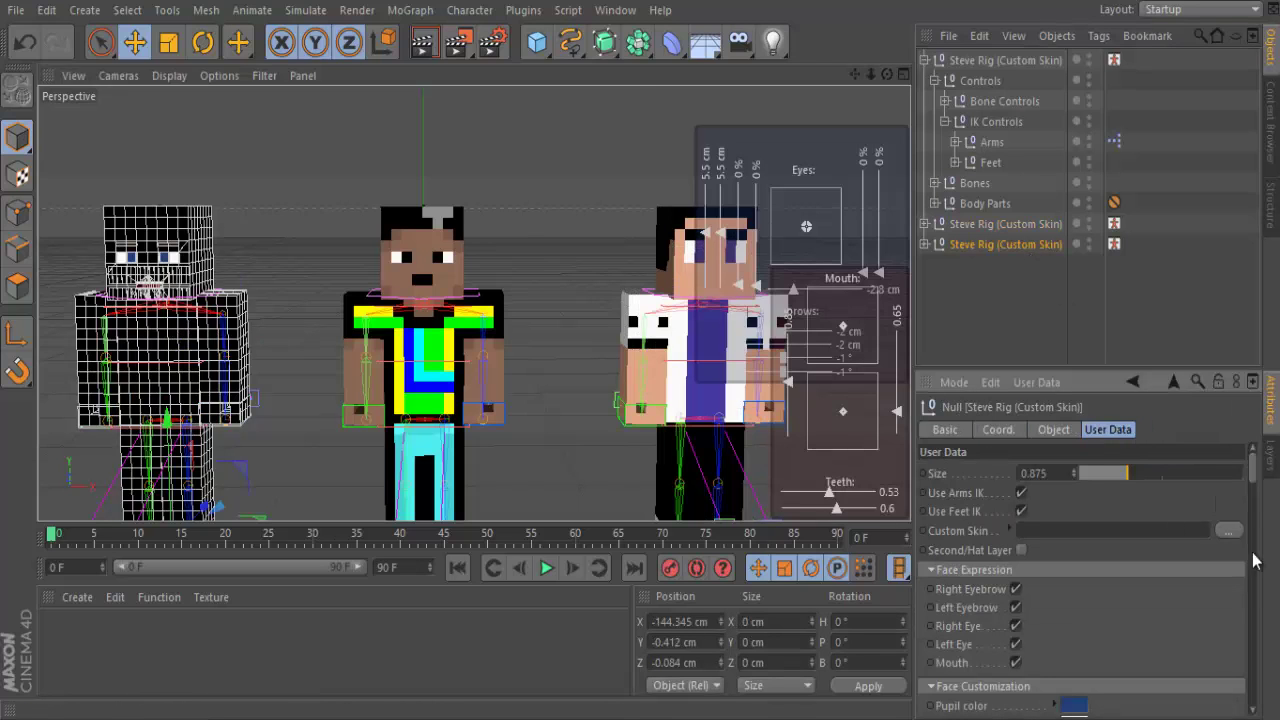
pyautogui.click(1228, 531)
pyautogui.click(484, 457)
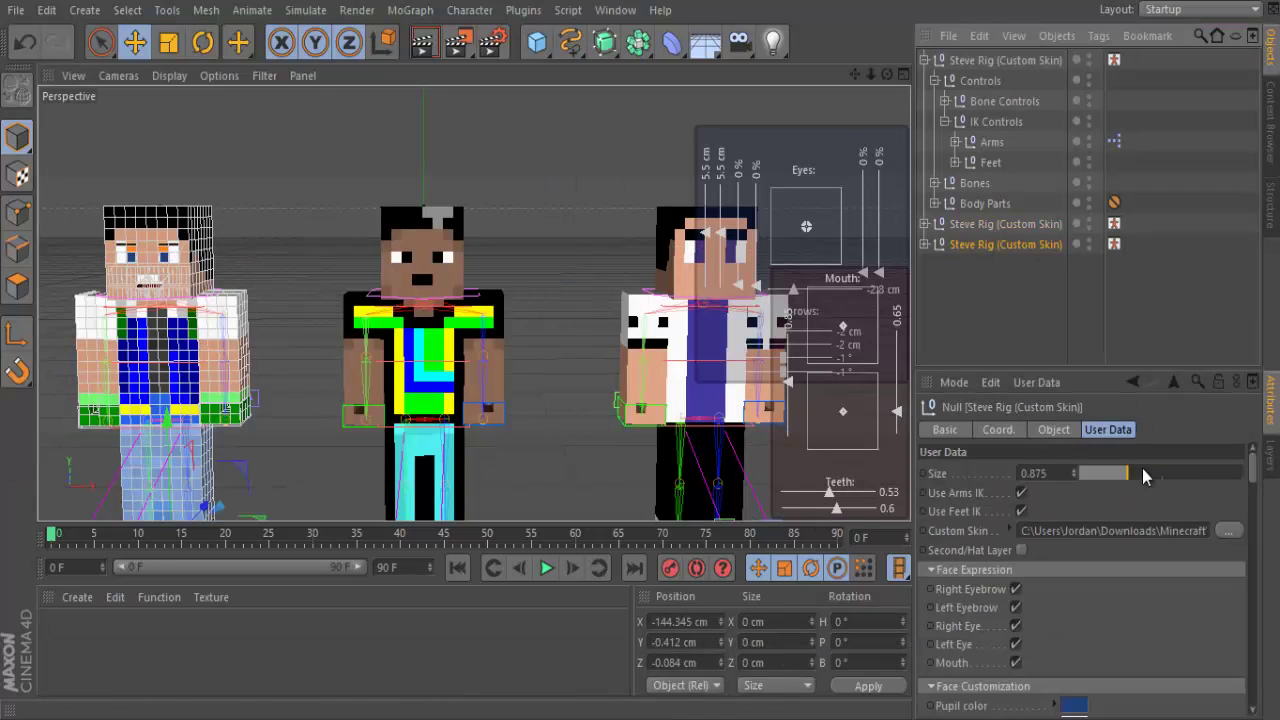
# Rename the rigs after their characters, naming one 'Captain_Lozer'
pyautogui.doubleClick(1006, 244)
pyautogui.write('Krizzly')
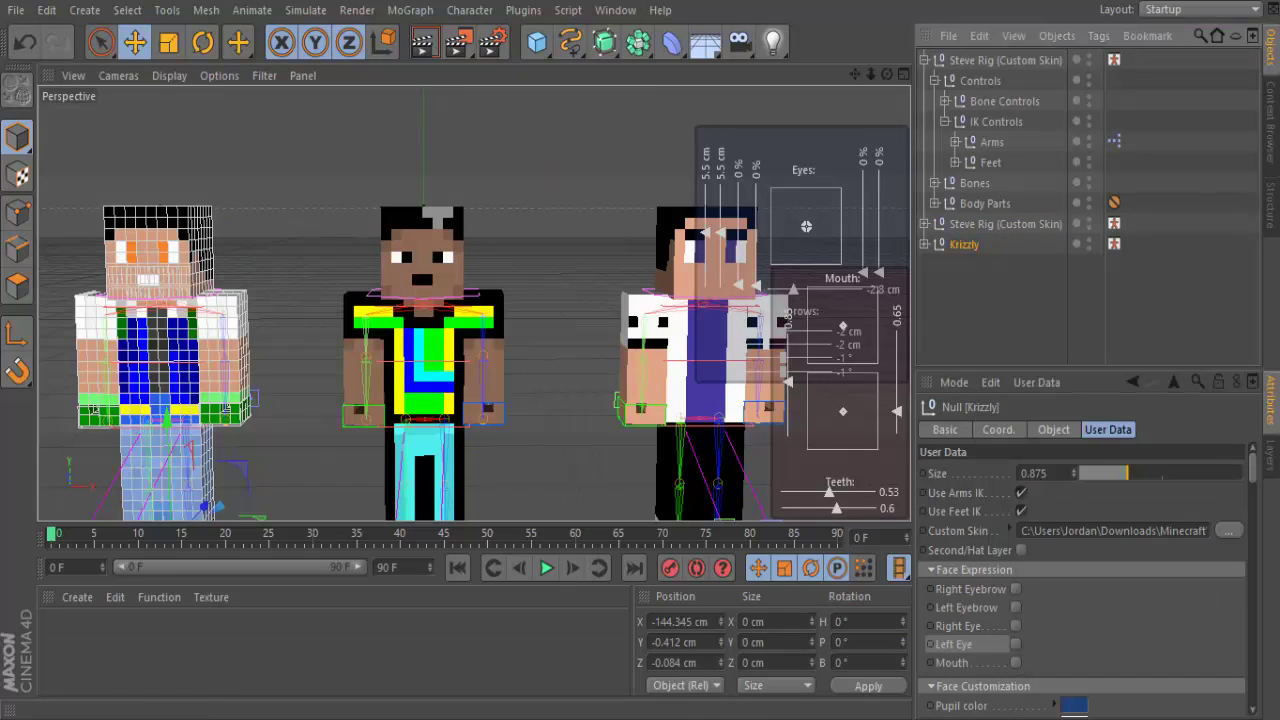
pyautogui.doubleClick(1006, 224)
pyautogui.write('Captain_Lozer')
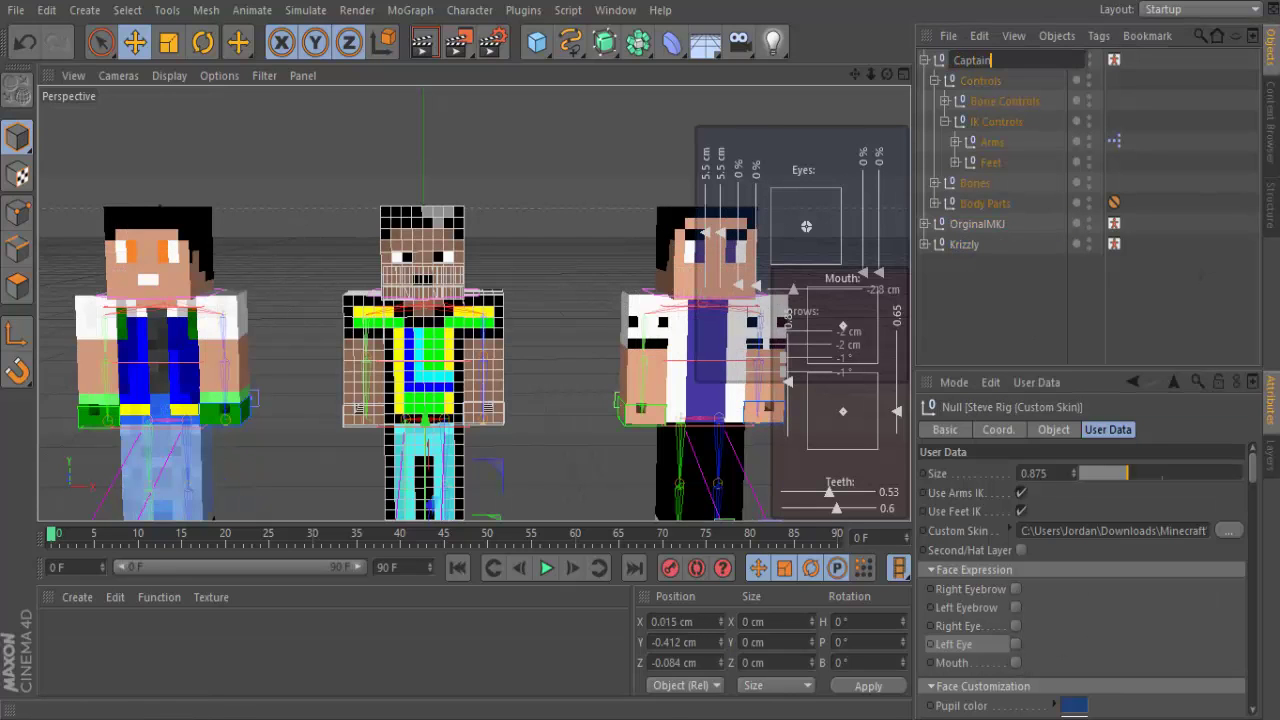
pyautogui.press('Return')
pyautogui.click(924, 60)
pyautogui.moveTo(859, 76)
pyautogui.mouseDown()
pyautogui.moveTo(872, 74)
pyautogui.moveTo(641, 349)
pyautogui.mouseUp()
# Add a MoText object reading Friends and nudge it into position
pyautogui.click(410, 10)
pyautogui.click(424, 247)
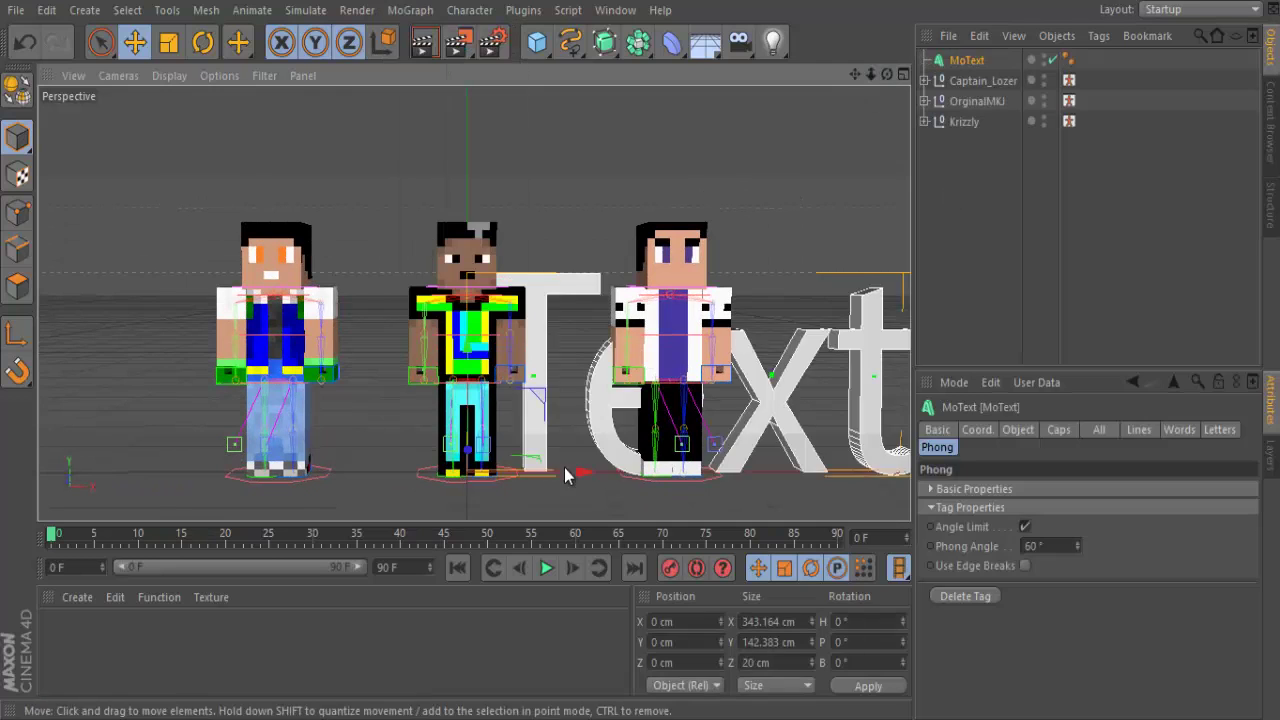
pyautogui.click(1018, 429)
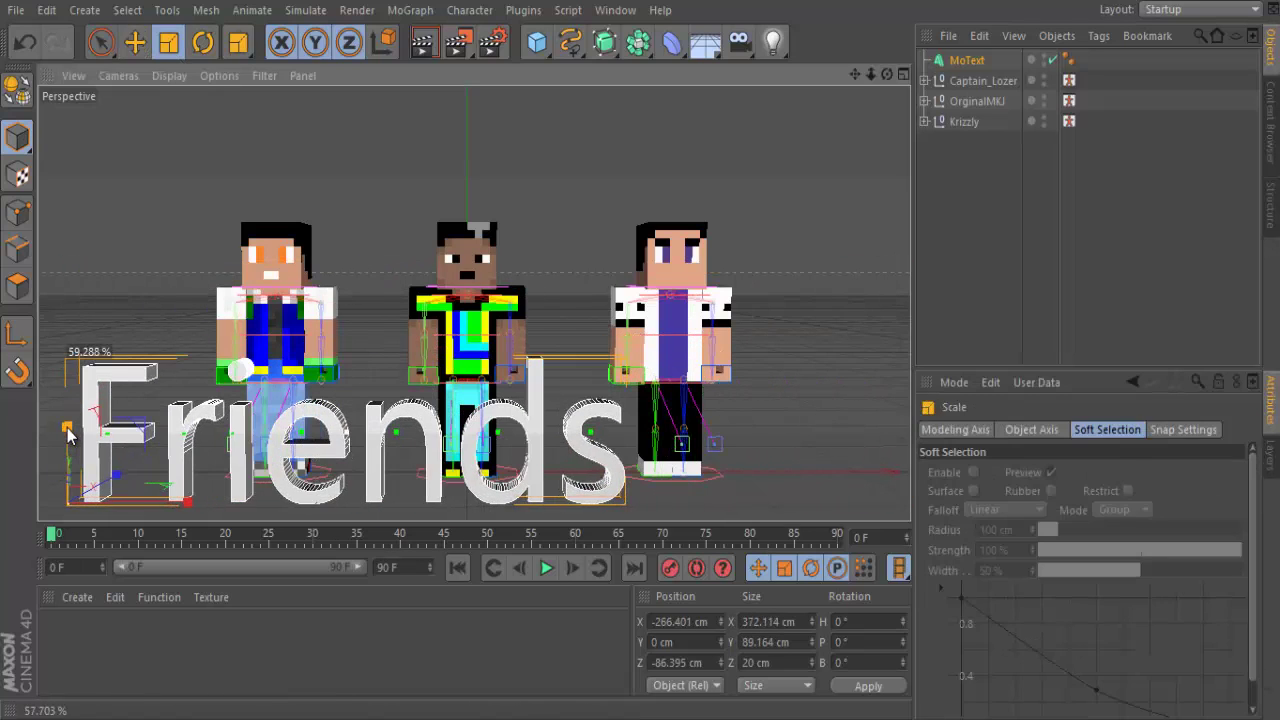
pyautogui.moveTo(66, 385); pyautogui.dragTo(66, 315)
pyautogui.moveTo(165, 437)
pyautogui.mouseDown()
pyautogui.moveTo(315, 437)
pyautogui.moveTo(297, 437)
pyautogui.mouseUp()
pyautogui.click(1107, 429)
pyautogui.click(975, 429)
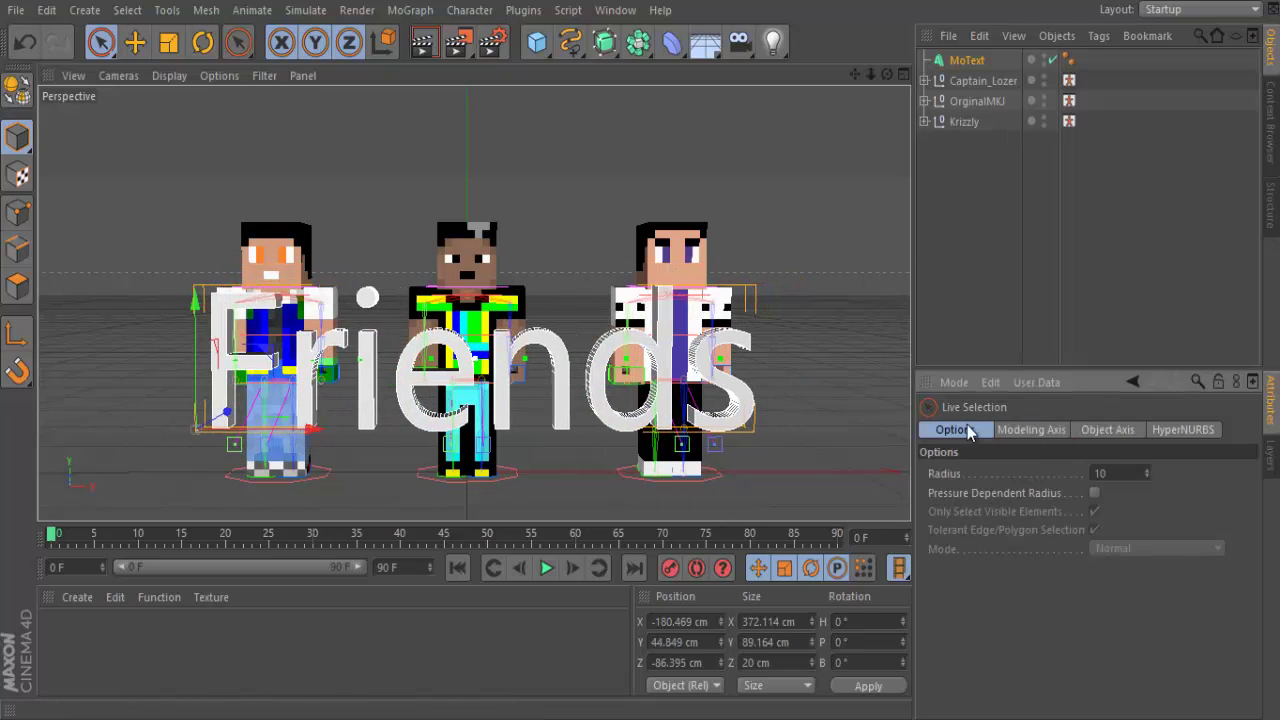
# Give the text a bold font, shrink it to about half size and centre it
pyautogui.click(966, 60)
pyautogui.click(1071, 612)
pyautogui.scroll(5, 1163, 480)
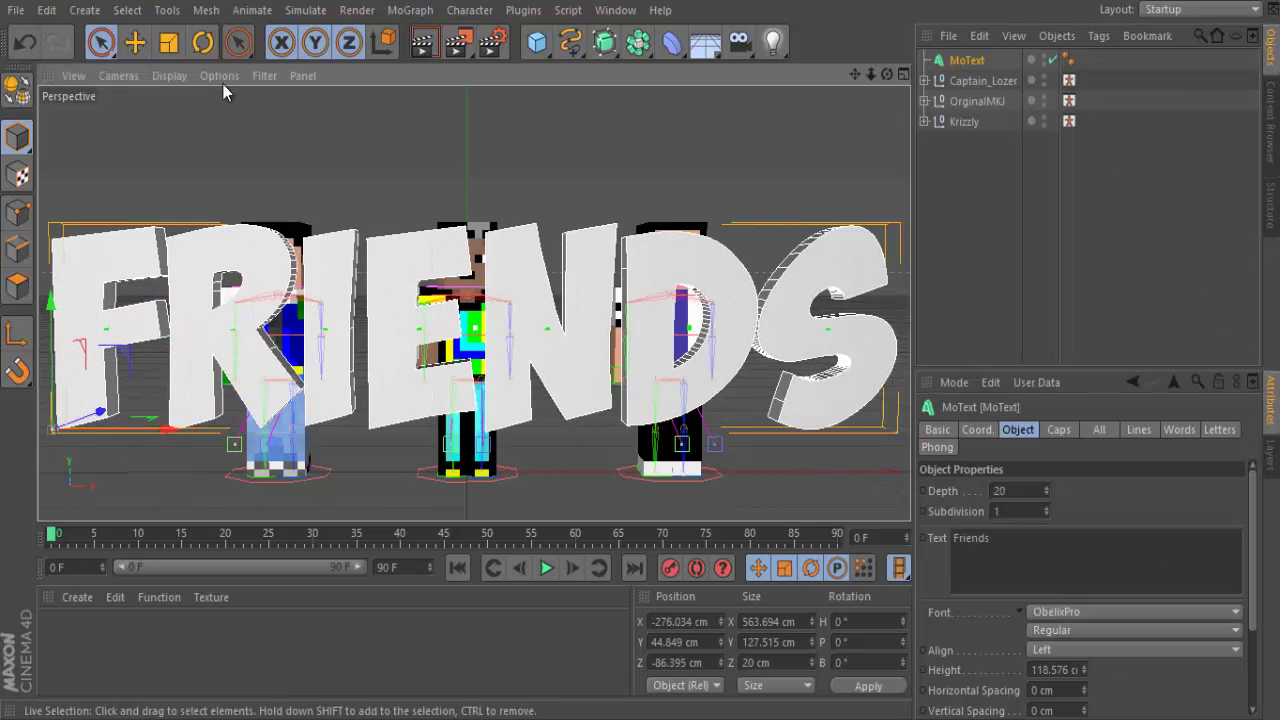
pyautogui.press('t')
pyautogui.moveTo(83, 248); pyautogui.dragTo(57, 370)
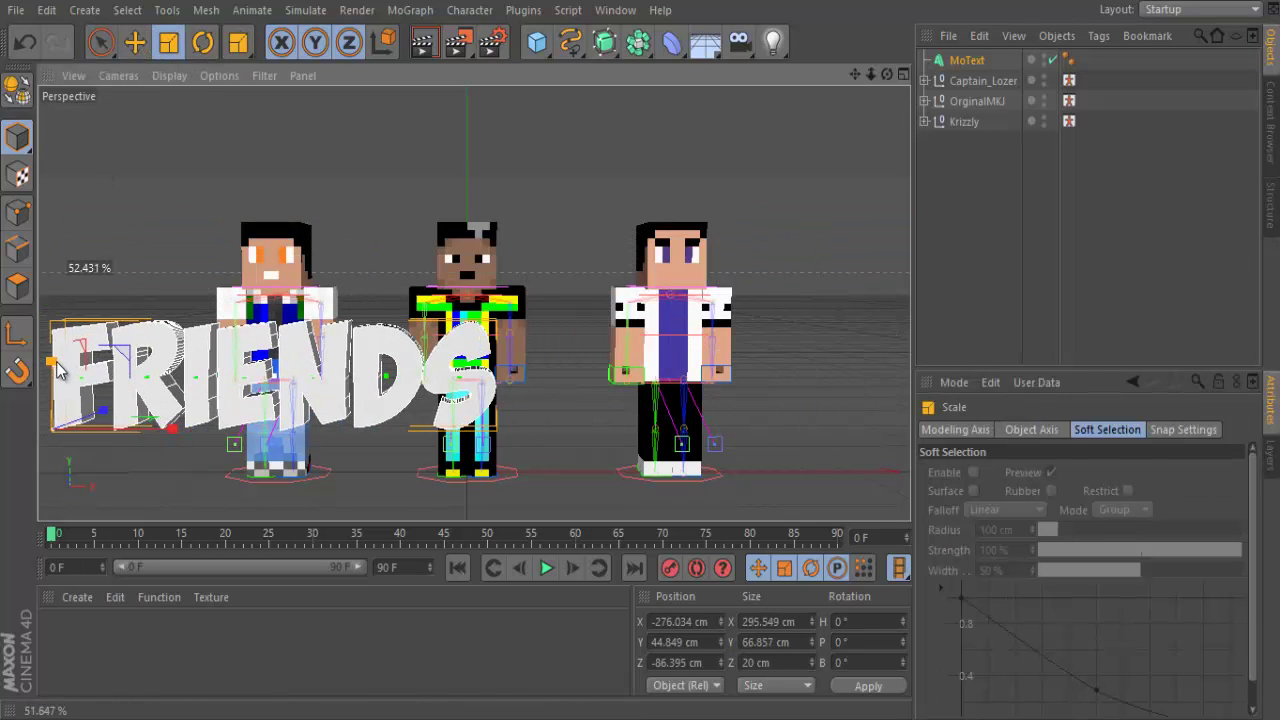
pyautogui.press('space')
pyautogui.moveTo(107, 476); pyautogui.dragTo(355, 452)
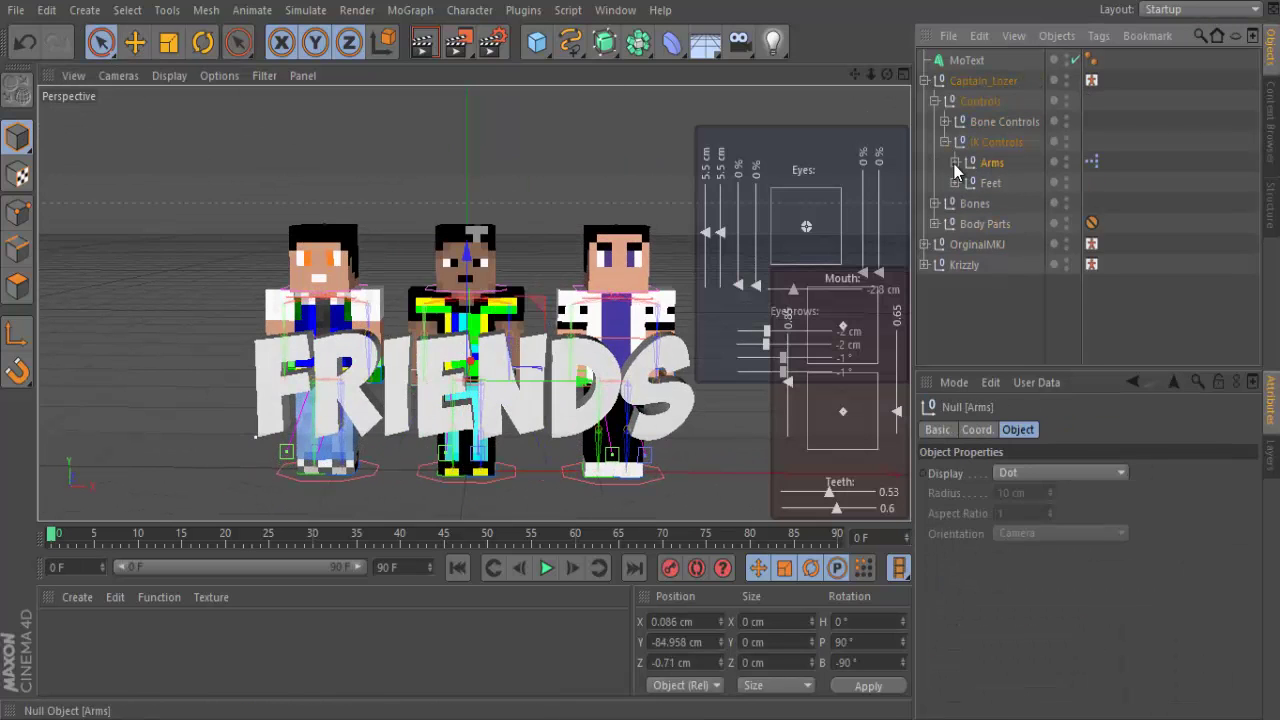
# Select Captain_Lozer's Bones group and twist its upper body slightly
pyautogui.click(955, 163)
pyautogui.click(577, 355)
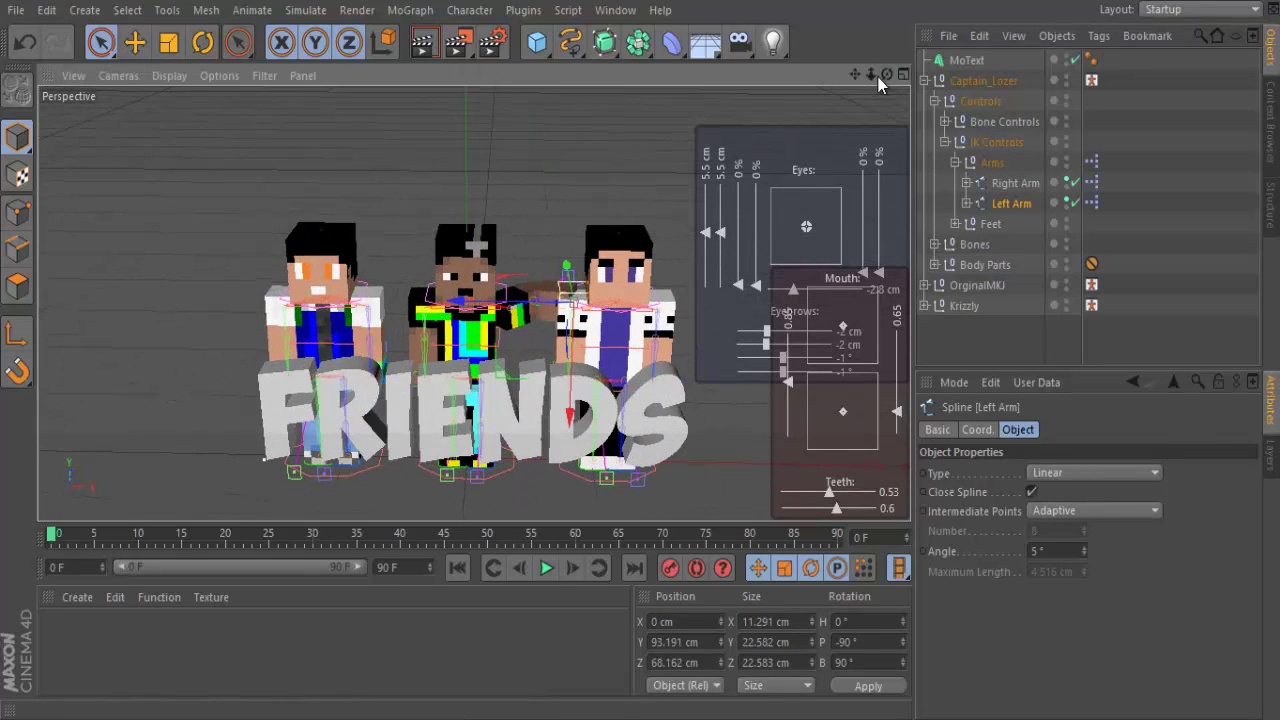
pyautogui.click(377, 405)
pyautogui.click(498, 272)
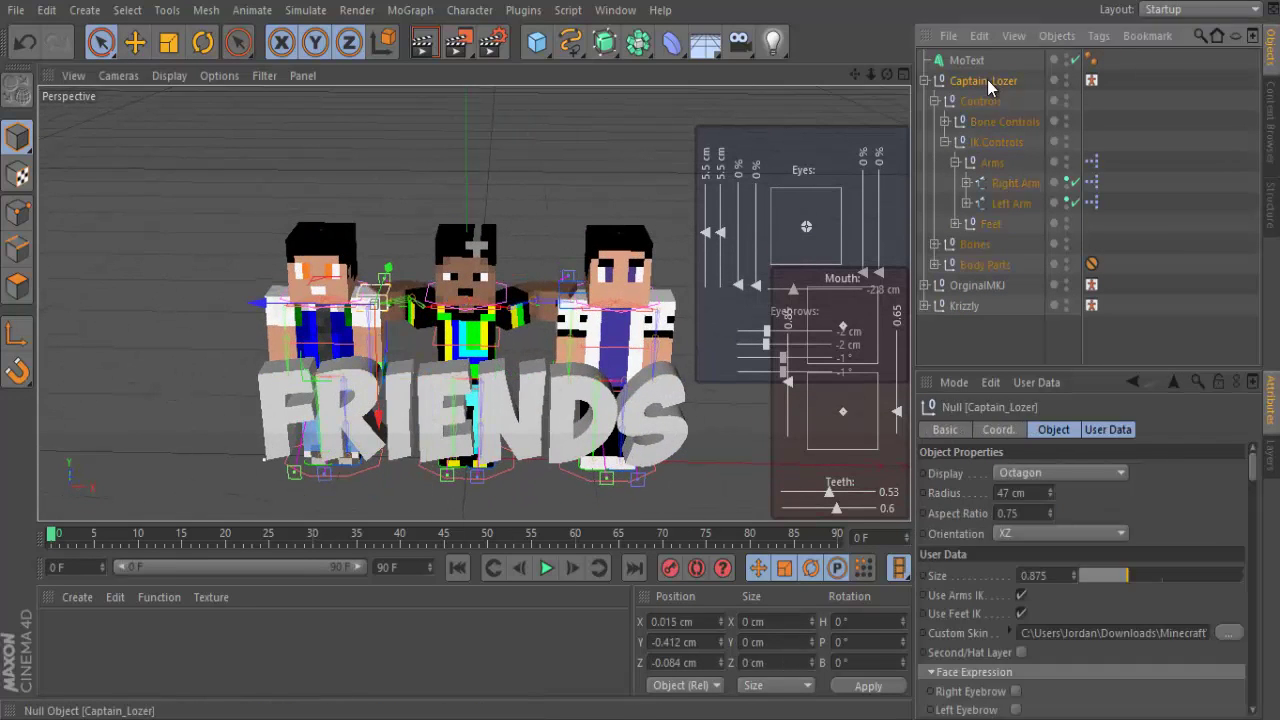
pyautogui.click(470, 250)
pyautogui.keyDown('alt'); pyautogui.moveTo(643, 357); pyautogui.dragTo(560, 330); pyautogui.keyUp('alt')
pyautogui.click(470, 300)
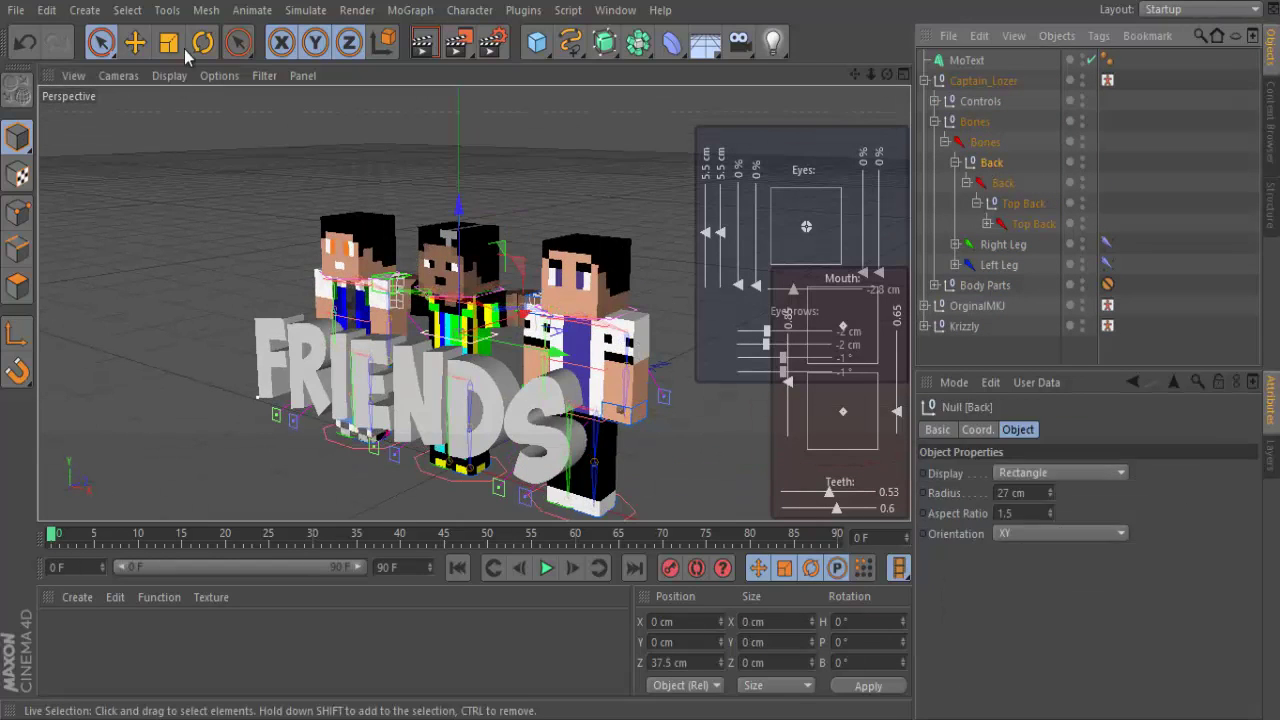
pyautogui.press('r')
pyautogui.moveTo(450, 300); pyautogui.dragTo(434, 337)
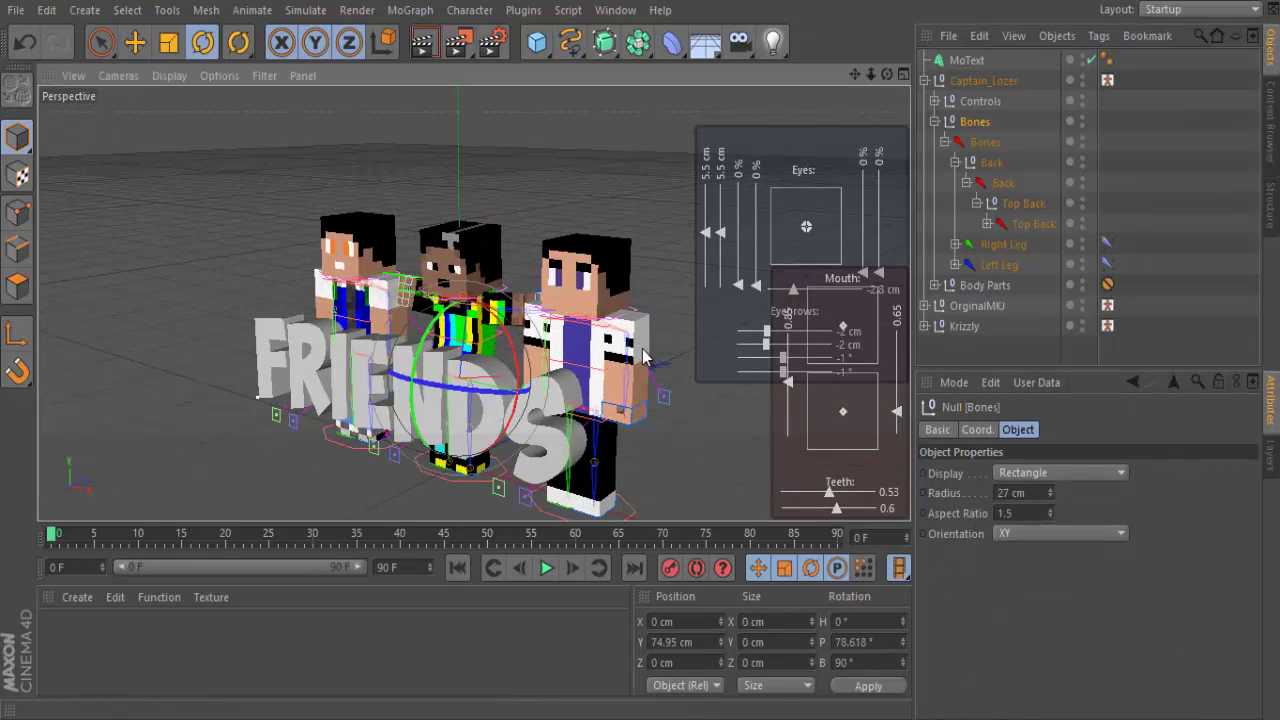
# Expand the rig's feet controls and select the left foot control
pyautogui.keyDown('alt'); pyautogui.moveTo(643, 357); pyautogui.dragTo(640, 349); pyautogui.keyUp('alt')
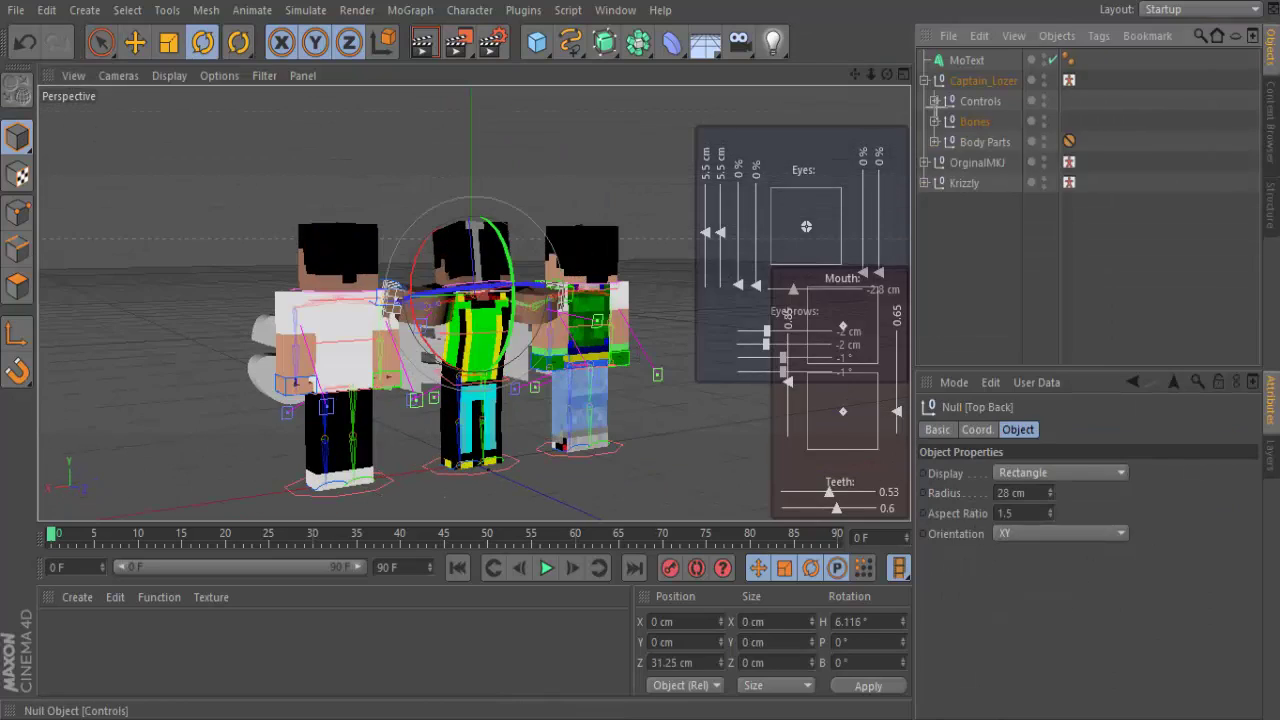
pyautogui.click(933, 101)
pyautogui.click(990, 223)
pyautogui.press('space')
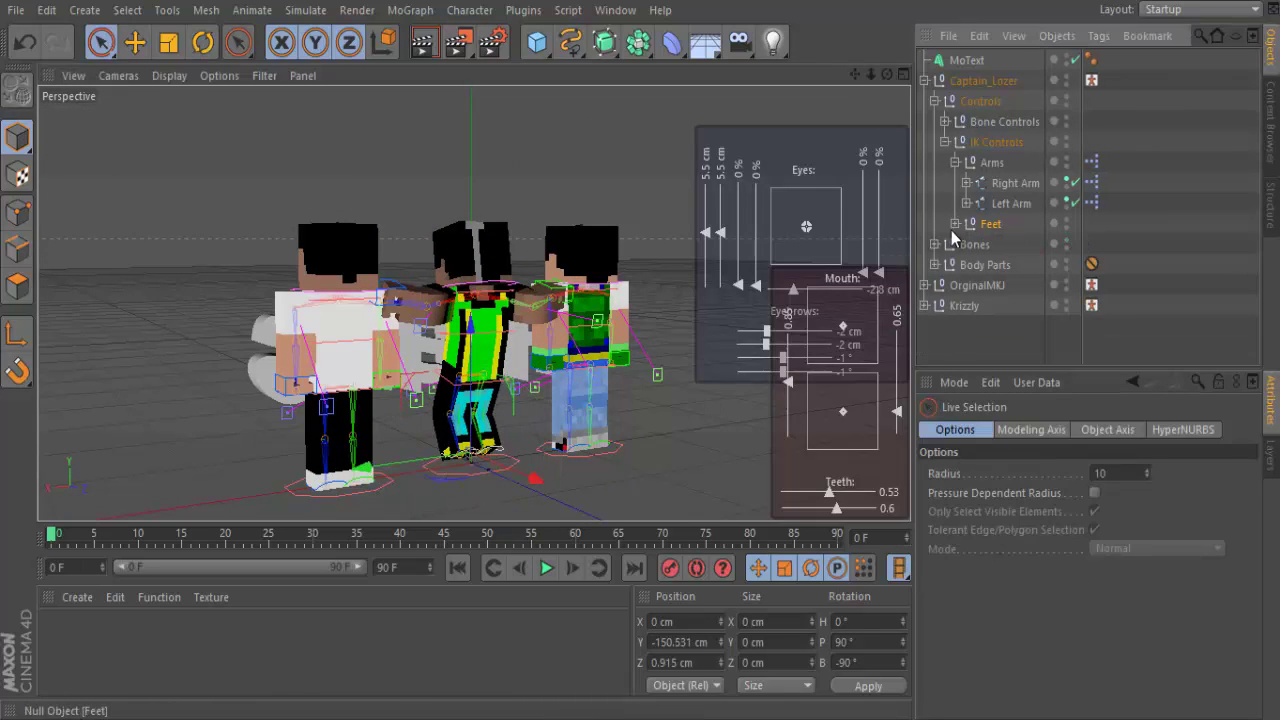
pyautogui.click(955, 223)
pyautogui.click(1017, 244)
pyautogui.click(1013, 264)
# Rotate Captain_Lozer's Neck joint to about -5° heading
pyautogui.moveTo(699, 325)
pyautogui.keyDown('alt'); pyautogui.mouseDown()
pyautogui.moveTo(660, 360)
pyautogui.moveTo(700, 350)
pyautogui.mouseUp(); pyautogui.keyUp('alt')
pyautogui.click(944, 142)
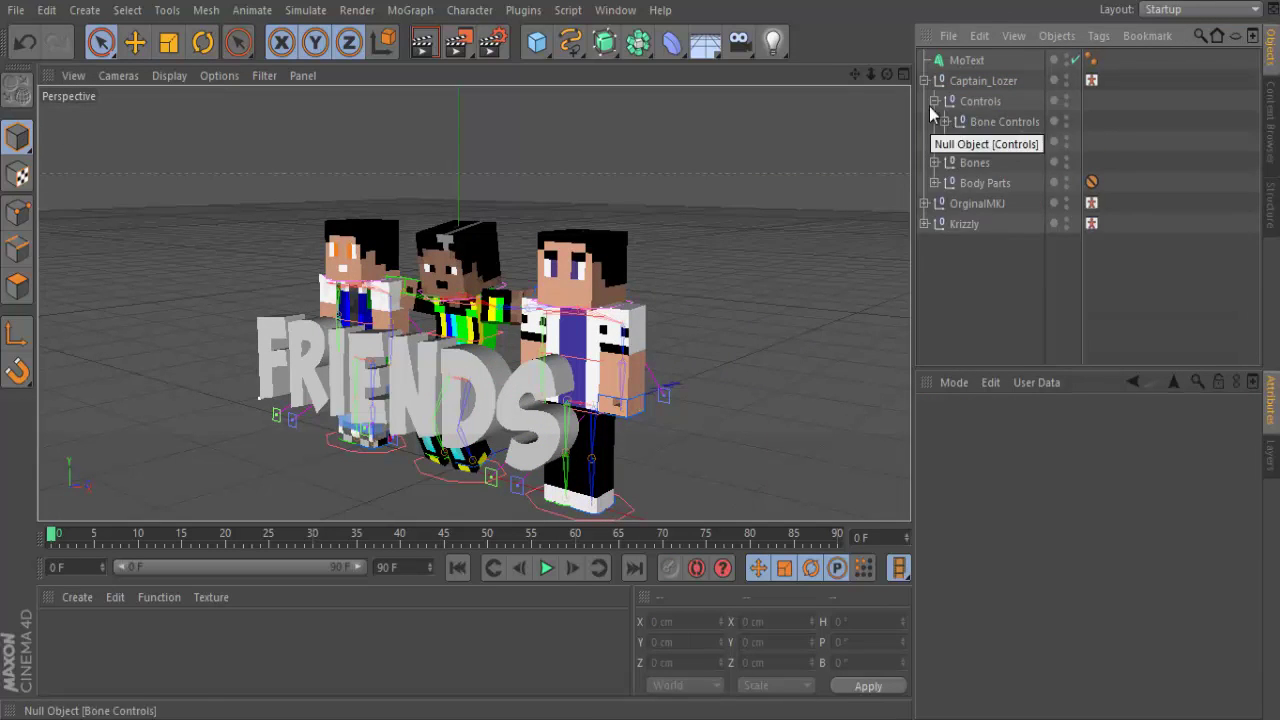
pyautogui.keyDown('ctrl'); pyautogui.click(933, 162); pyautogui.keyUp('ctrl')
pyautogui.click(1034, 244)
pyautogui.press('r')
pyautogui.keyDown('alt'); pyautogui.moveTo(600, 340); pyautogui.dragTo(643, 357); pyautogui.keyUp('alt')
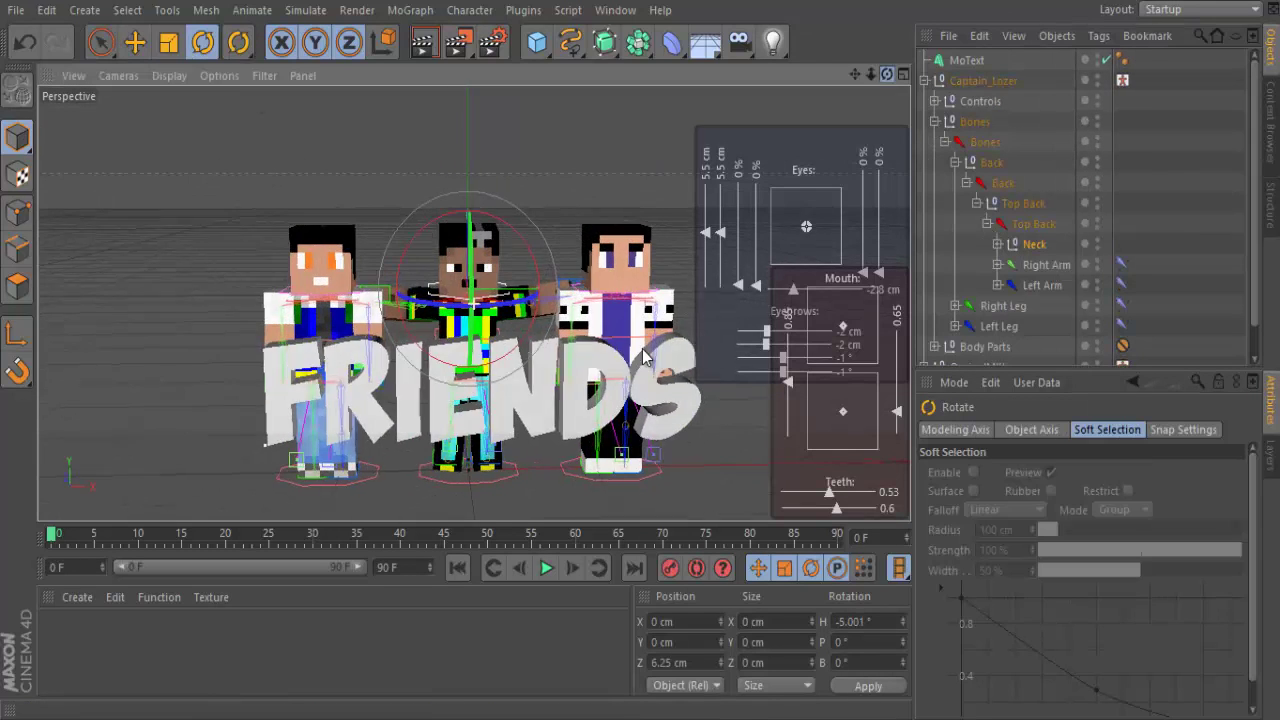
# Select the Krizzly rig and try turning it around its vertical axis
pyautogui.click(925, 80)
pyautogui.click(975, 101)
pyautogui.click(925, 121)
pyautogui.click(379, 477)
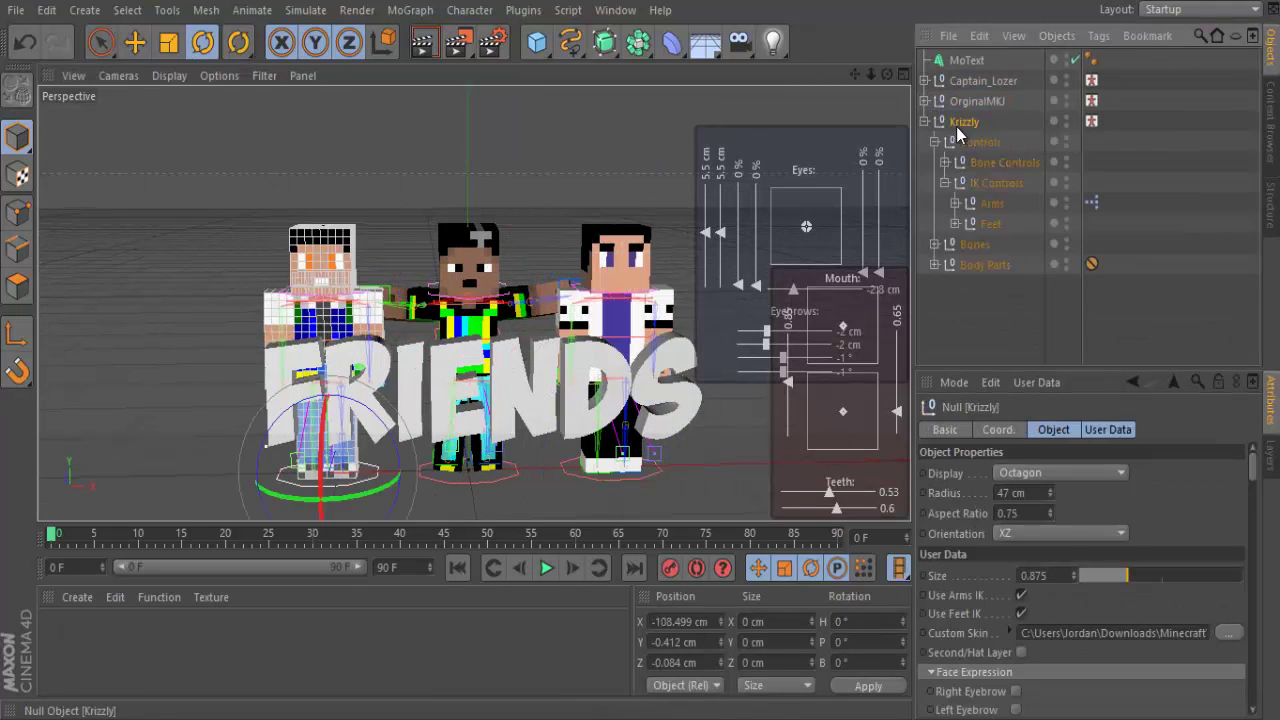
pyautogui.press('space')
pyautogui.press('r')
pyautogui.moveTo(381, 490); pyautogui.dragTo(385, 505)
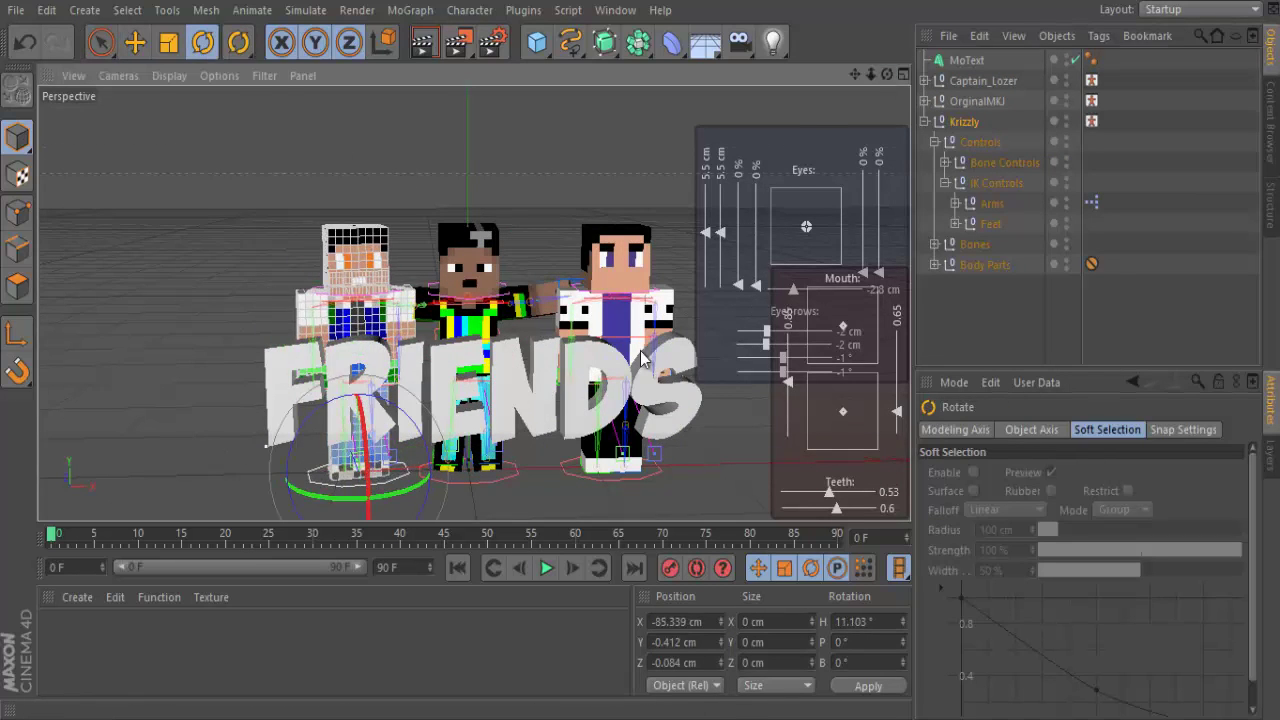
pyautogui.hotkey('ctrl', 'z')
# Move Krizzly's left and right arm controls outward toward the FRIENDS text
pyautogui.click(955, 203)
pyautogui.click(1015, 224)
pyautogui.click(1011, 244)
pyautogui.press('space')
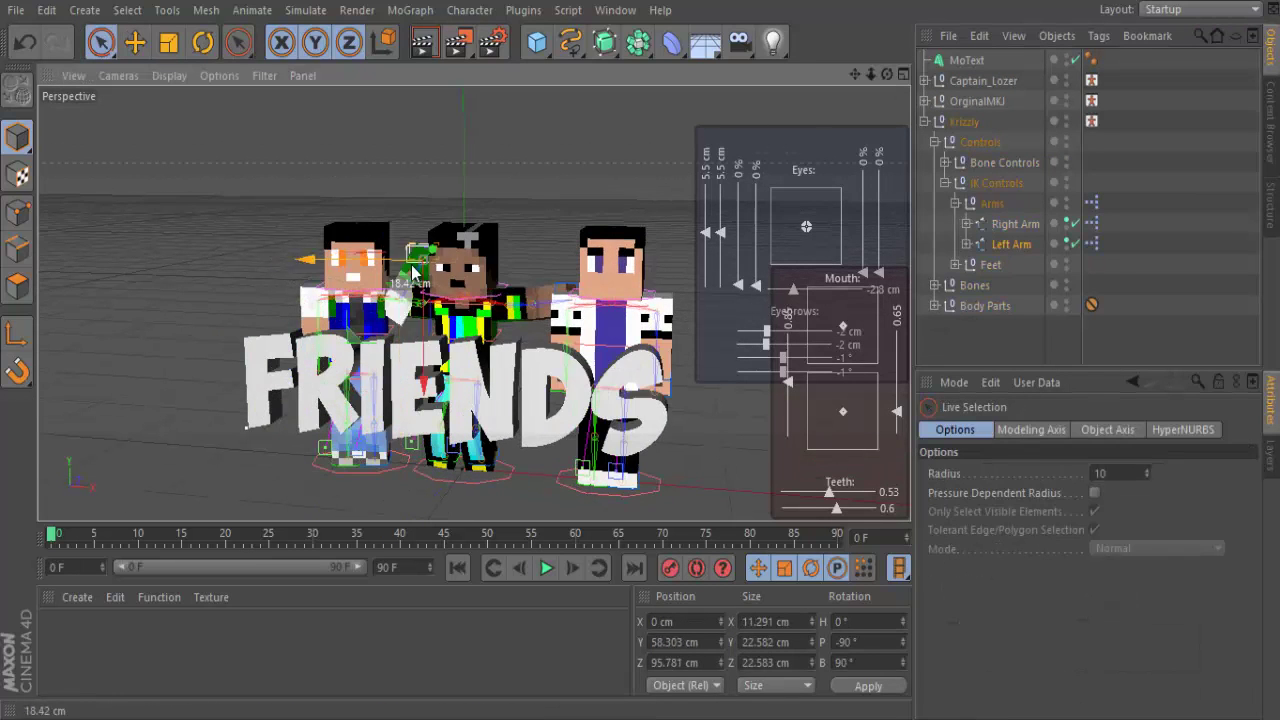
pyautogui.moveTo(870, 74); pyautogui.dragTo(886, 80)
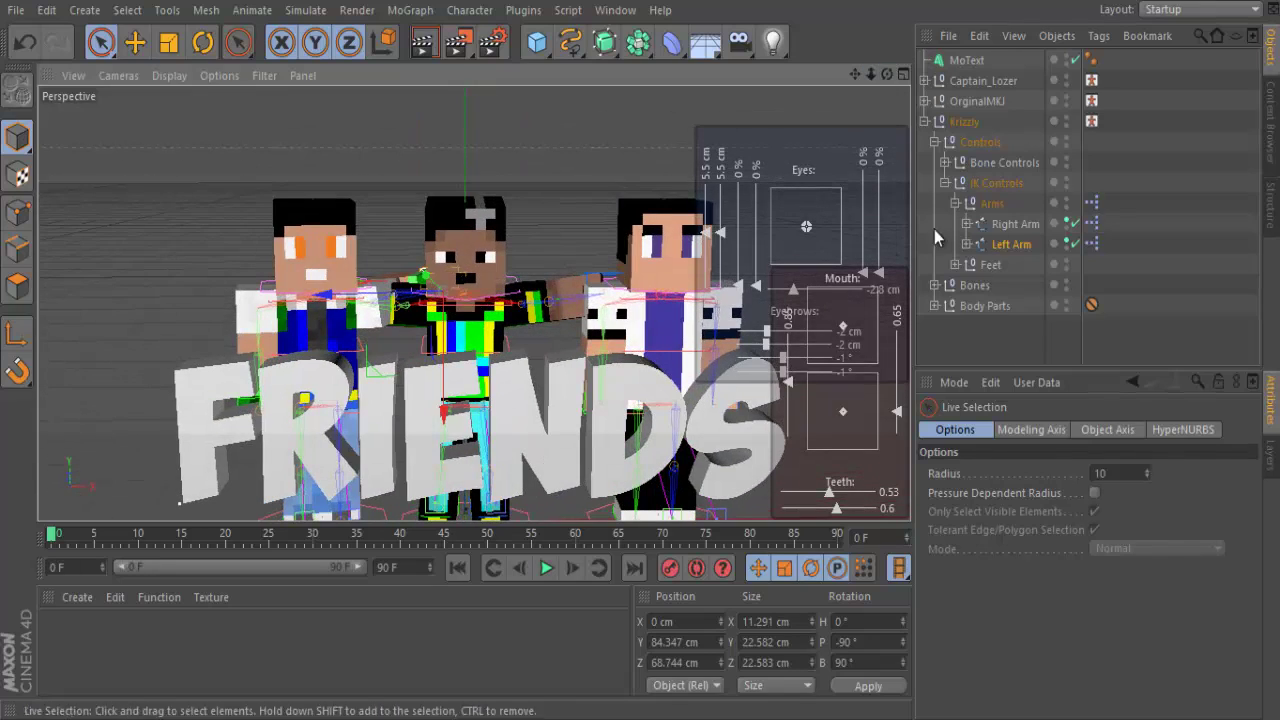
pyautogui.click(934, 229)
pyautogui.moveTo(268, 398); pyautogui.dragTo(260, 410)
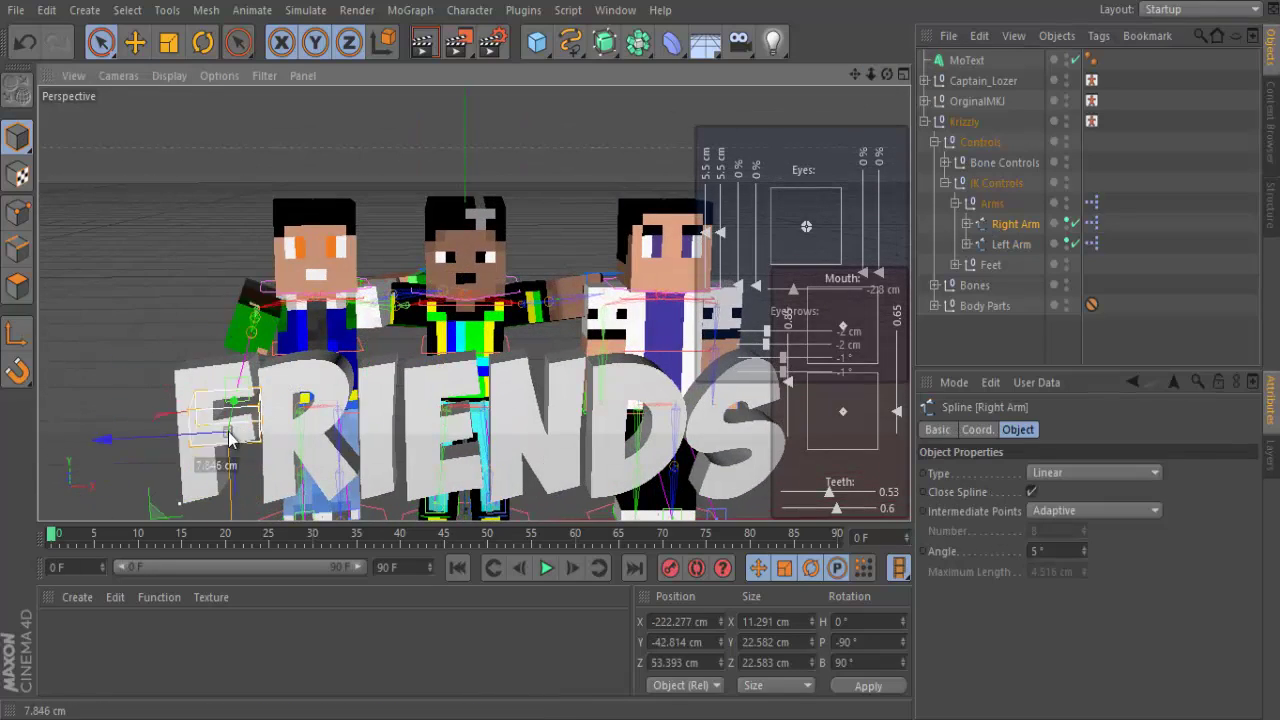
# Collapse Krizzly's hierarchy and select all three rigs in the front view
pyautogui.moveTo(886, 74); pyautogui.dragTo(860, 110)
pyautogui.click(984, 81)
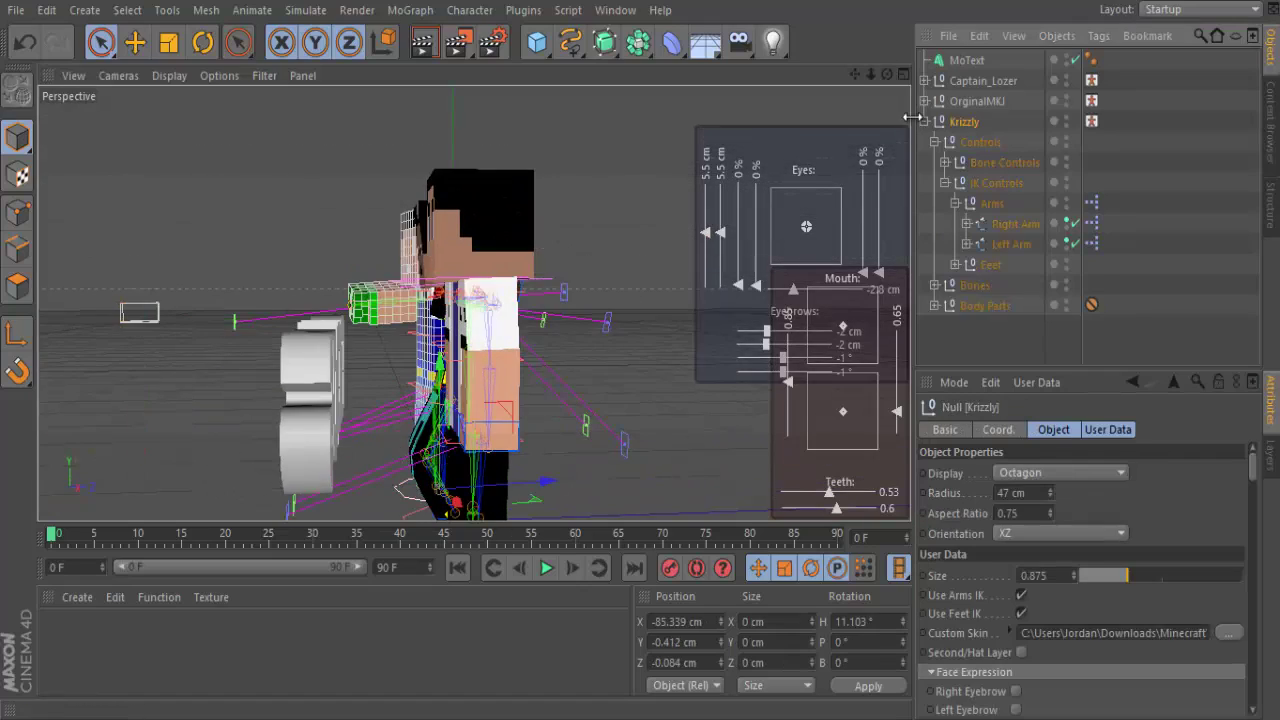
pyautogui.click(925, 121)
pyautogui.keyDown('shift'); pyautogui.click(965, 121); pyautogui.keyUp('shift')
pyautogui.moveTo(520, 480)
pyautogui.keyDown('alt'); pyautogui.mouseDown()
pyautogui.moveTo(560, 505)
pyautogui.moveTo(643, 355)
pyautogui.mouseUp(); pyautogui.keyUp('alt')
pyautogui.click(700, 200)
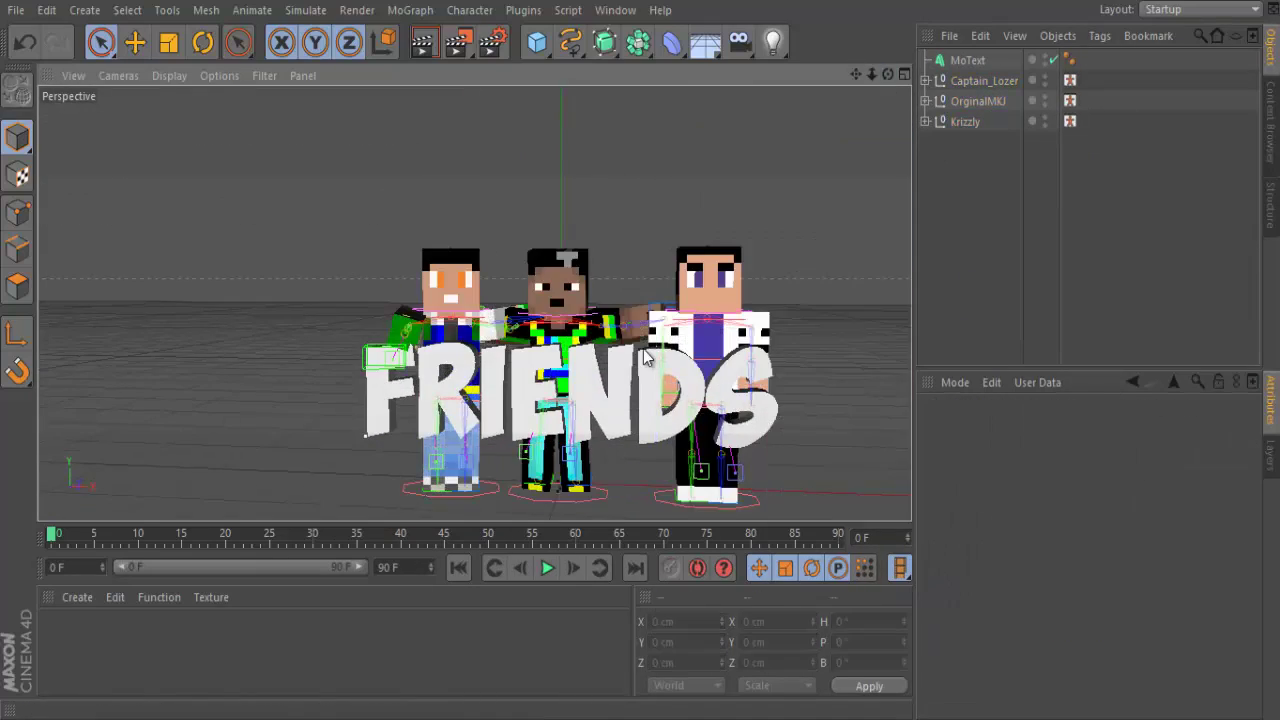
# Move Captain_Lozer's Right Arm control outward and tilt it slightly
pyautogui.scroll(2, 643, 355)
pyautogui.click(984, 81)
pyautogui.click(926, 81)
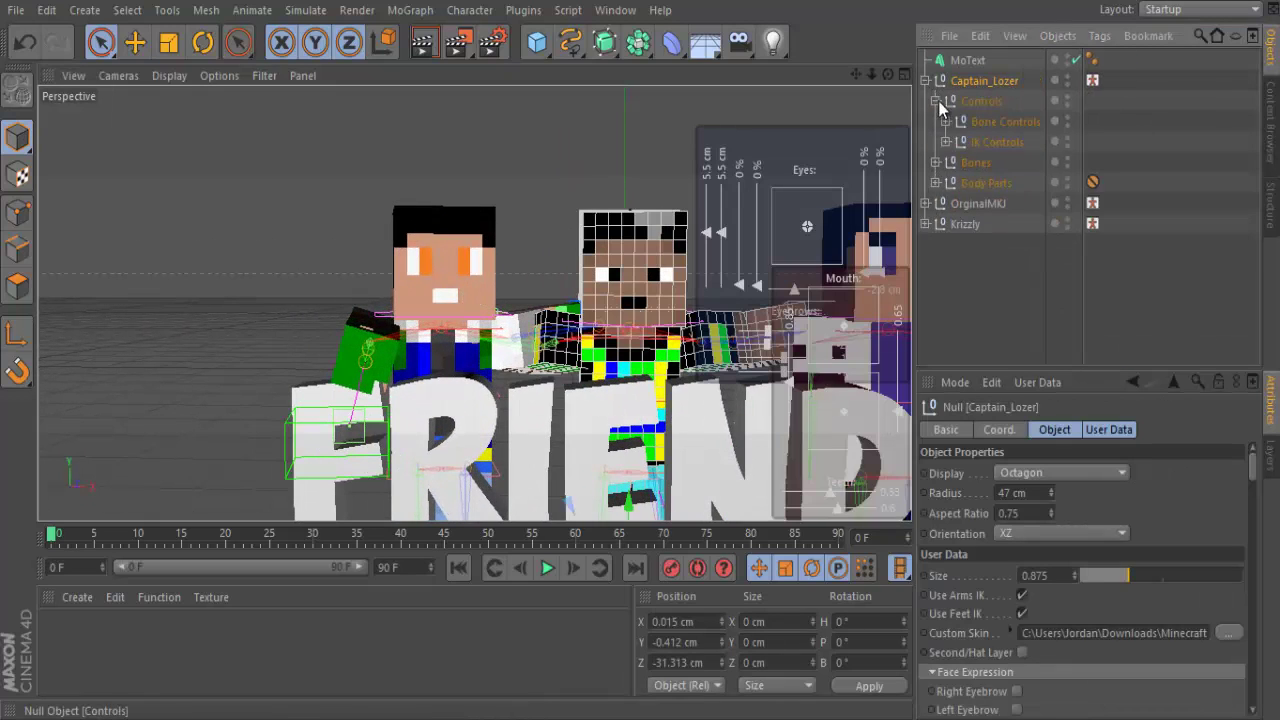
pyautogui.click(993, 162)
pyautogui.click(956, 183)
pyautogui.moveTo(470, 368); pyautogui.dragTo(486, 357)
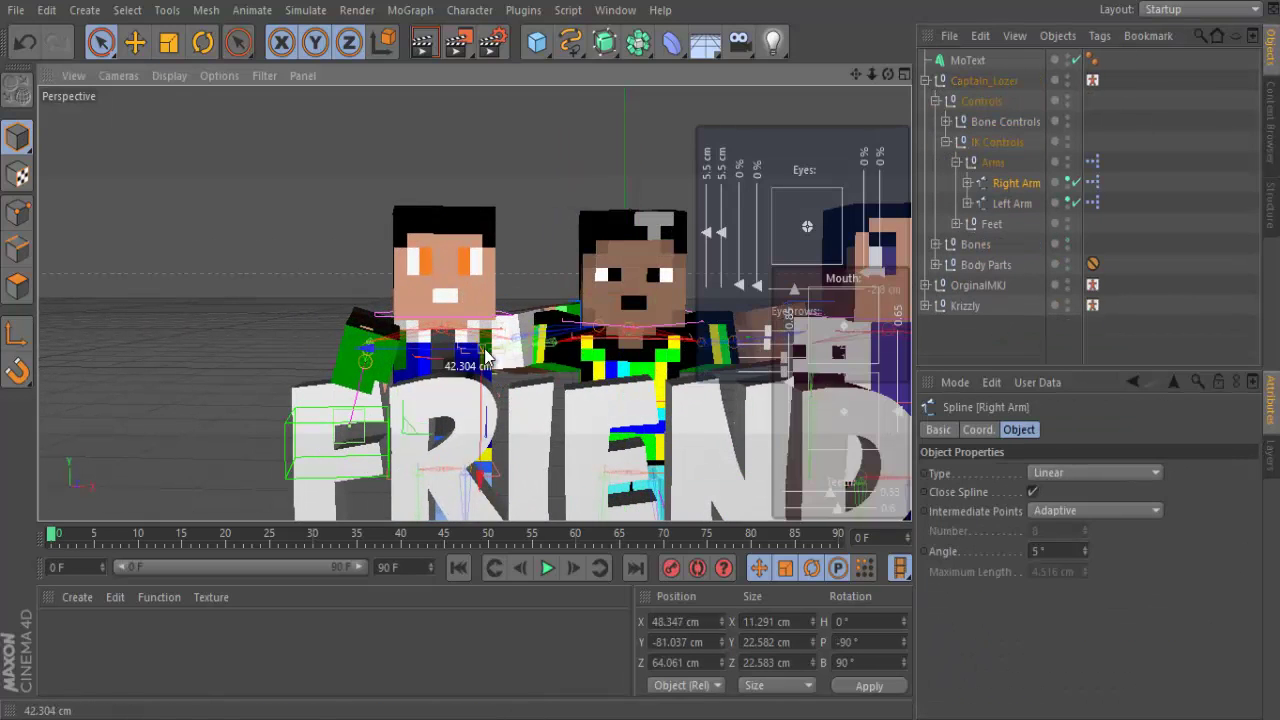
pyautogui.press('r')
pyautogui.moveTo(468, 312); pyautogui.dragTo(470, 307)
# Select Captain_Lozer's Left Arm control, then expand and select the OrginalMKJ rig
pyautogui.moveTo(887, 74); pyautogui.dragTo(641, 358)
pyautogui.click(1012, 203)
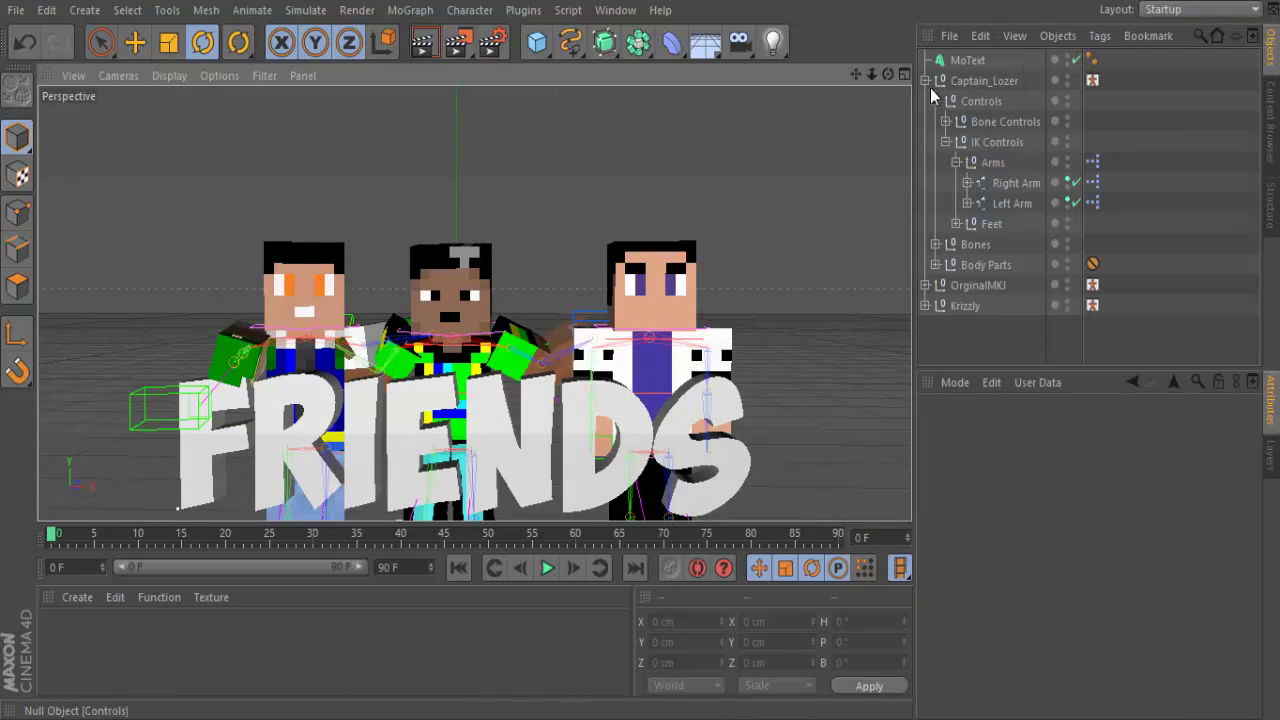
pyautogui.click(925, 80)
pyautogui.click(925, 101)
pyautogui.moveTo(878, 71); pyautogui.dragTo(878, 120)
pyautogui.click(978, 101)
# Turn OrginalMKJ's root Bones joint slightly
pyautogui.press('9')
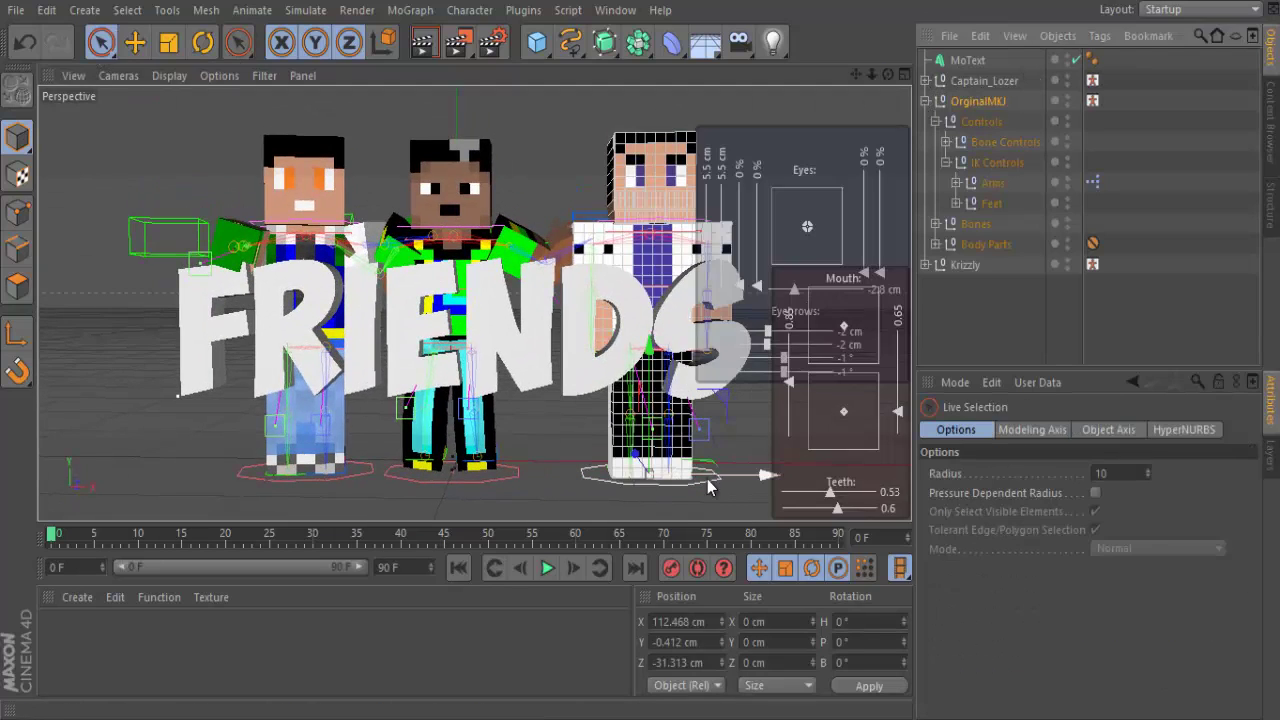
pyautogui.moveTo(887, 74); pyautogui.dragTo(884, 90)
pyautogui.press('r')
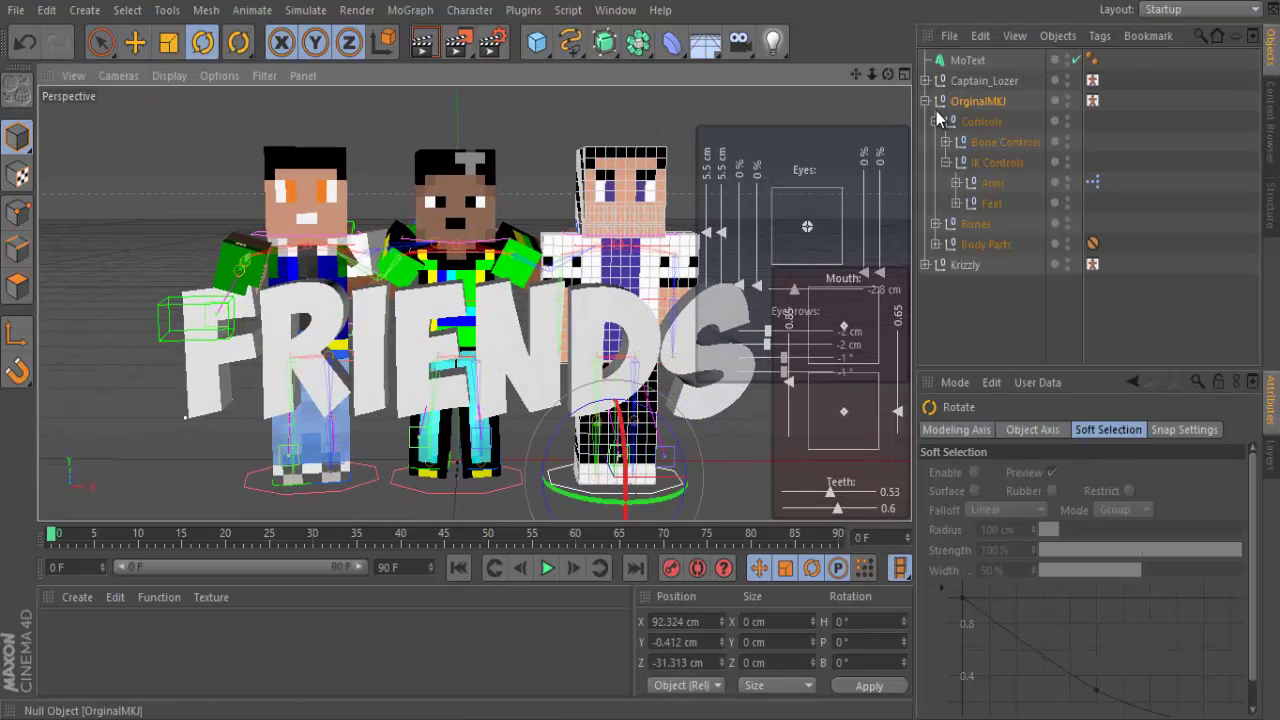
pyautogui.click(935, 121)
pyautogui.click(935, 142)
pyautogui.click(985, 162)
pyautogui.moveTo(670, 345); pyautogui.dragTo(688, 348)
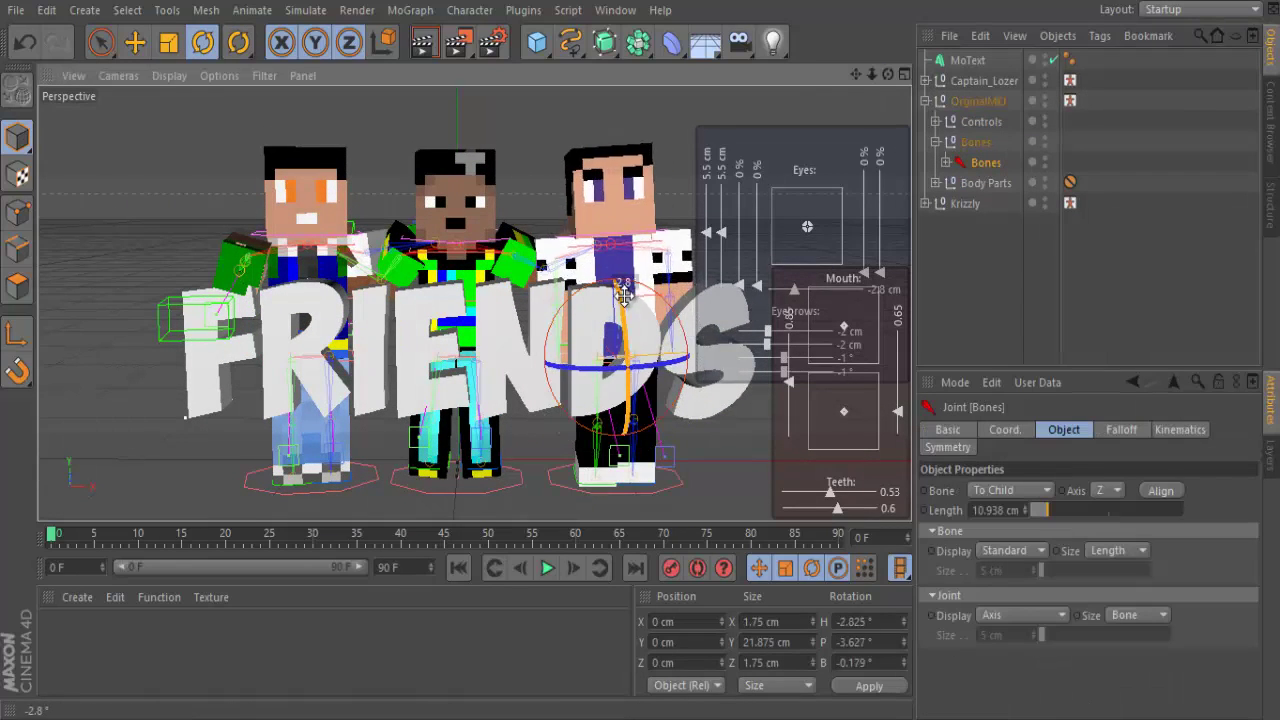
# Select OrginalMKJ's Right Arm control under IK Controls > Arms
pyautogui.click(935, 121)
pyautogui.click(945, 162)
pyautogui.click(997, 162)
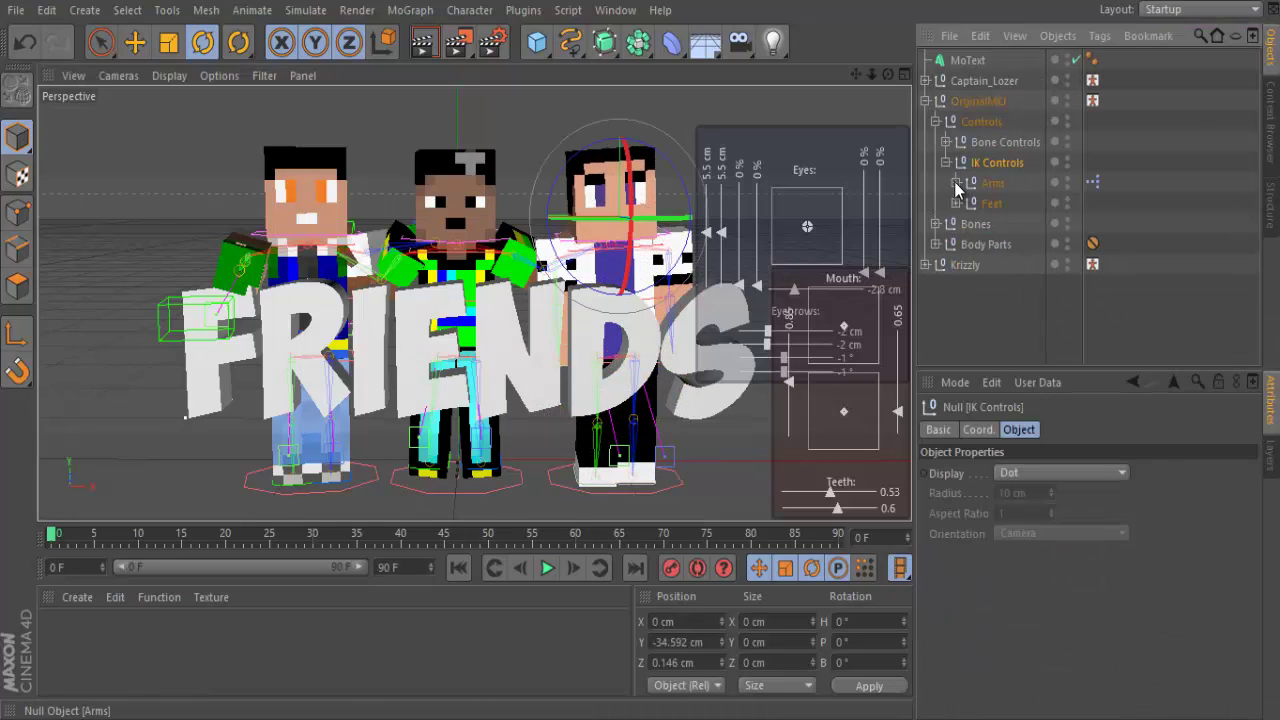
pyautogui.click(957, 183)
pyautogui.click(1015, 203)
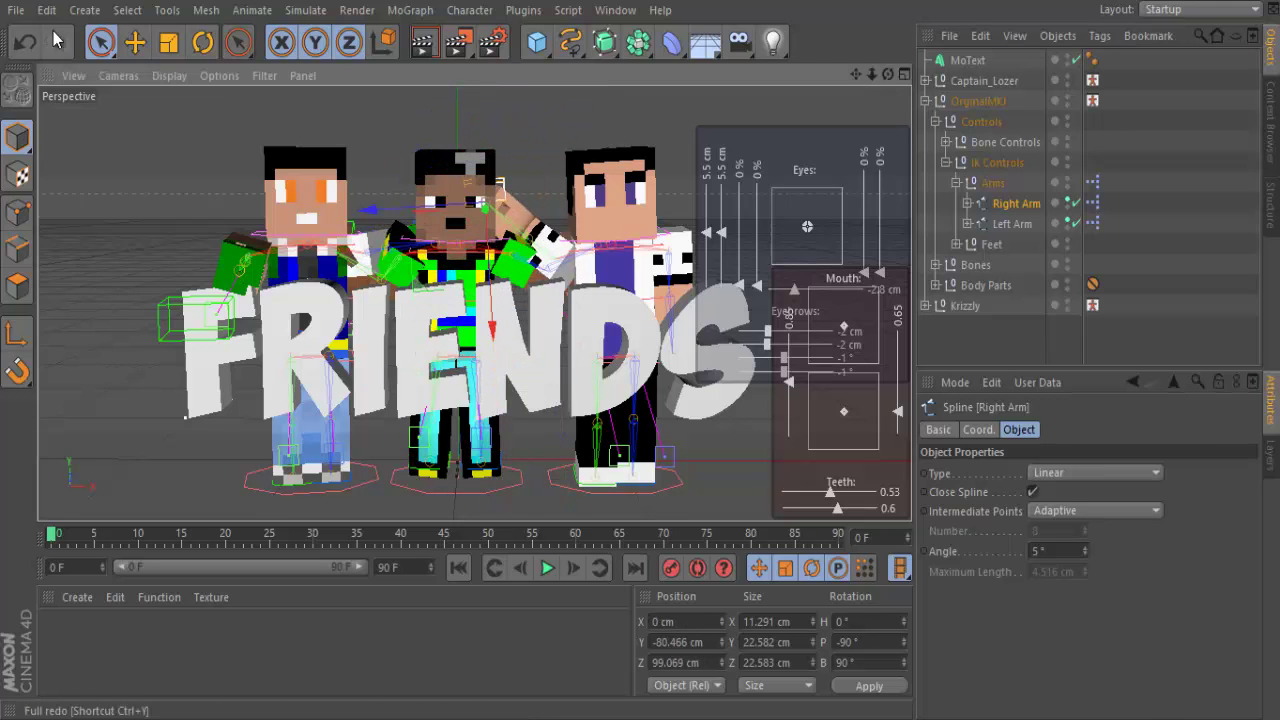
pyautogui.press('r')
pyautogui.press('space')
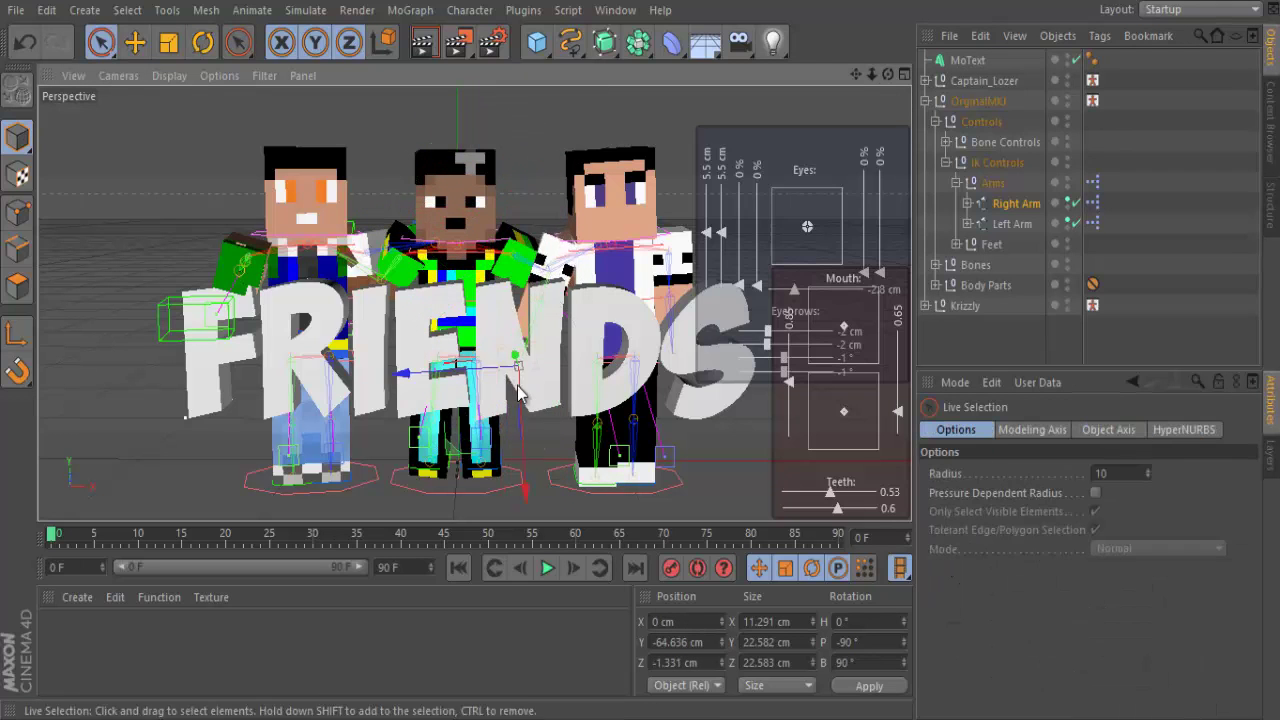
# Rotate OrginalMKJ's right arm onto Captain_Lozer's shoulder
pyautogui.click(620, 400)
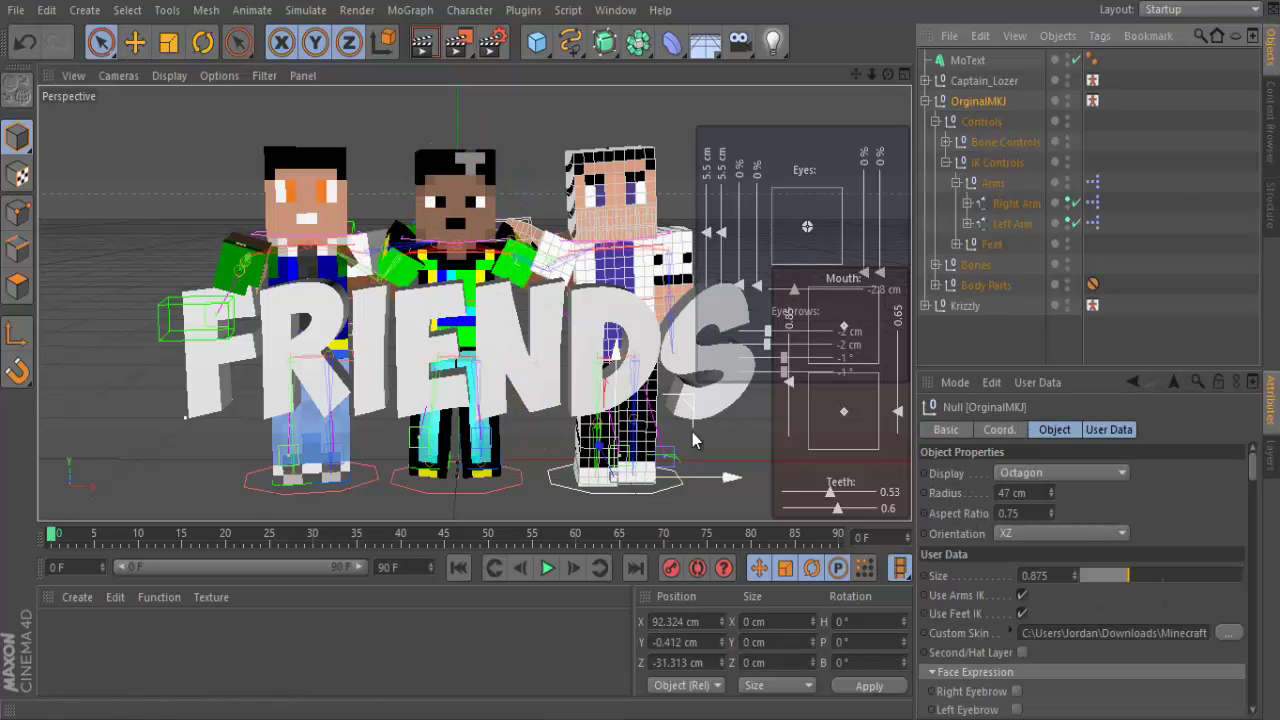
pyautogui.click(1010, 203)
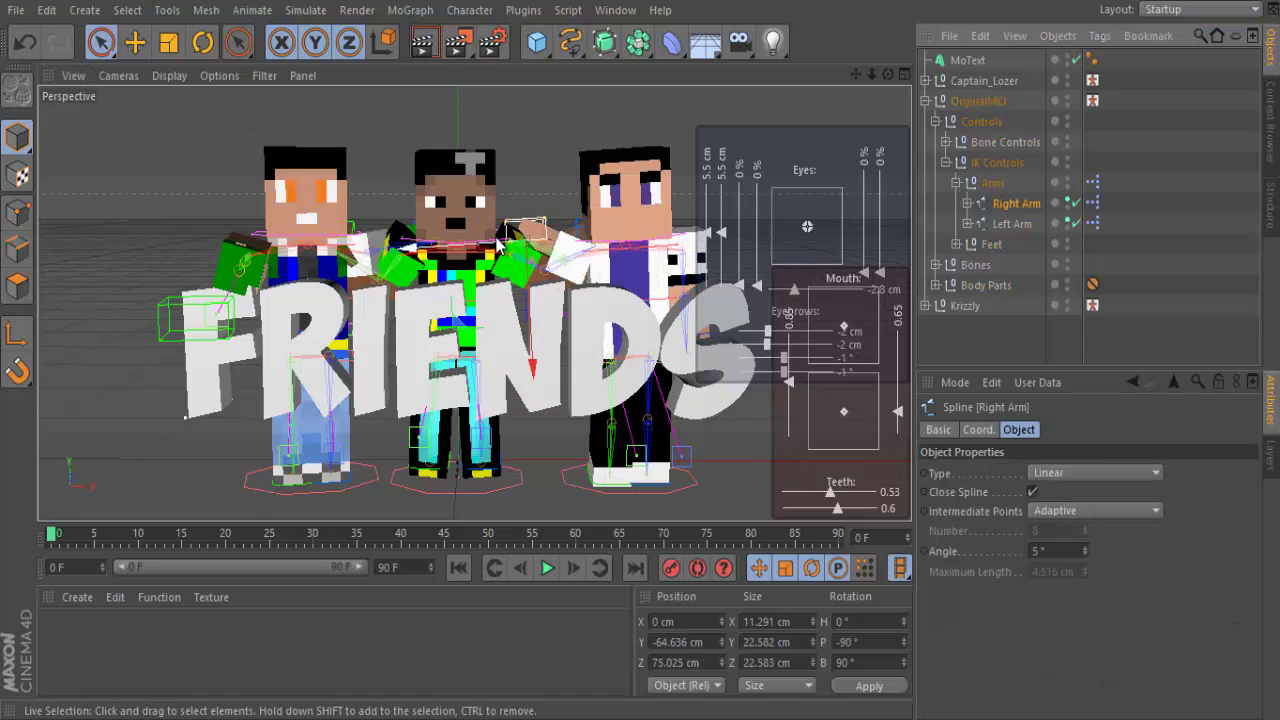
pyautogui.press('r')
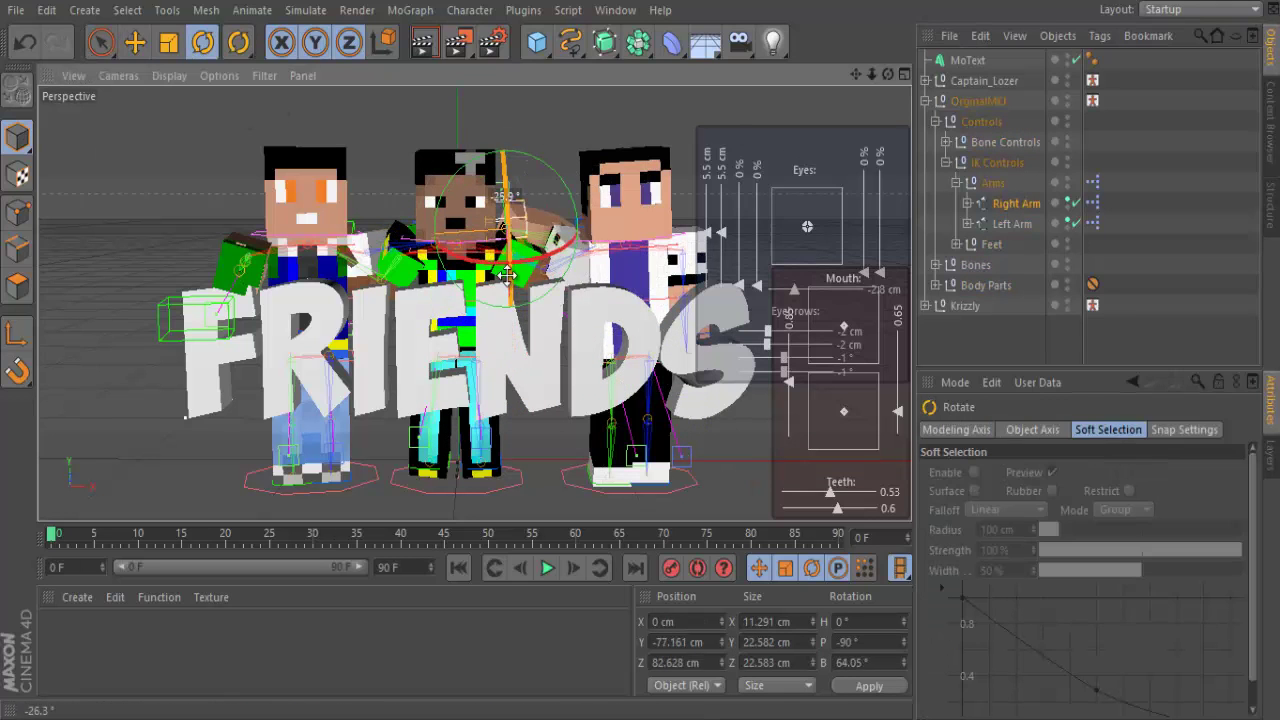
pyautogui.moveTo(508, 275); pyautogui.dragTo(510, 270)
pyautogui.click(985, 210)
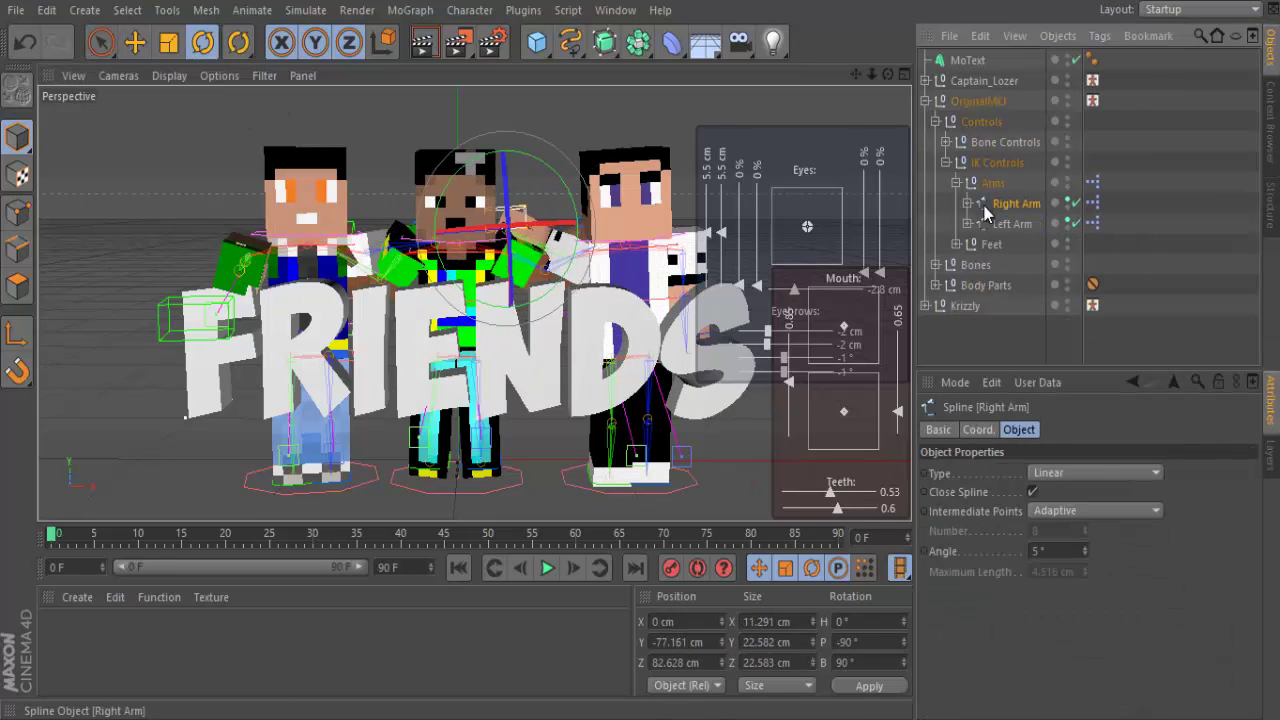
pyautogui.moveTo(578, 215); pyautogui.dragTo(552, 256)
# Render viewport previews of the three characters and FRIENDS text, selecting the MoText before the last preview
pyautogui.scroll(-2, 701, 124)
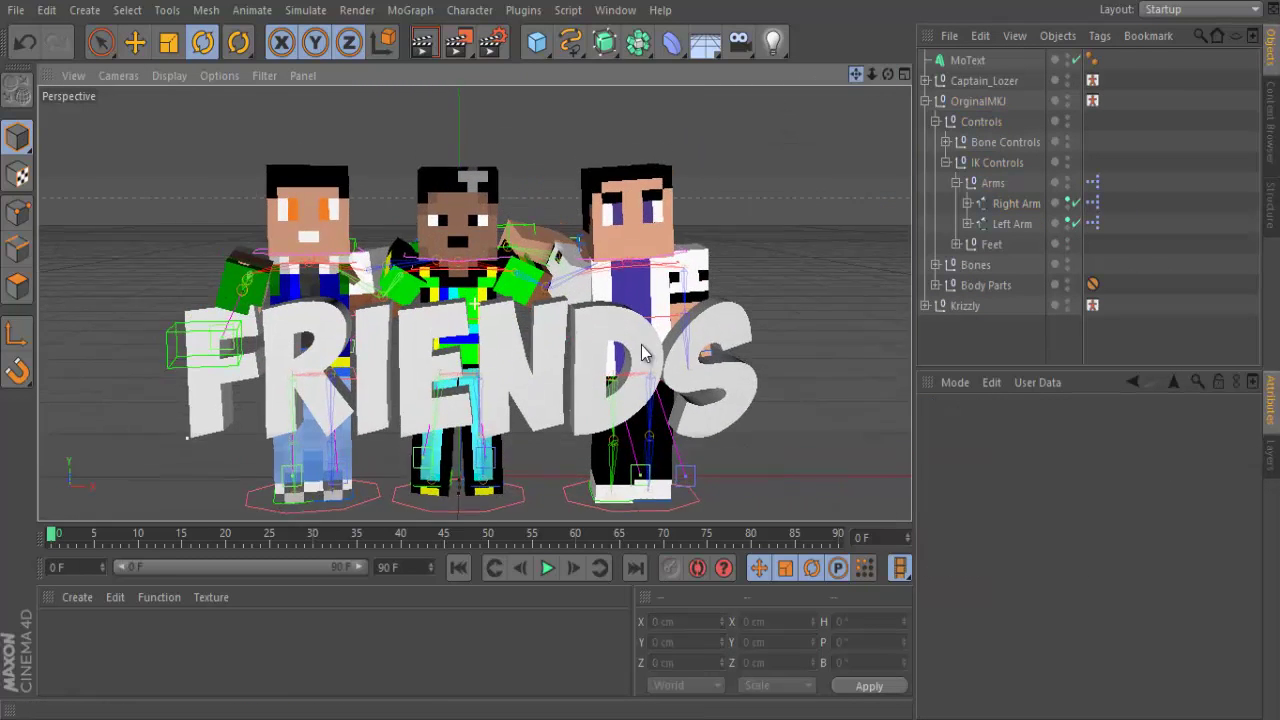
pyautogui.scroll(-2, 701, 124)
pyautogui.click(423, 42)
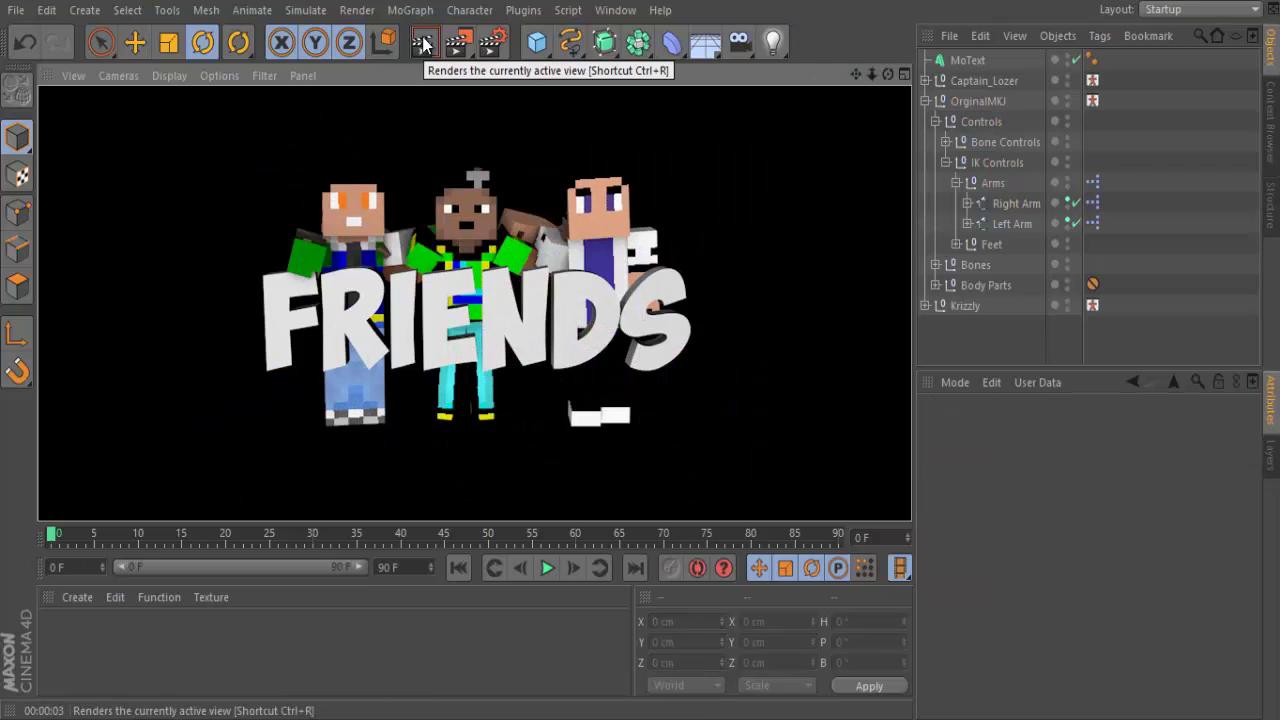
pyautogui.click(505, 117)
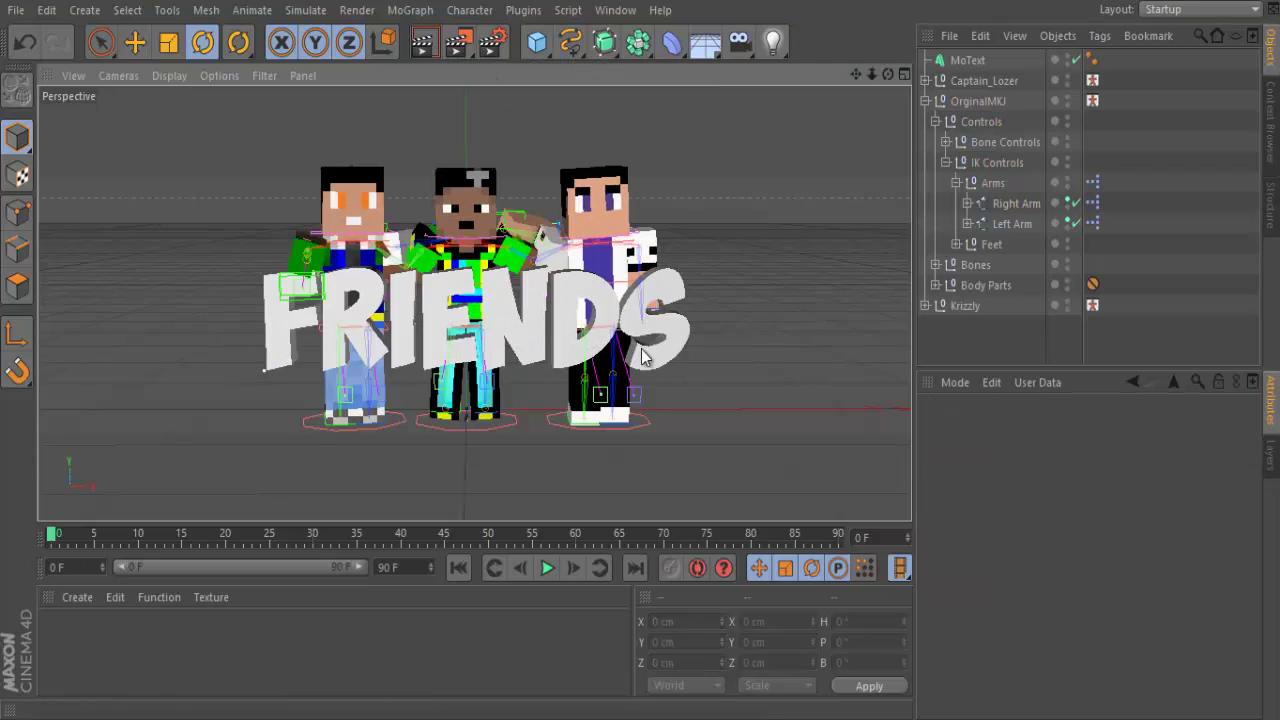
pyautogui.click(422, 41)
pyautogui.click(967, 60)
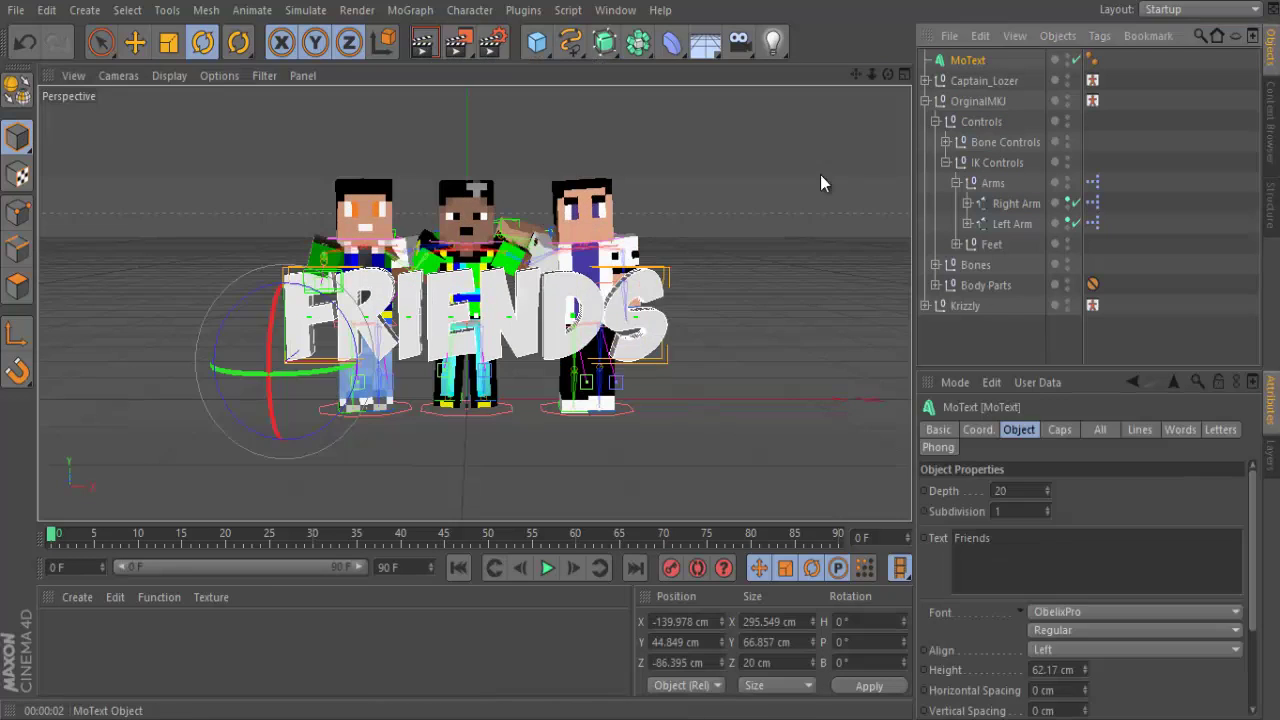
pyautogui.click(100, 42)
pyautogui.click(427, 50)
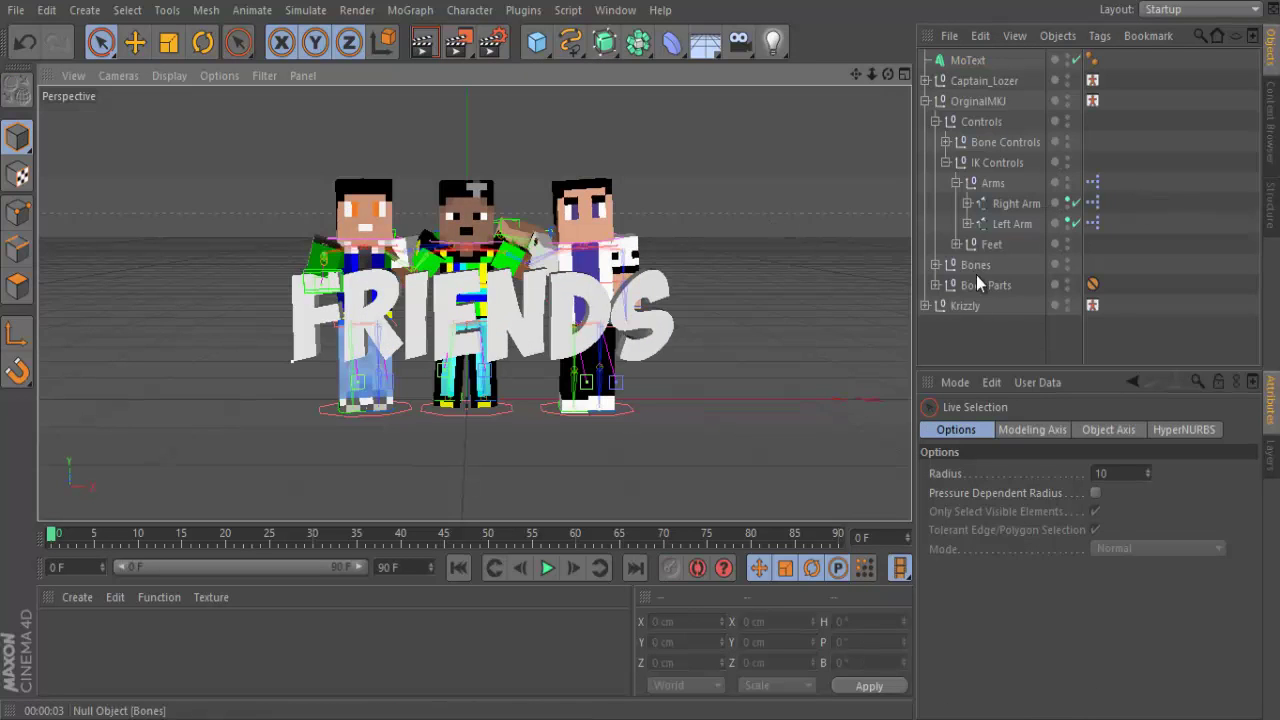
# Move Krizzly's Right Foot control down and forward to Y -19.462 cm, Z -10.905 cm
pyautogui.click(965, 305)
pyautogui.click(926, 101)
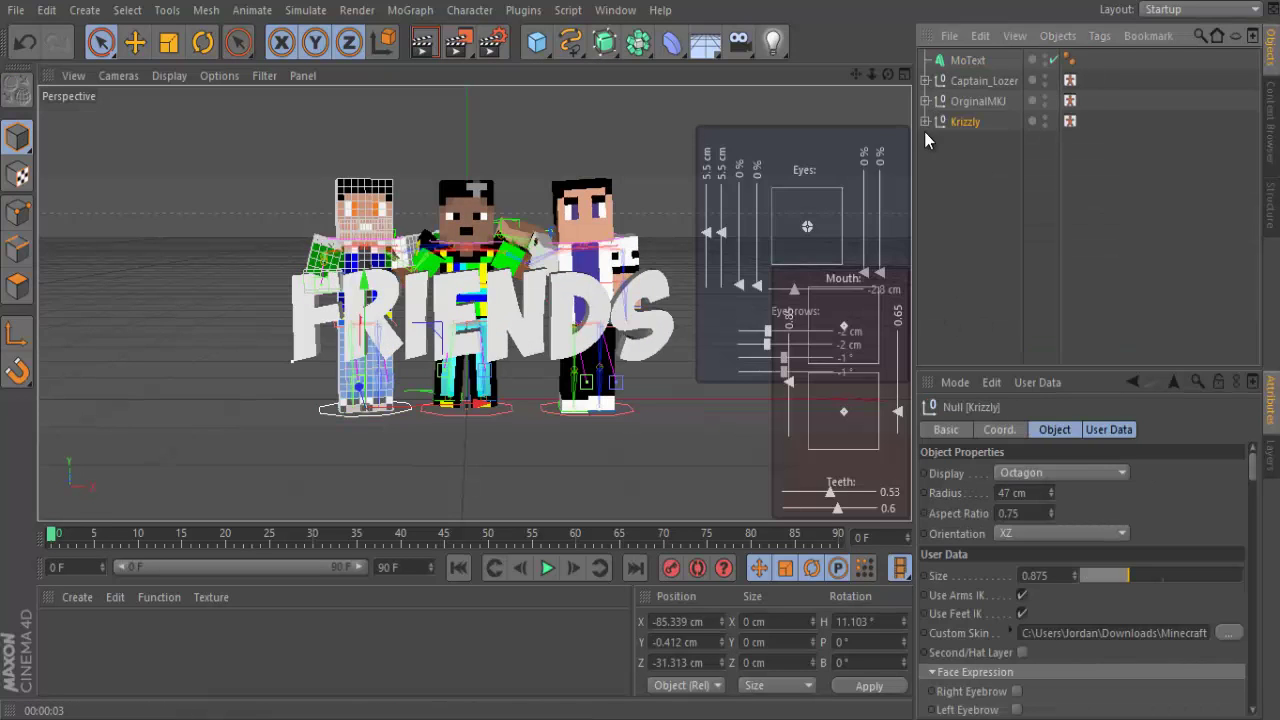
pyautogui.click(926, 121)
pyautogui.click(991, 265)
pyautogui.keyDown('alt'); pyautogui.moveTo(560, 350); pyautogui.dragTo(645, 355); pyautogui.keyUp('alt')
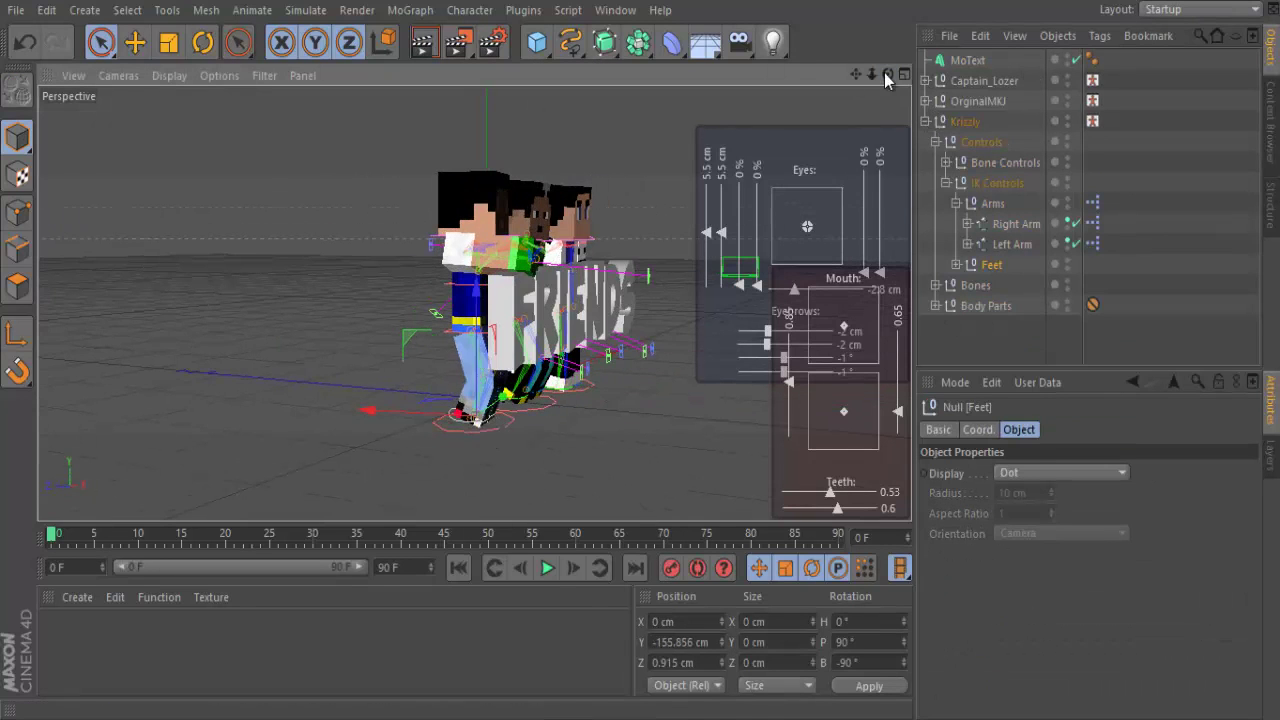
pyautogui.moveTo(886, 80); pyautogui.dragTo(956, 202)
pyautogui.click(956, 203)
pyautogui.click(956, 223)
pyautogui.click(1018, 244)
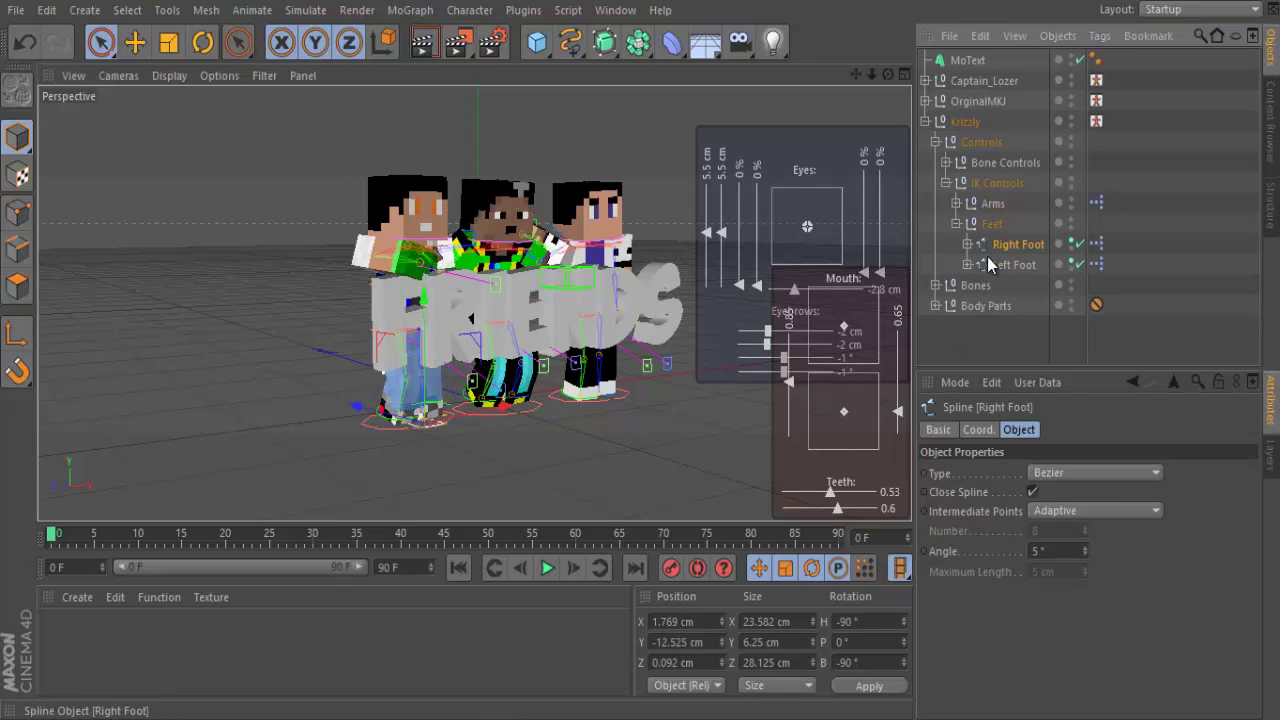
pyautogui.moveTo(400, 412); pyautogui.dragTo(385, 445)
# Adjust OrginalMKJ's right foot, return to a straight-on front view and render a preview
pyautogui.keyDown('alt'); pyautogui.moveTo(580, 355); pyautogui.dragTo(665, 350); pyautogui.keyUp('alt')
pyautogui.click(926, 121)
pyautogui.click(926, 101)
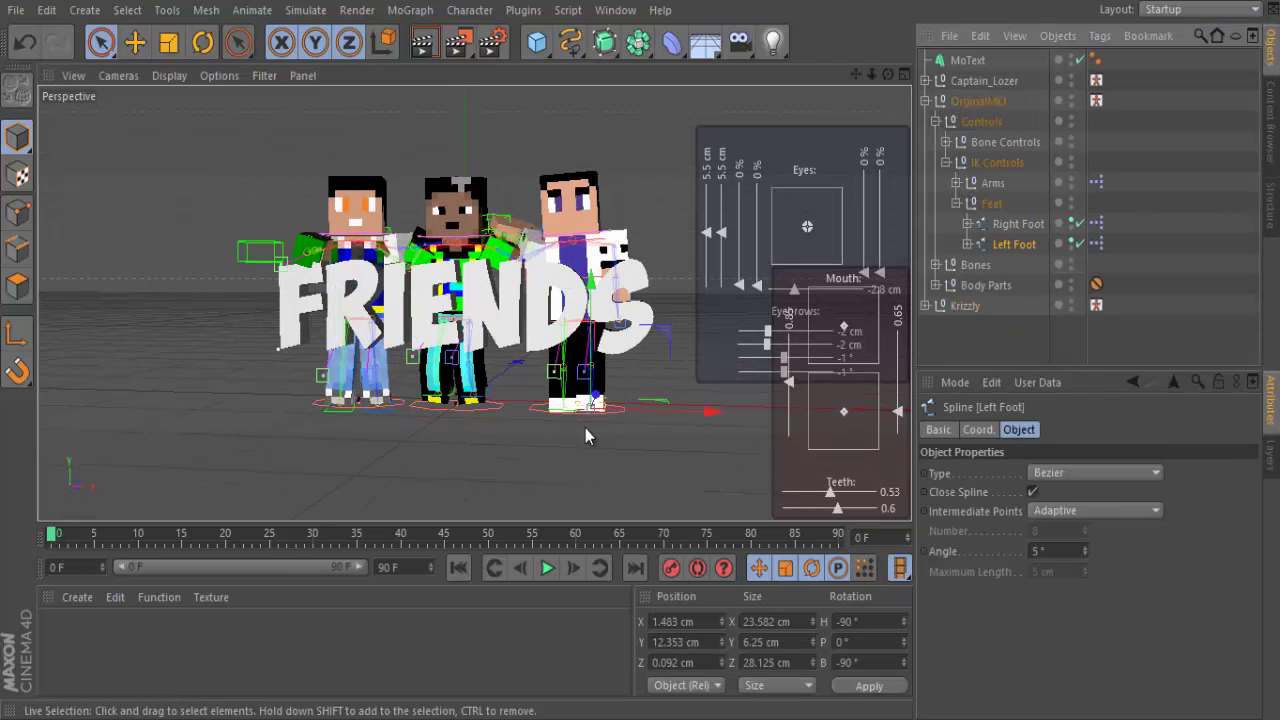
pyautogui.click(562, 407)
pyautogui.moveTo(562, 407)
pyautogui.keyDown('alt'); pyautogui.mouseDown()
pyautogui.moveTo(643, 358)
pyautogui.moveTo(876, 83)
pyautogui.mouseUp(); pyautogui.keyUp('alt')
pyautogui.click(876, 88)
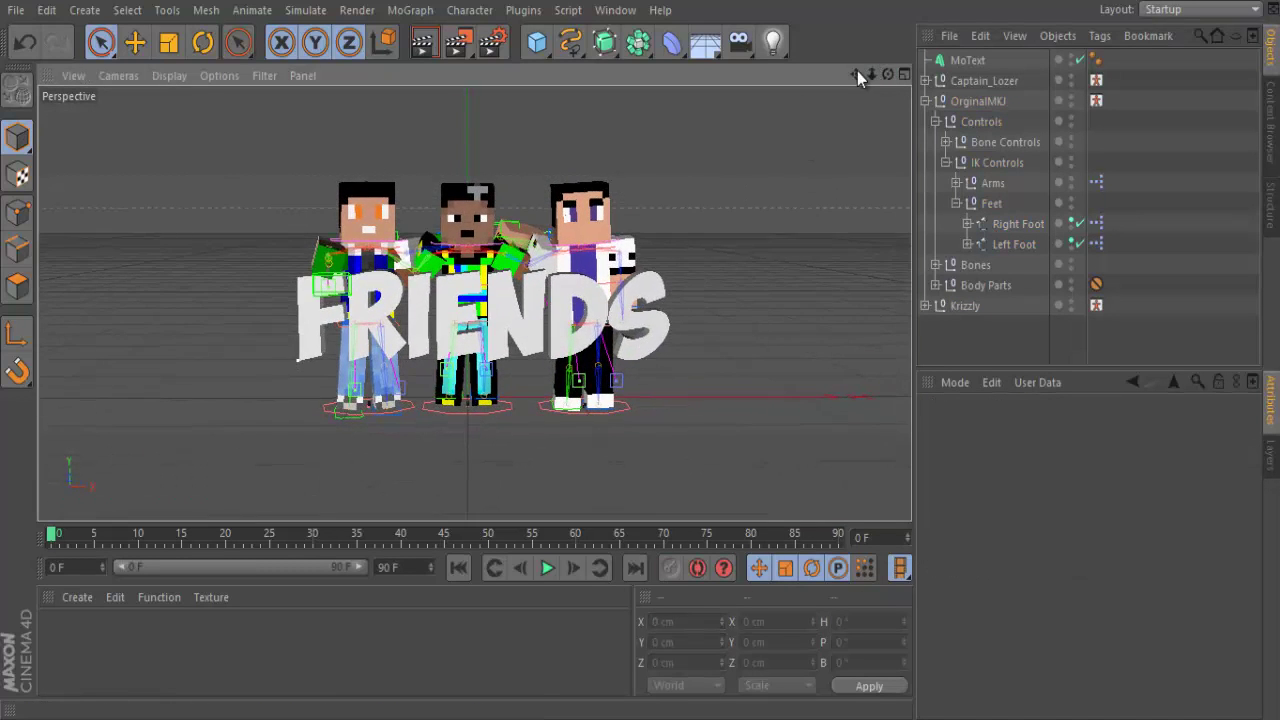
pyautogui.click(423, 42)
# Select OrginalMKJ's head bone and switch to the Rotate tool
pyautogui.click(936, 121)
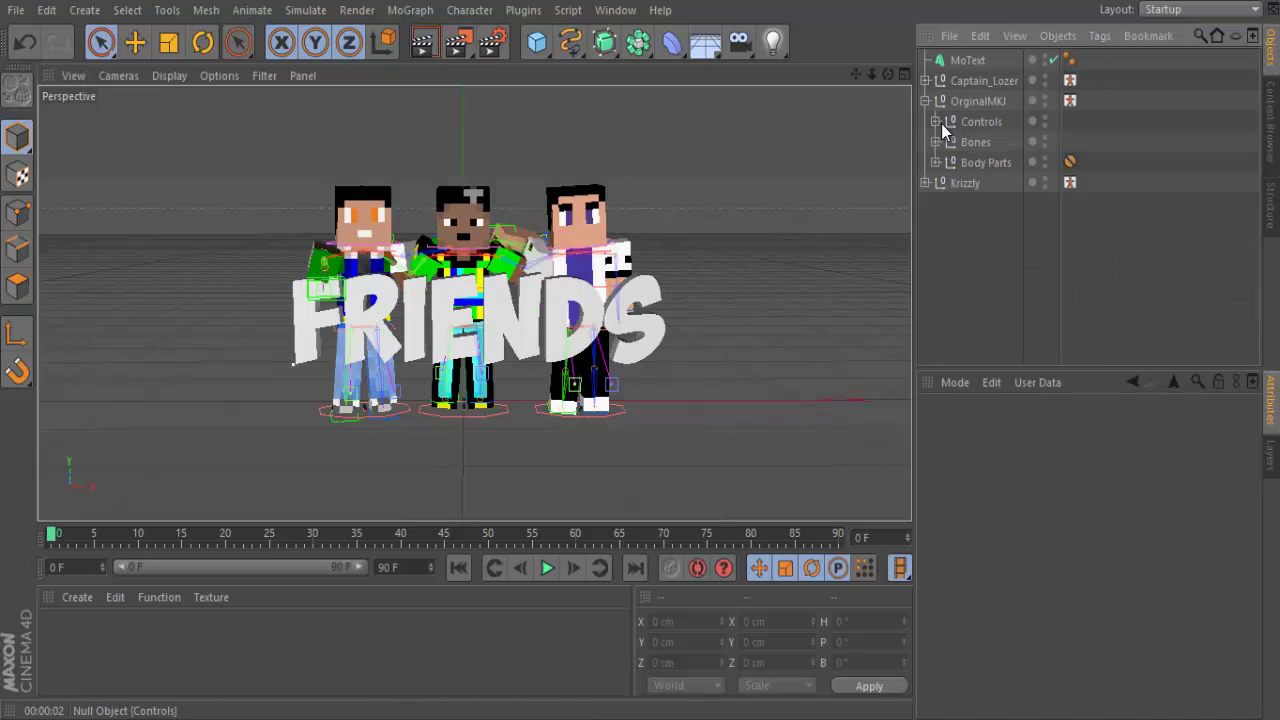
pyautogui.click(926, 101)
pyautogui.click(977, 223)
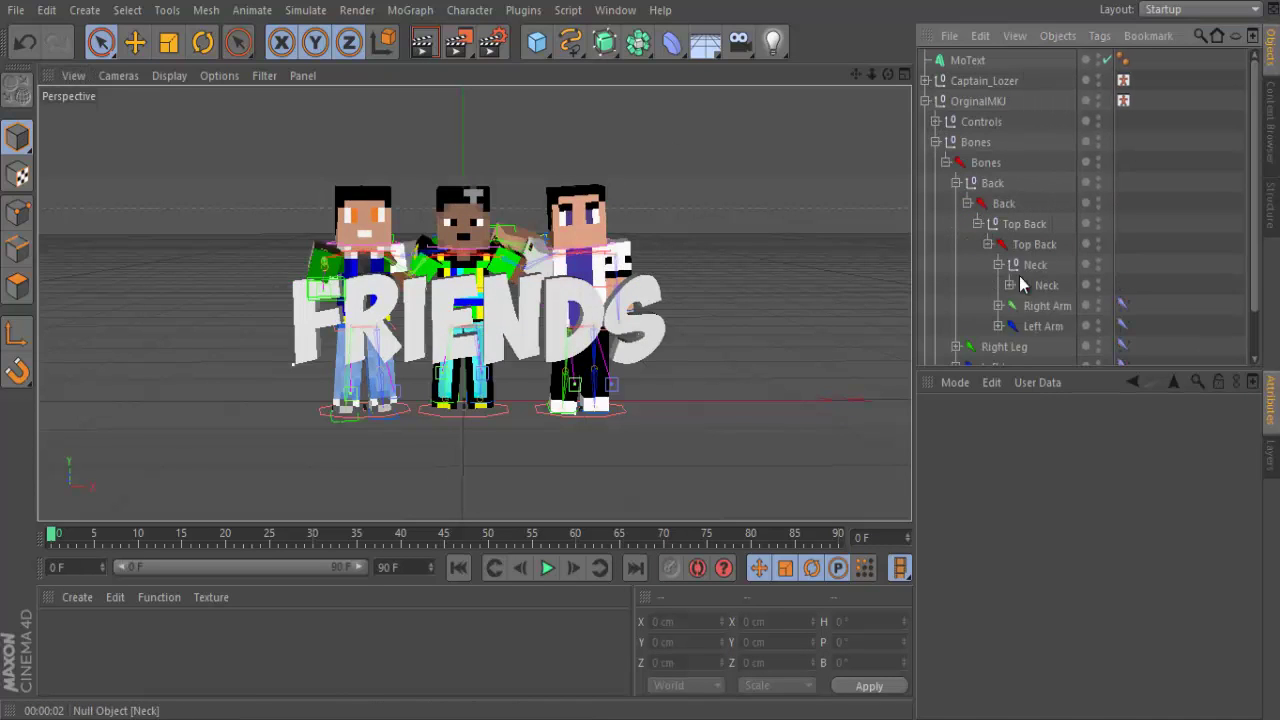
pyautogui.click(1058, 305)
pyautogui.press('r')
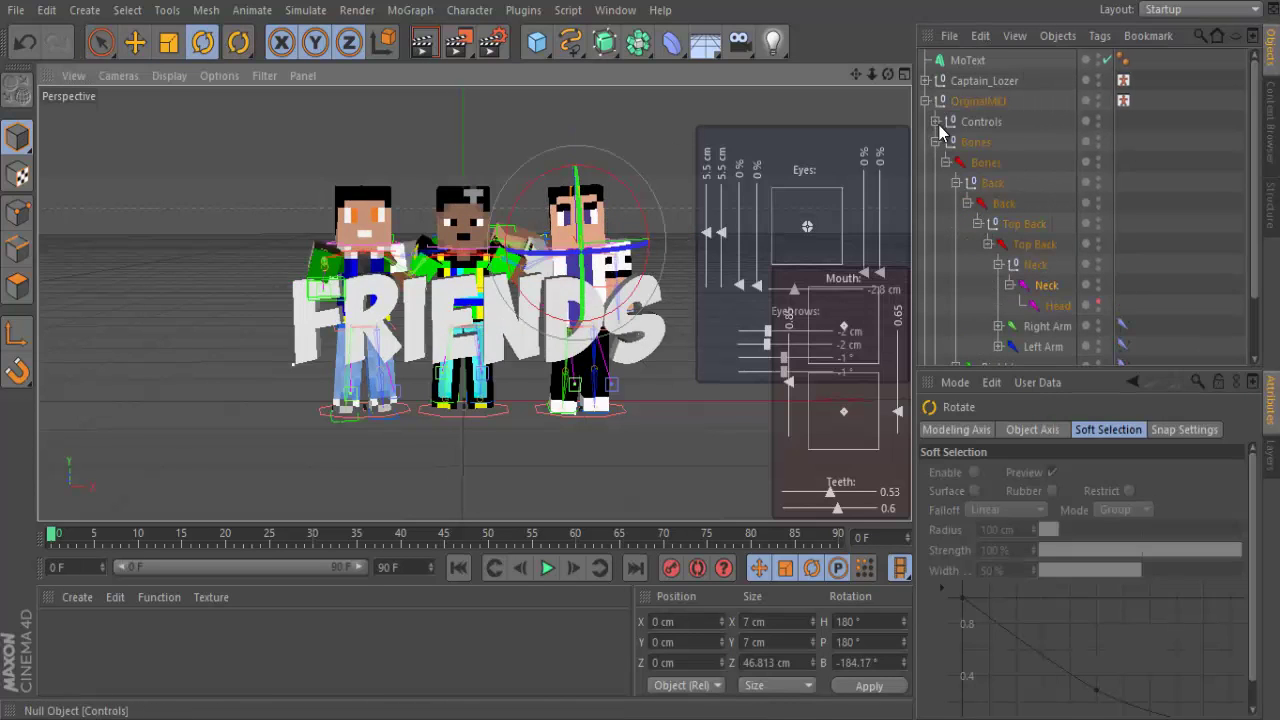
# Select Captain_Lozer's neck bone, then turn Krizzly's IK controls around the vertical axis
pyautogui.click(926, 101)
pyautogui.click(926, 80)
pyautogui.click(936, 101)
pyautogui.click(936, 121)
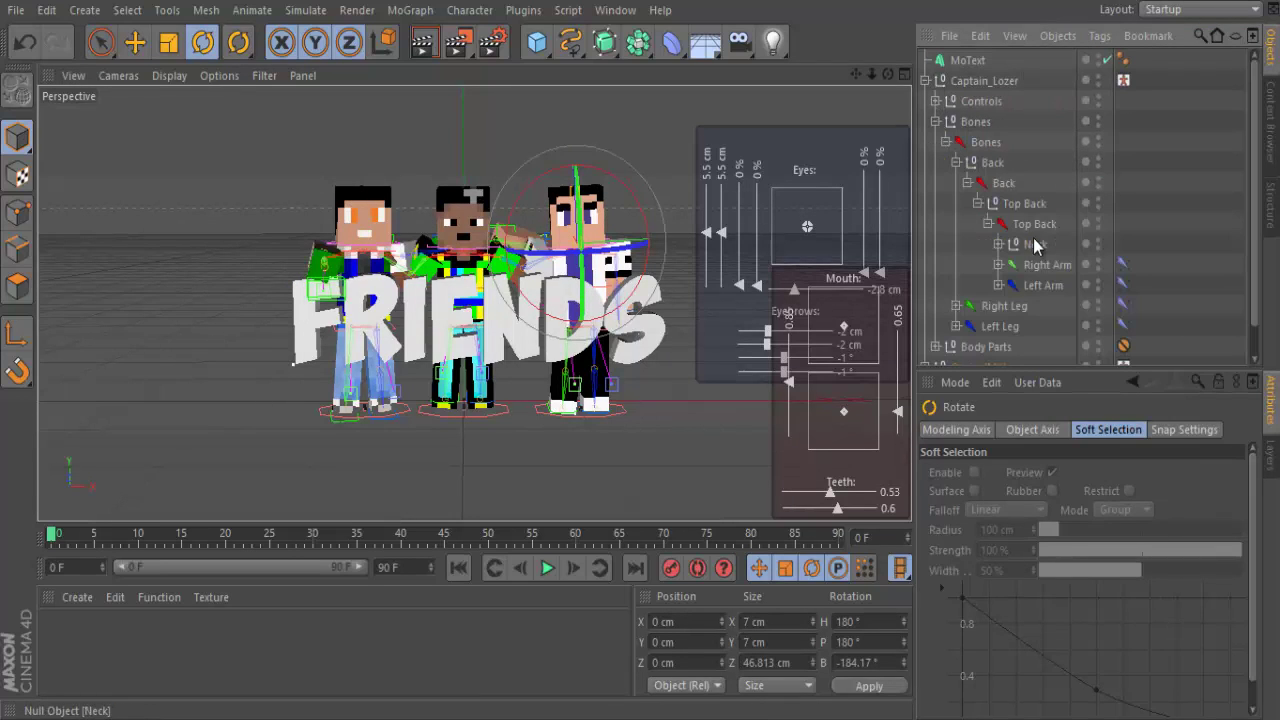
pyautogui.click(1035, 244)
pyautogui.click(936, 121)
pyautogui.click(926, 183)
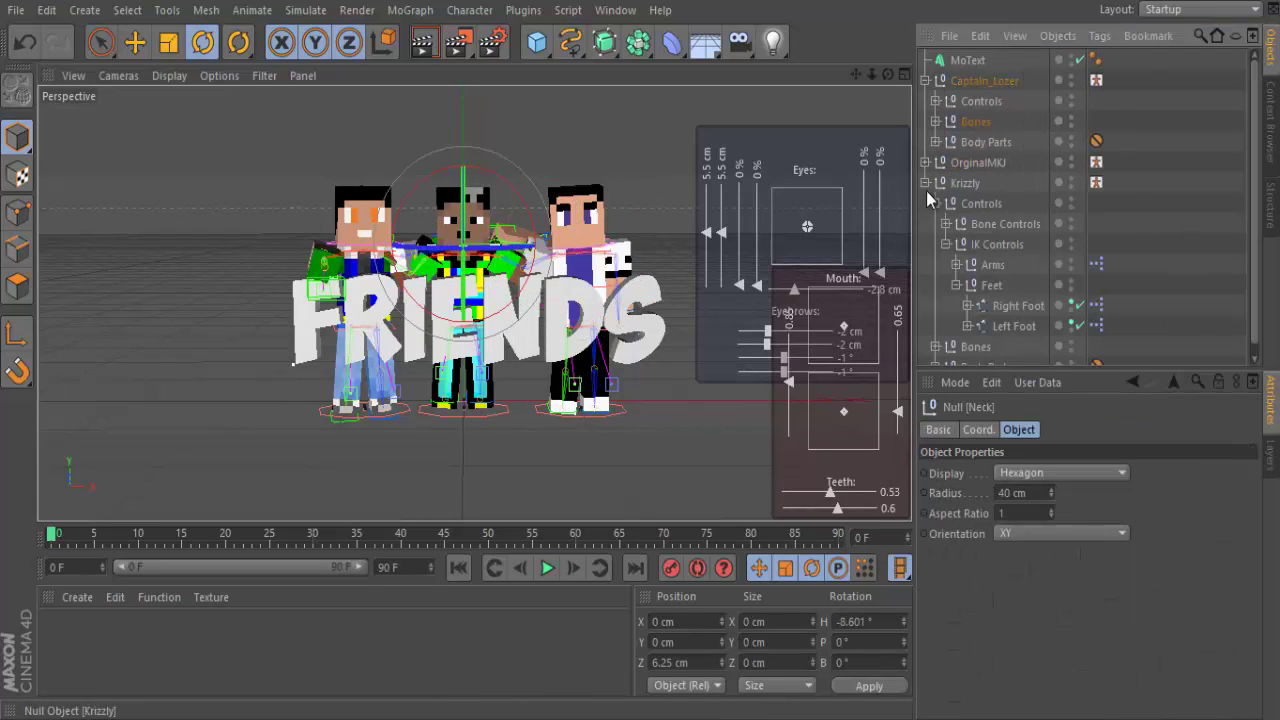
pyautogui.moveTo(383, 234); pyautogui.dragTo(318, 244)
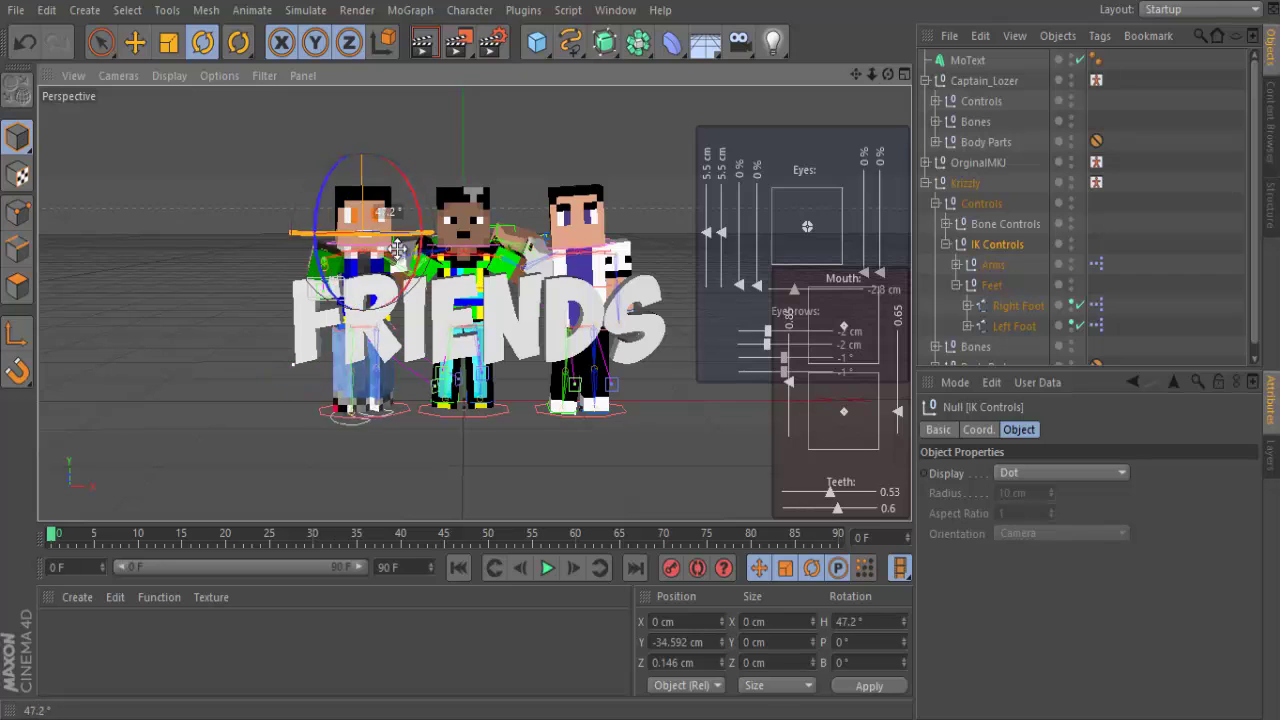
# Select Krizzly's Right Arm controller within his IK controls
pyautogui.click(936, 203)
pyautogui.click(936, 223)
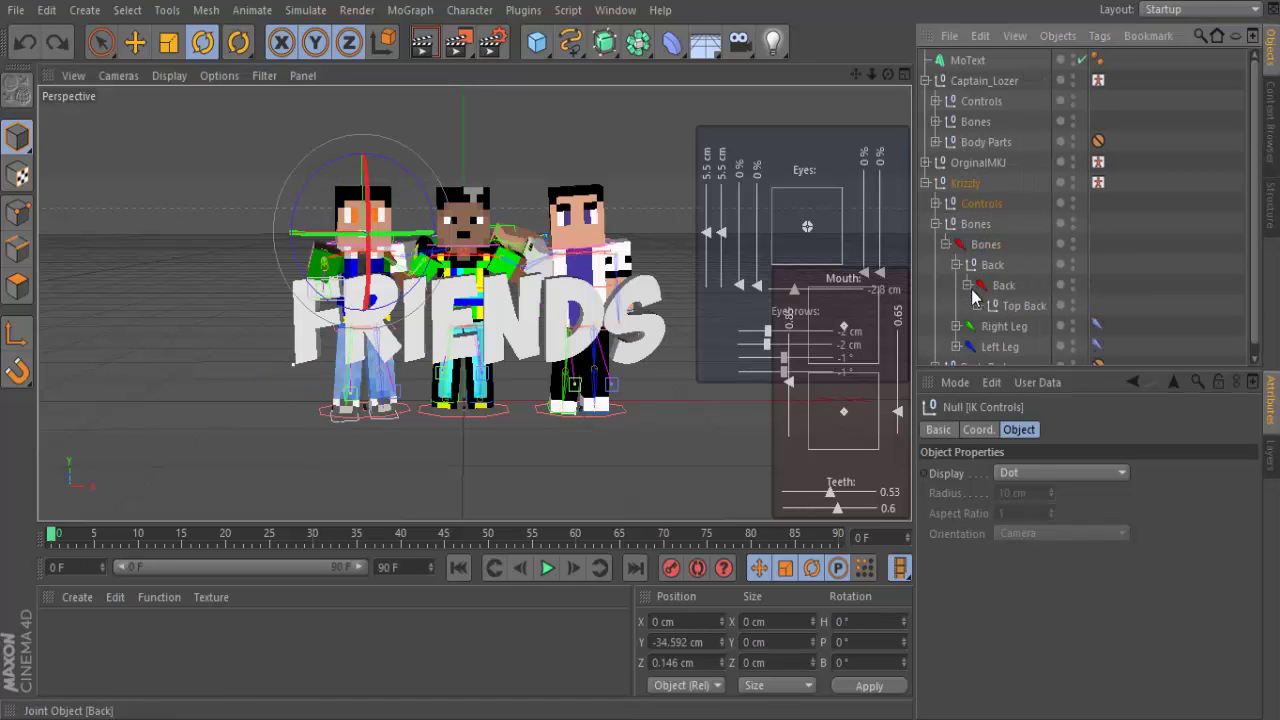
pyautogui.click(1035, 346)
pyautogui.click(660, 200)
pyautogui.click(926, 183)
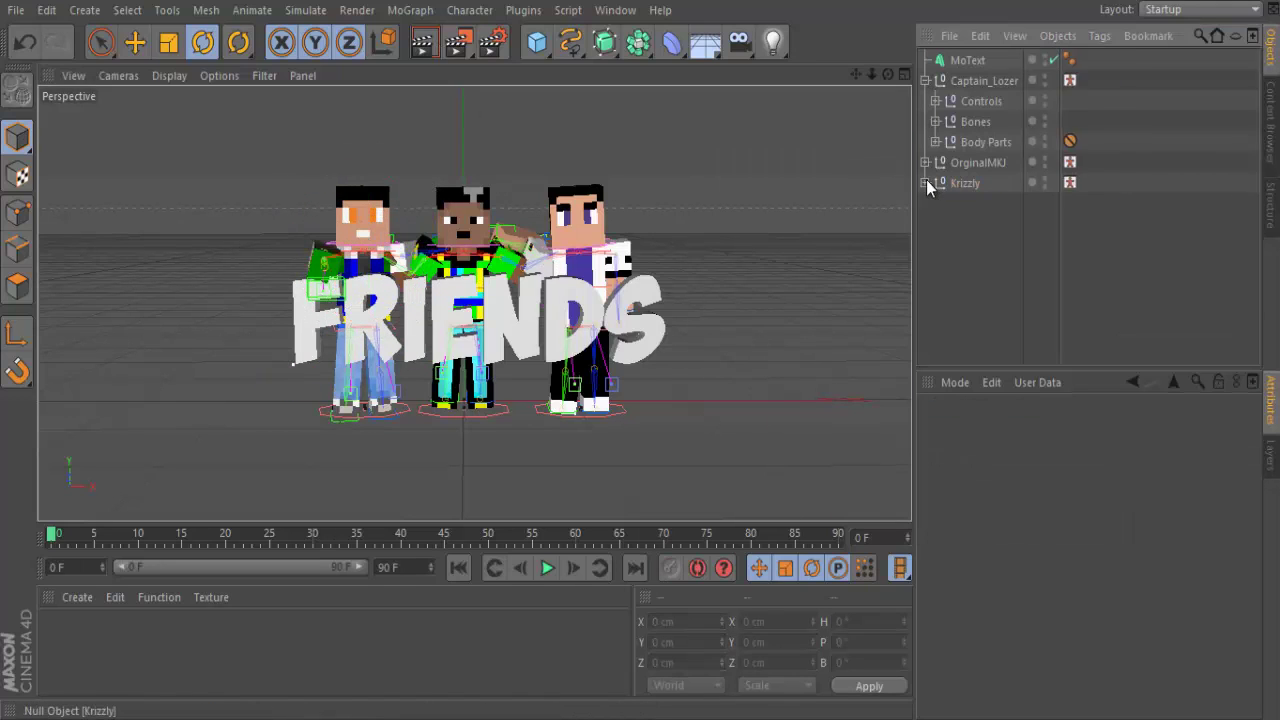
pyautogui.click(936, 203)
pyautogui.click(946, 244)
pyautogui.click(1009, 285)
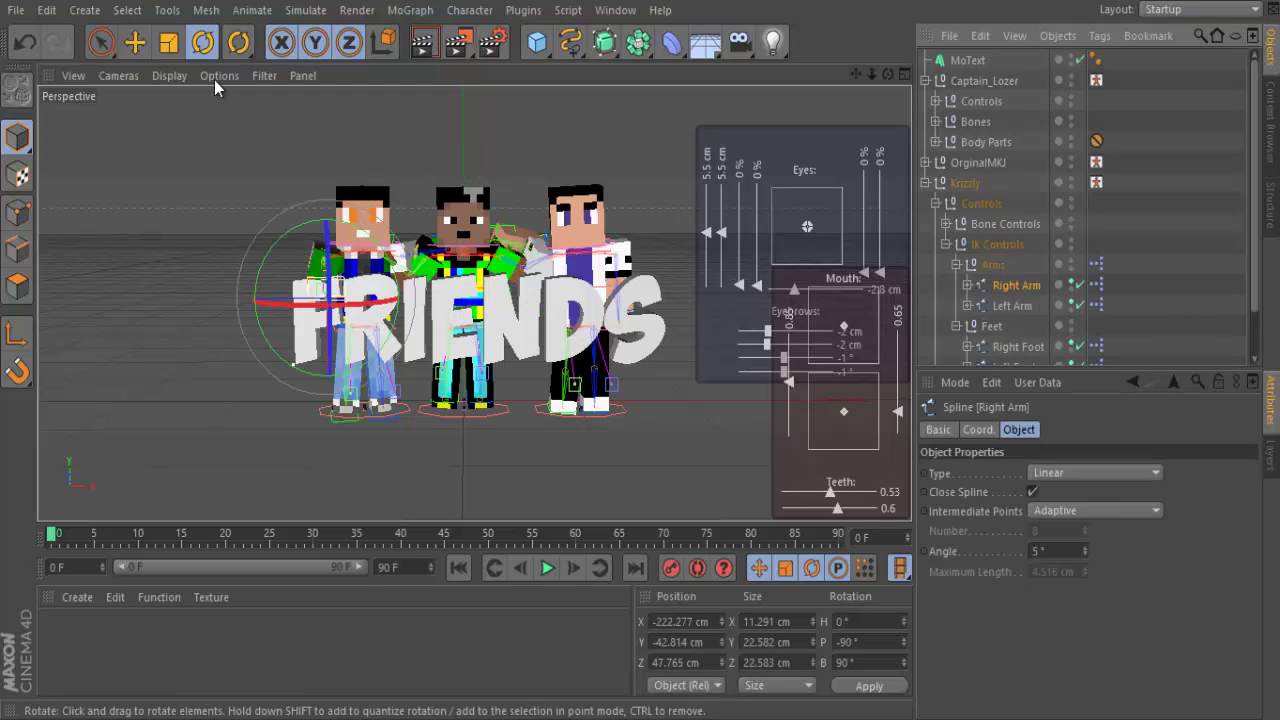
# Push Krizzly's right arm controller forward along Z and preview the result
pyautogui.press('space')
pyautogui.moveTo(318, 300); pyautogui.dragTo(325, 320)
pyautogui.click(422, 42)
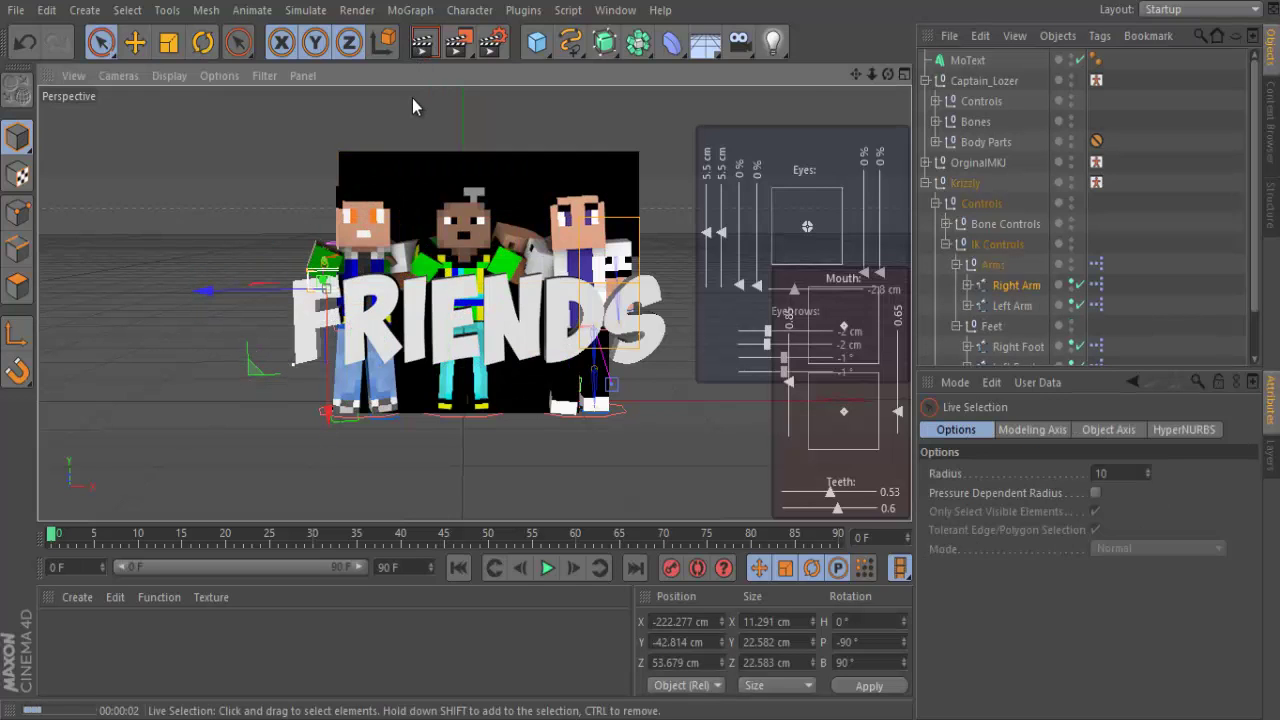
pyautogui.click(667, 150)
# Rotate Krizzly's Back bone and render the scene to the Picture Viewer at 1546×423
pyautogui.click(936, 203)
pyautogui.click(936, 224)
pyautogui.click(1003, 285)
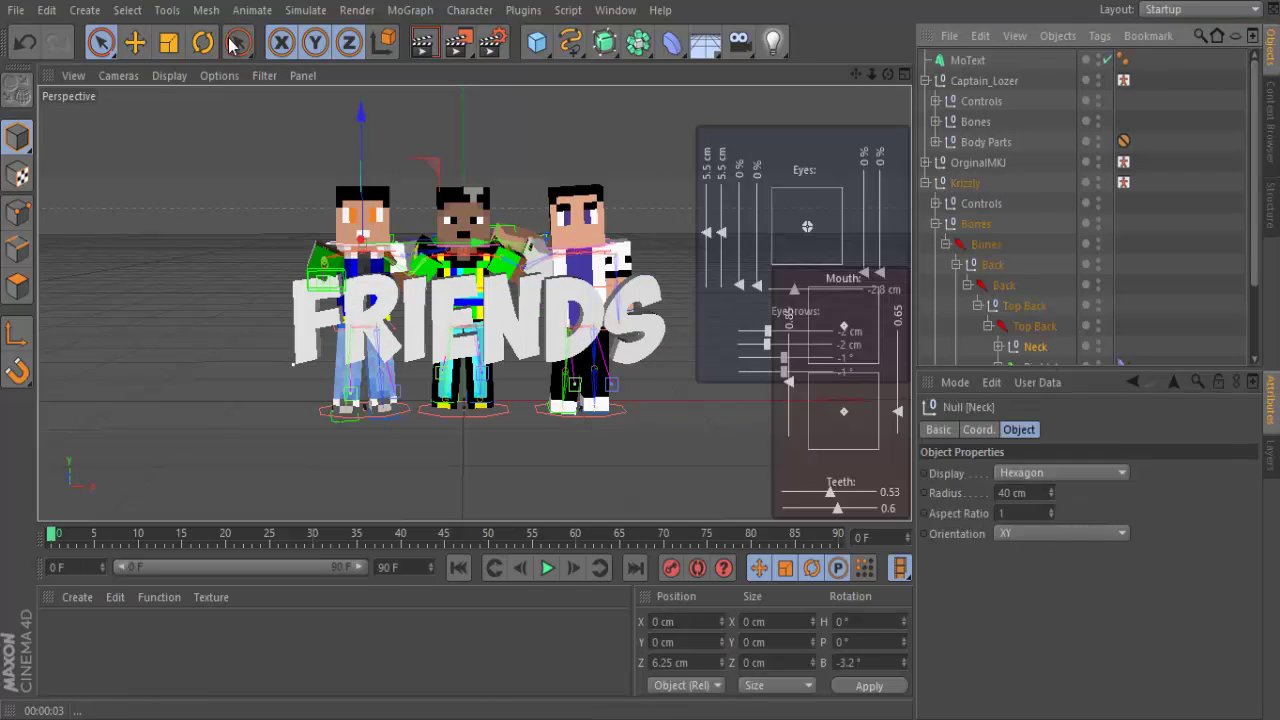
pyautogui.press('r')
pyautogui.click(430, 44)
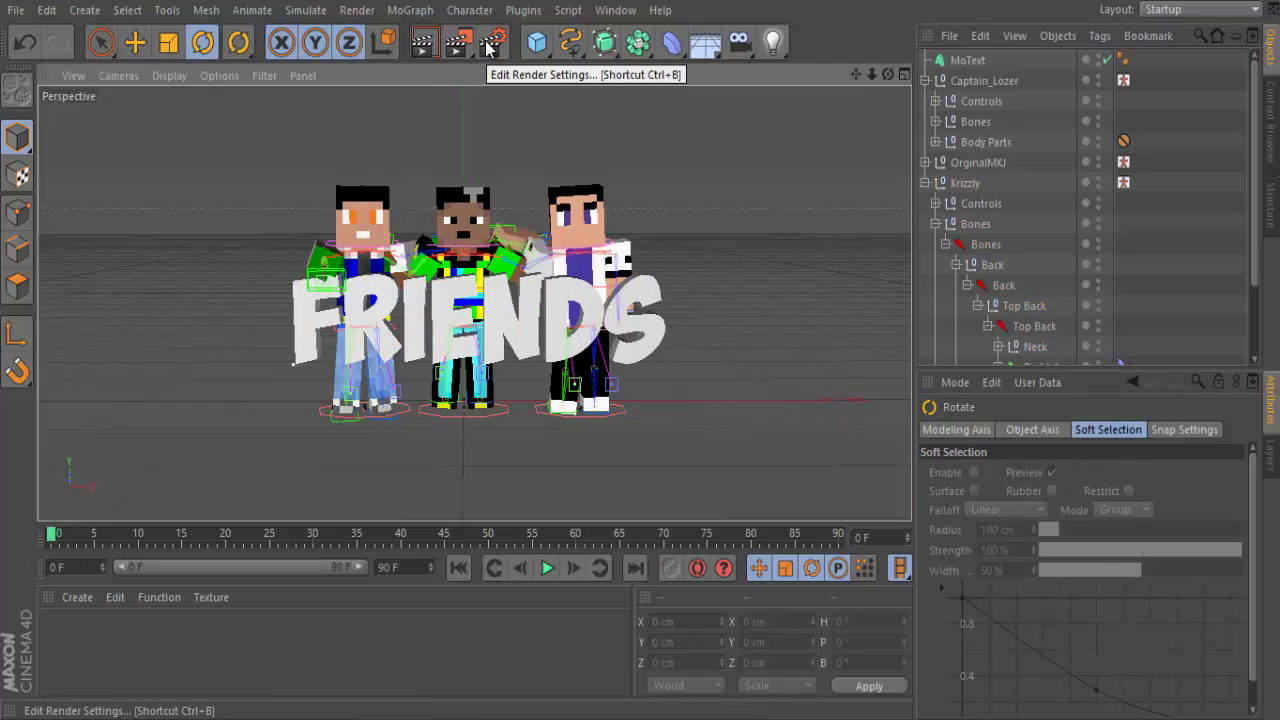
pyautogui.click(457, 42)
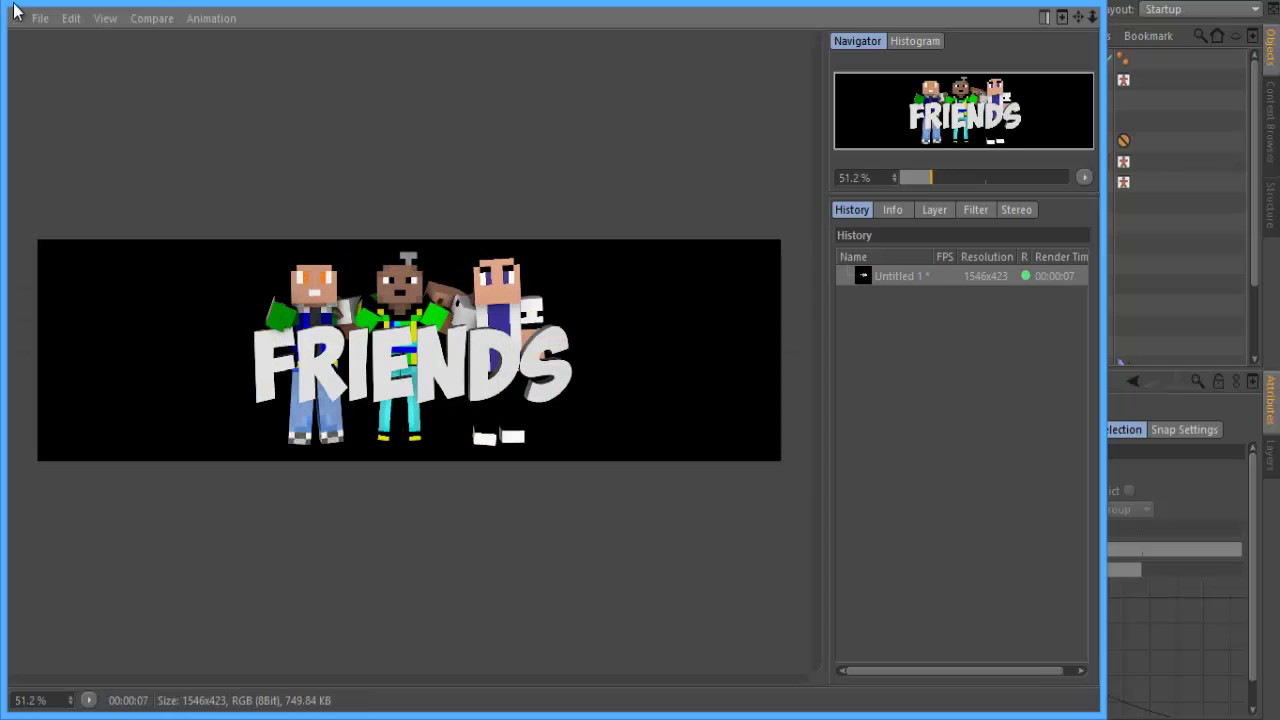
# Save the render as PNG 'Friends (Krizzly Orginal Lozer)' in Pictures\Captain_Lozer
pyautogui.click(40, 18)
pyautogui.click(74, 68)
pyautogui.click(118, 374)
pyautogui.click(189, 57)
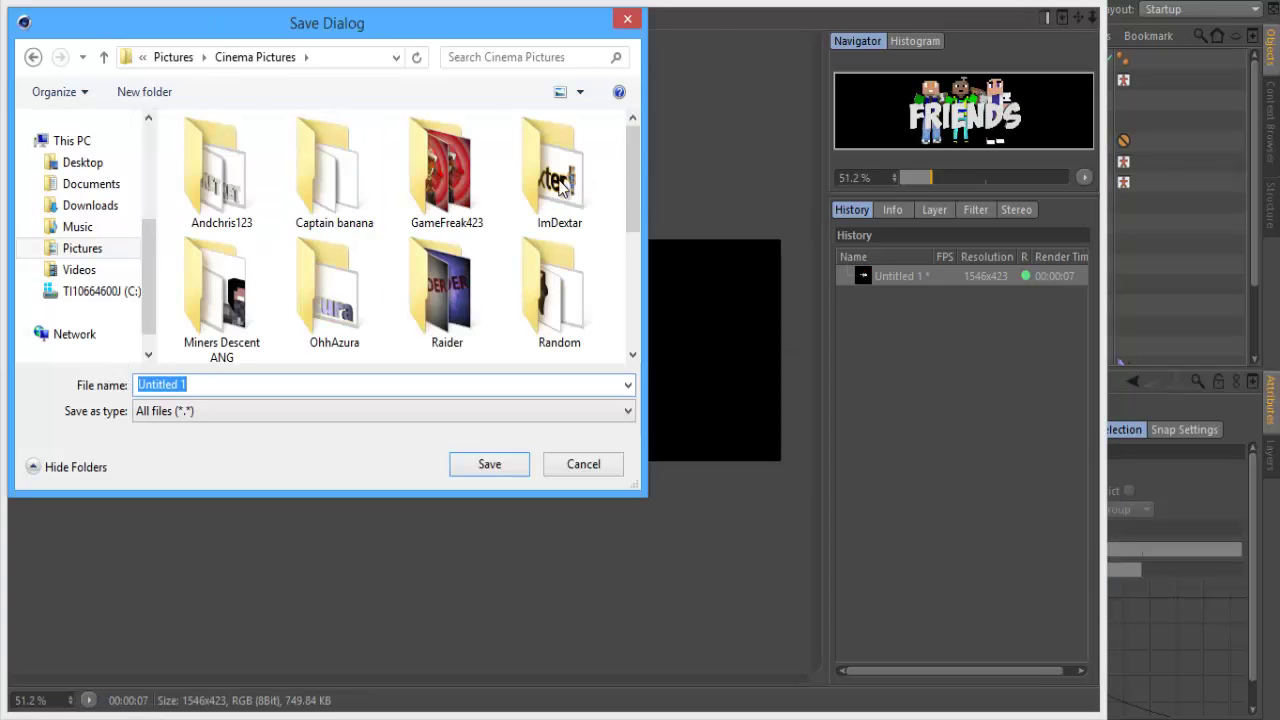
pyautogui.scroll(-3, 600, 260)
pyautogui.click(232, 57)
pyautogui.doubleClick(446, 175)
pyautogui.write('Friends (Krizzly Orginal')
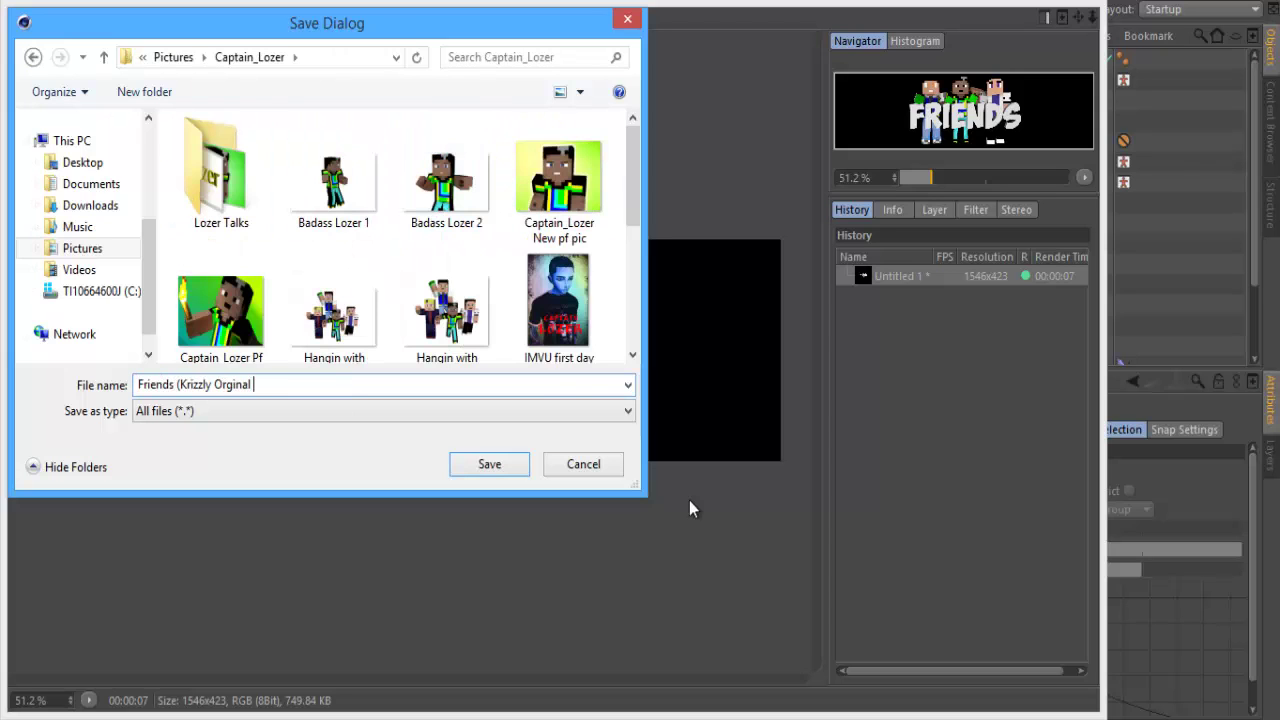
pyautogui.write('Lozer)')
pyautogui.click(492, 465)
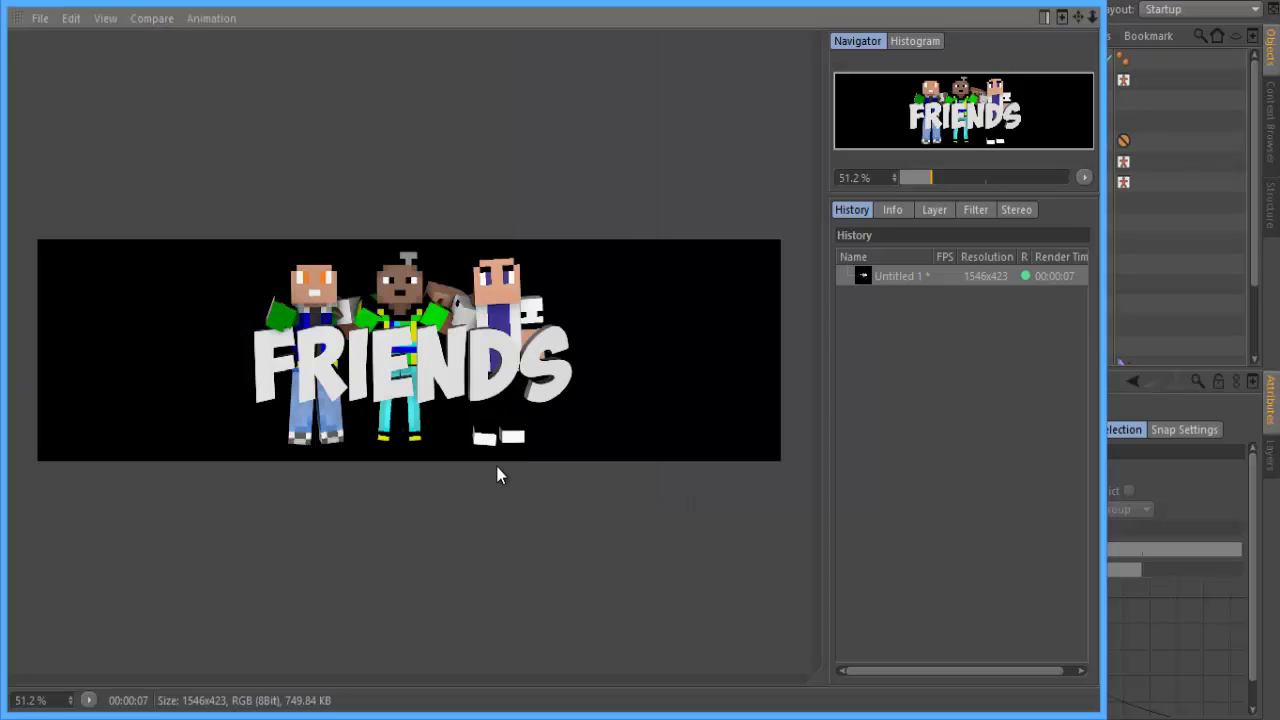
# Save the Cinema 4D scene under a new name in the Just for fun folder
pyautogui.click(1090, 10)
pyautogui.click(16, 10)
pyautogui.click(51, 200)
pyautogui.doubleClick(110, 186)
pyautogui.doubleClick(250, 148)
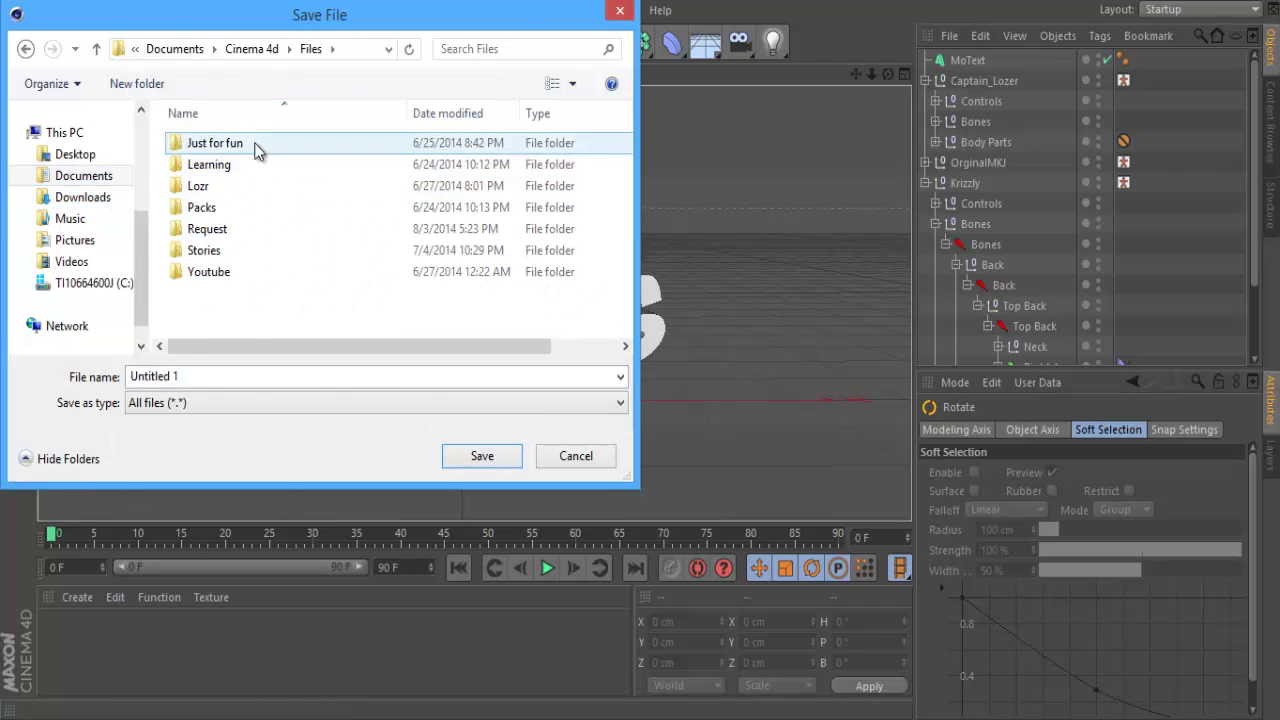
pyautogui.doubleClick(254, 148)
pyautogui.write('Friends (Krizzly Orginal Loze')
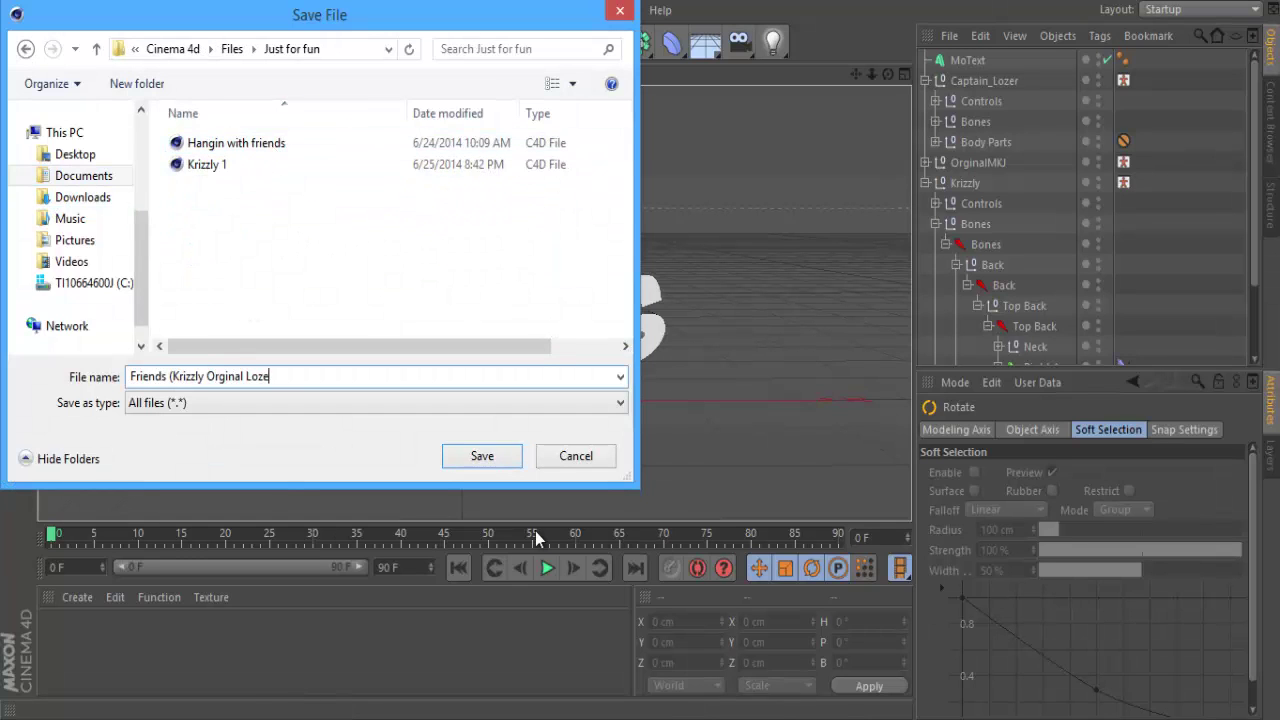
pyautogui.write('r)')
pyautogui.click(476, 457)
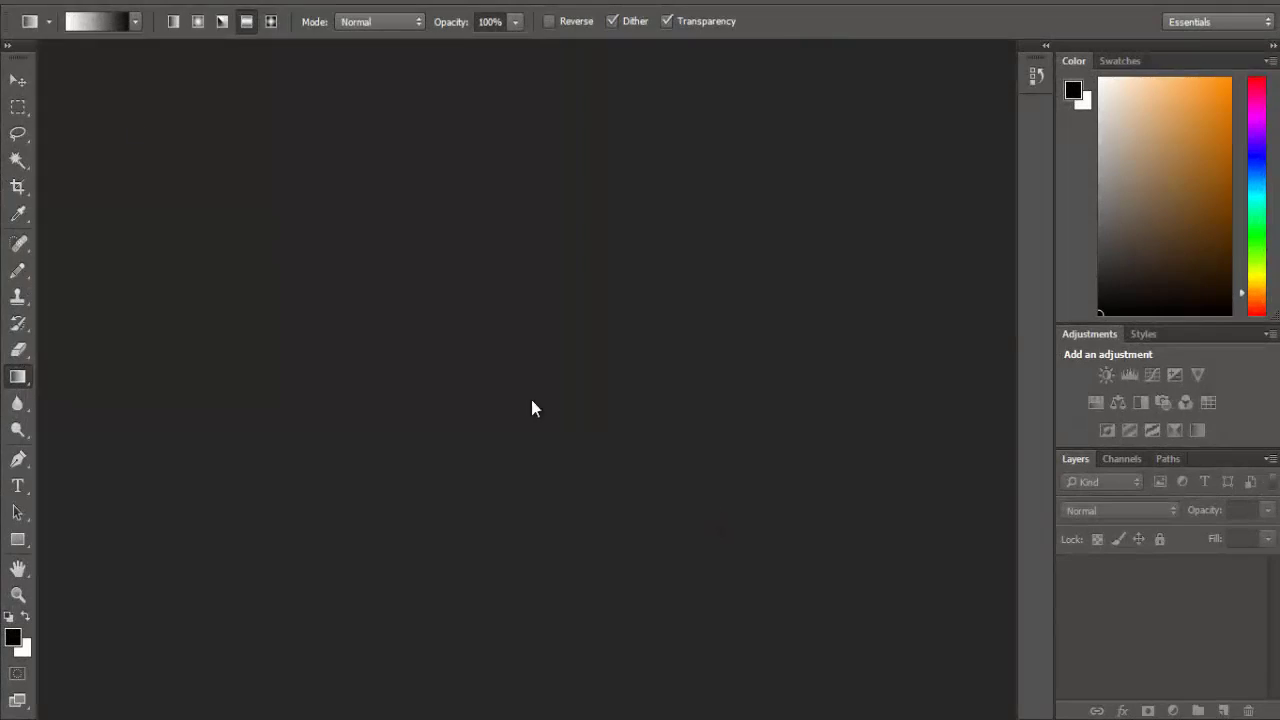
# Open Friends (Krizzly Orginal Lozer).png in Photoshop and fit it to the window
pyautogui.hotkey('alt', 'f')
pyautogui.click(70, 31)
pyautogui.click(66, 297)
pyautogui.doubleClick(443, 143)
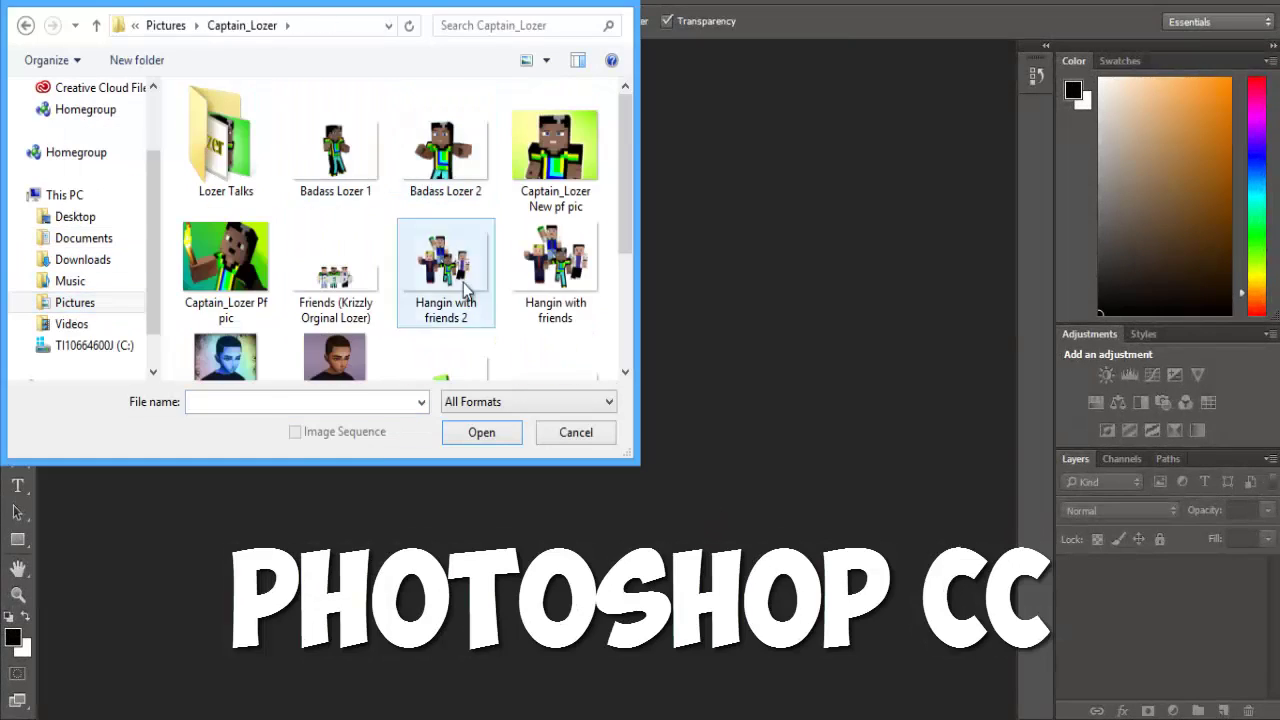
pyautogui.doubleClick(455, 229)
pyautogui.hotkey('ctrl', '+')
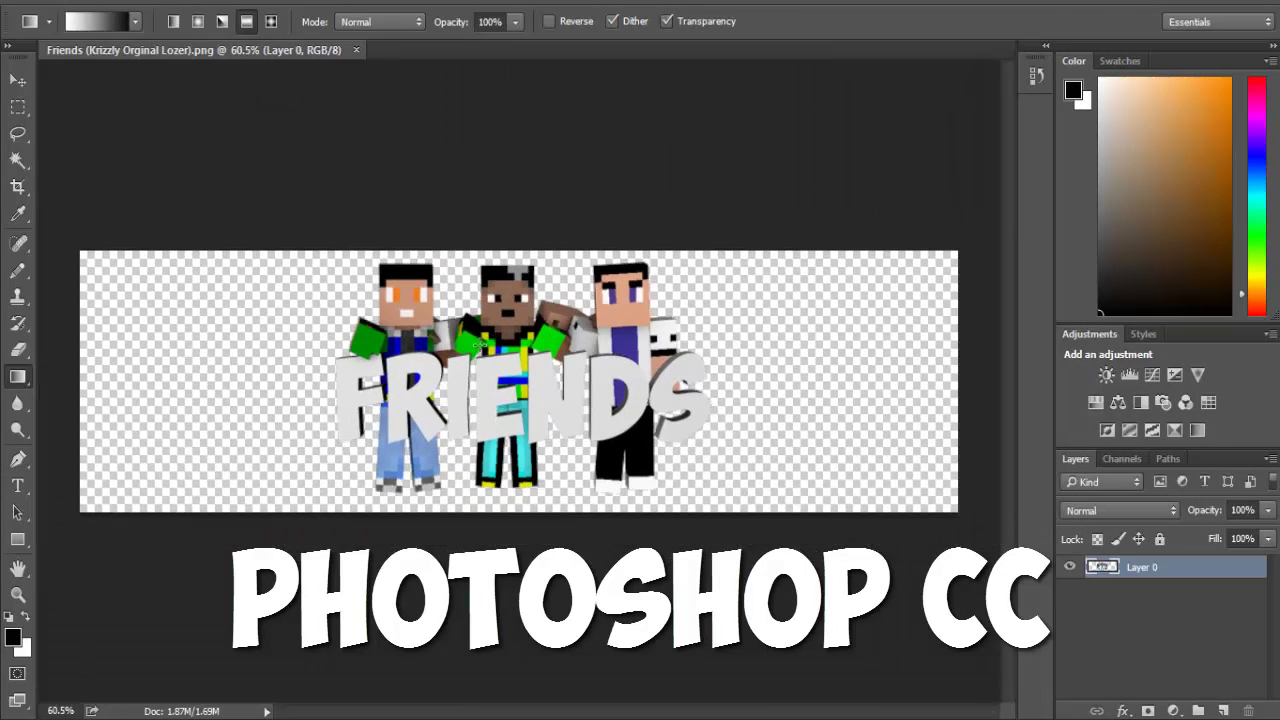
pyautogui.hotkey('ctrl', '0')
pyautogui.keyDown('alt'); pyautogui.scroll(5, 530, 277); pyautogui.keyUp('alt')
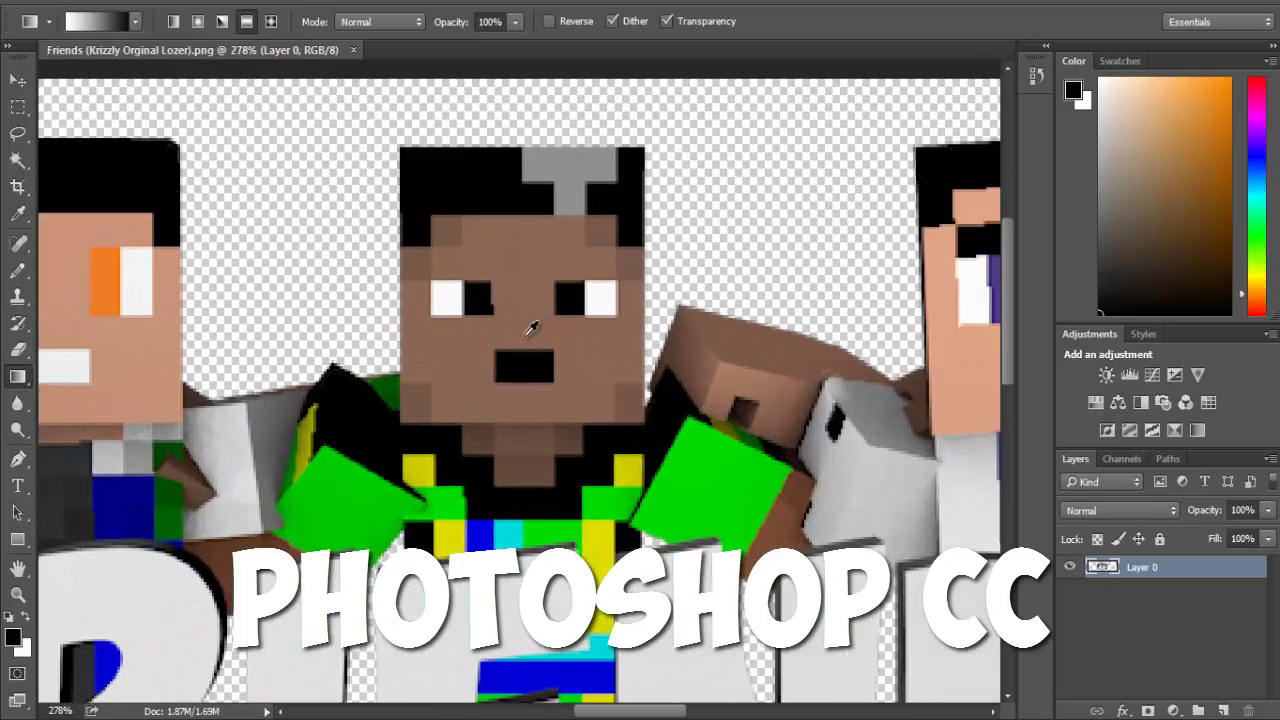
# On a new layer, trace black outlines around the characters with a 3 px pencil at 100% opacity
pyautogui.click(1224, 711)
pyautogui.keyDown('alt'); pyautogui.scroll(-1, 750, 413); pyautogui.keyUp('alt')
pyautogui.click(95, 21)
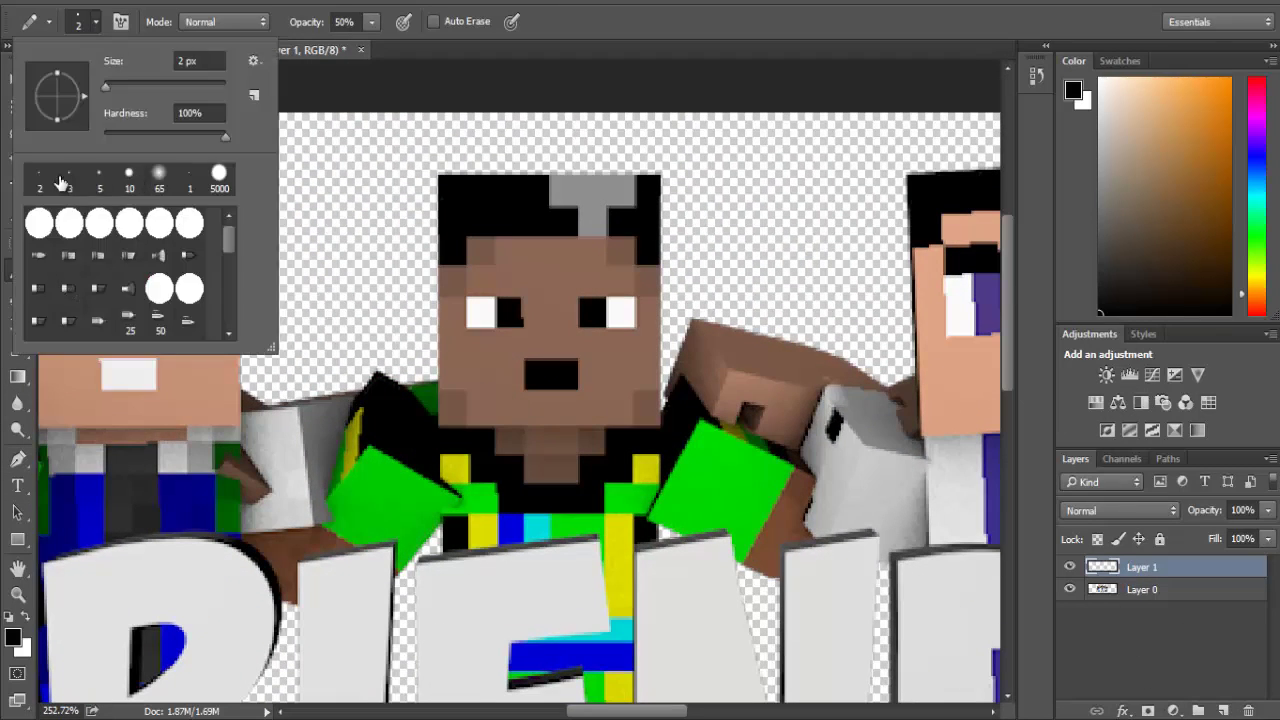
pyautogui.click(1020, 412)
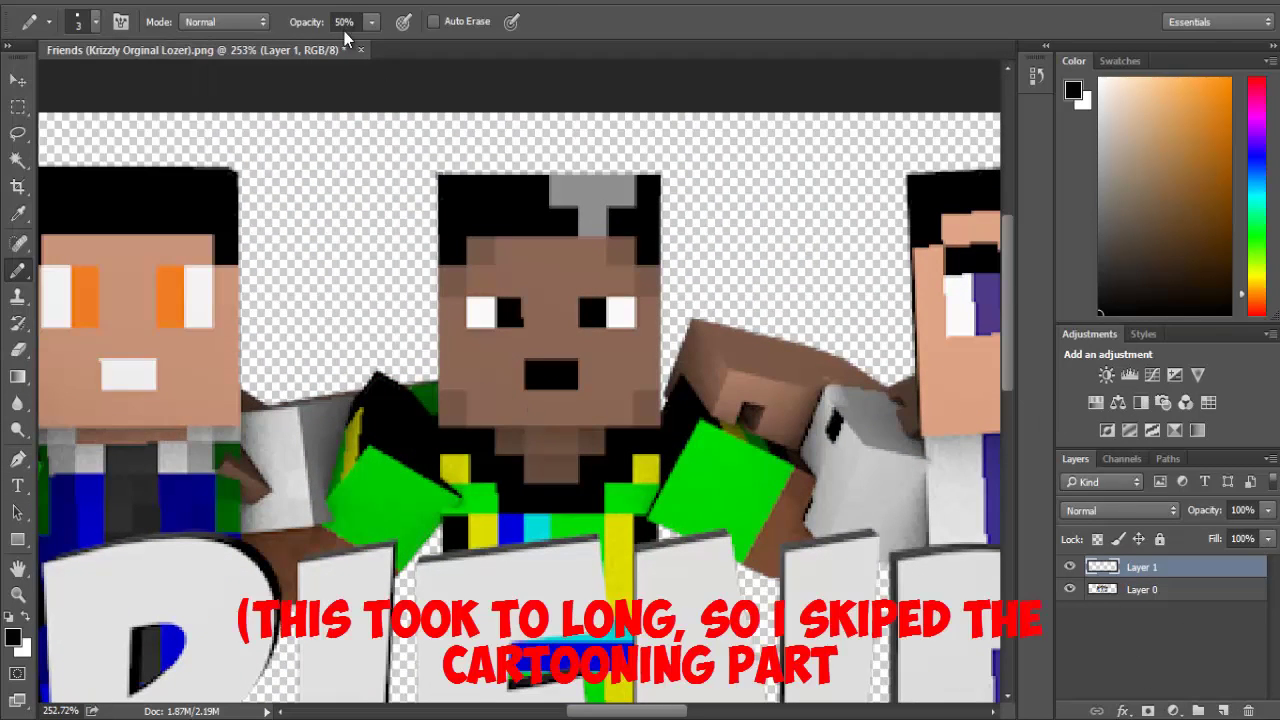
pyautogui.press('0')
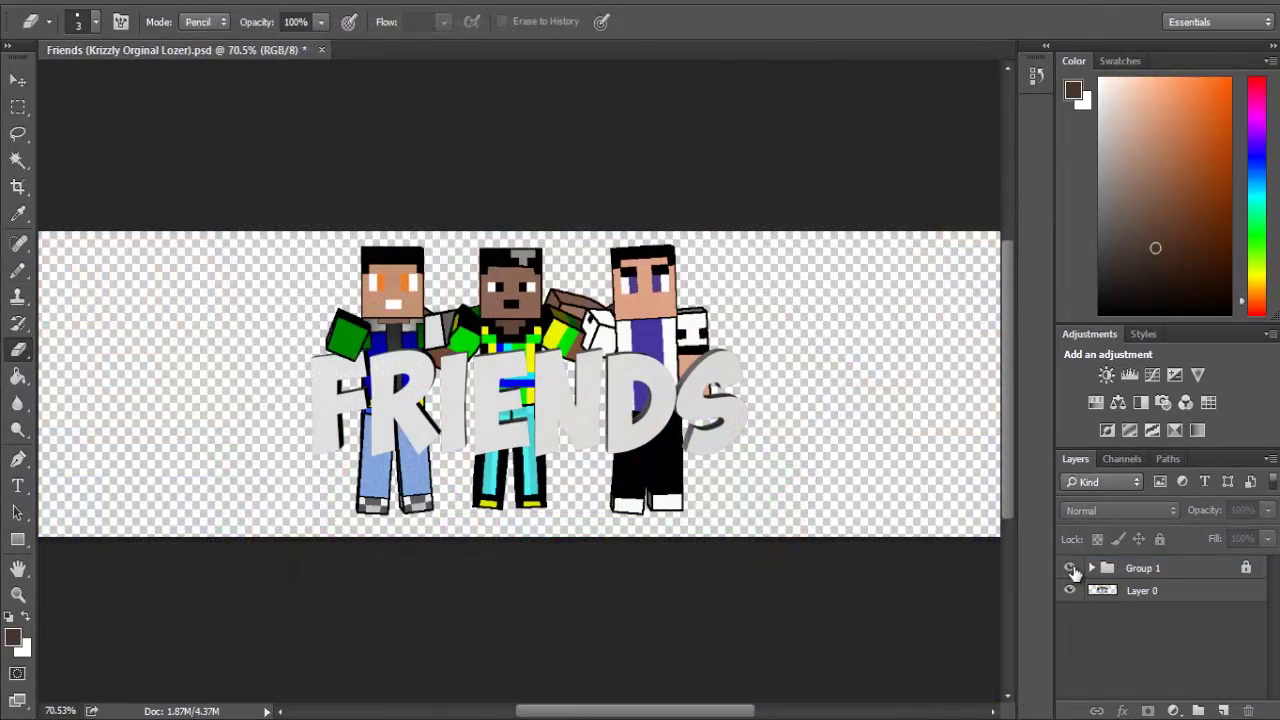
pyautogui.click(1071, 568)
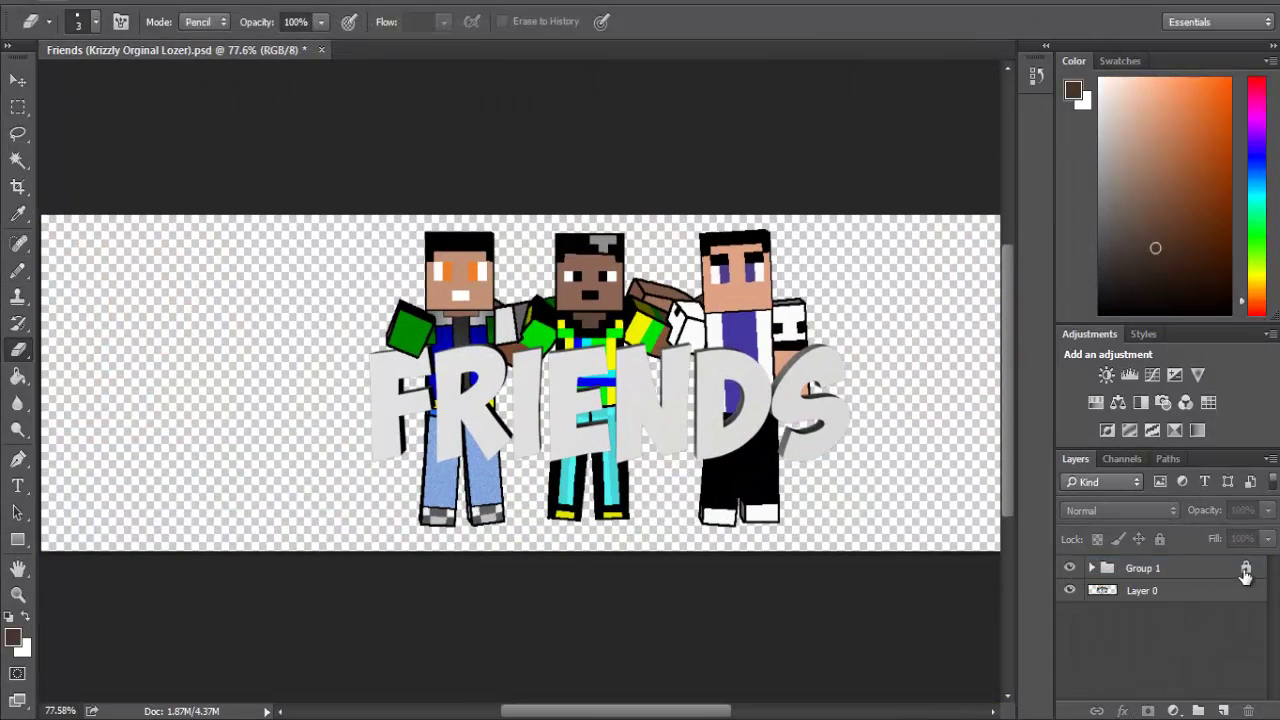
# Select the Friends layer and open Edit > Stroke, then close it without applying
pyautogui.doubleClick(1218, 572)
pyautogui.press('Escape')
pyautogui.click(1091, 568)
pyautogui.click(1190, 590)
pyautogui.hotkey('alt', 'f')
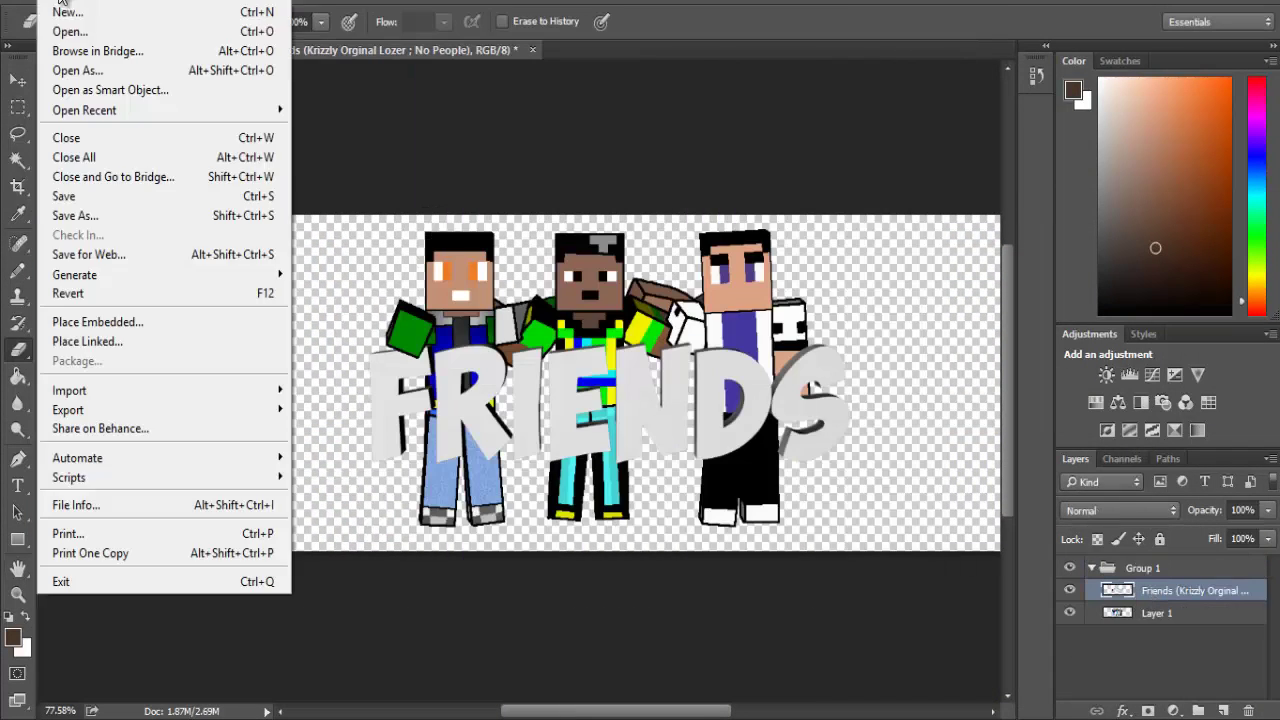
pyautogui.press('Right')
pyautogui.click(139, 278)
pyautogui.moveTo(766, 114)
pyautogui.mouseDown()
pyautogui.moveTo(1040, 114)
pyautogui.moveTo(990, 120)
pyautogui.mouseUp()
pyautogui.click(1160, 171)
# Add a black outside Stroke layer style to the FRIENDS text, briefly trying Color Overlay
pyautogui.click(877, 275)
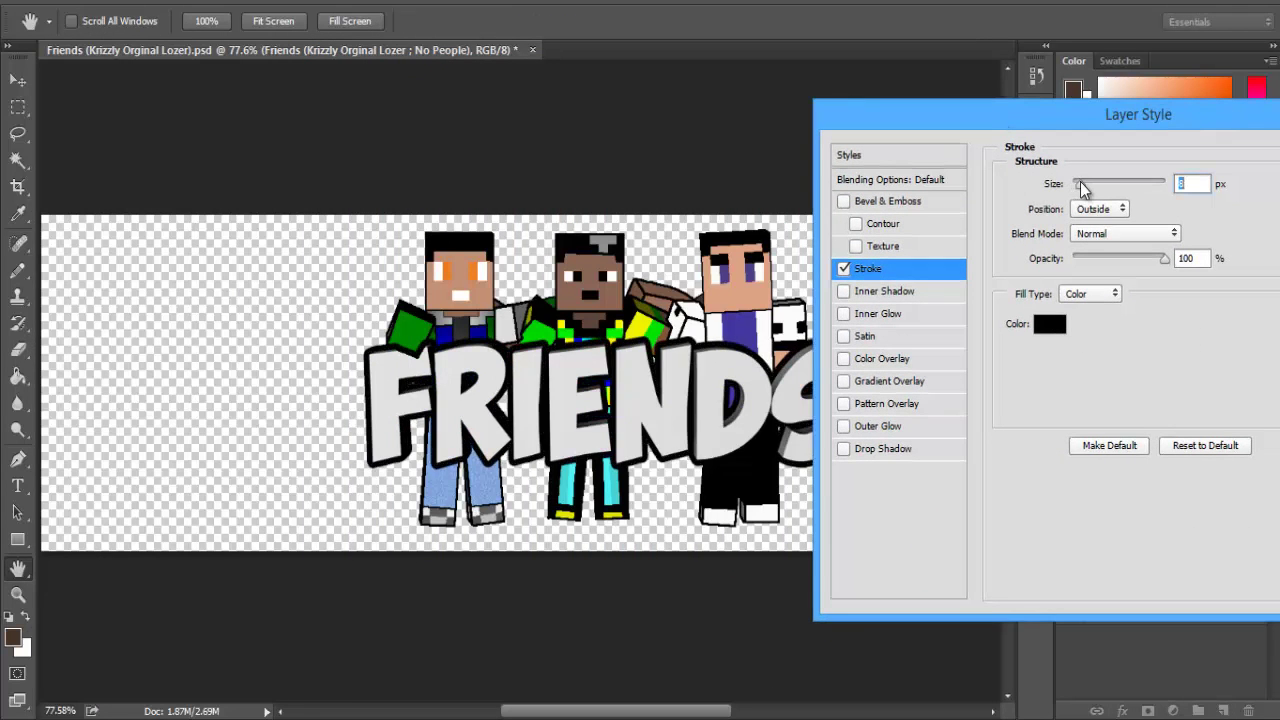
pyautogui.moveTo(1110, 184); pyautogui.dragTo(1078, 190)
pyautogui.moveTo(1094, 123); pyautogui.dragTo(1088, 179)
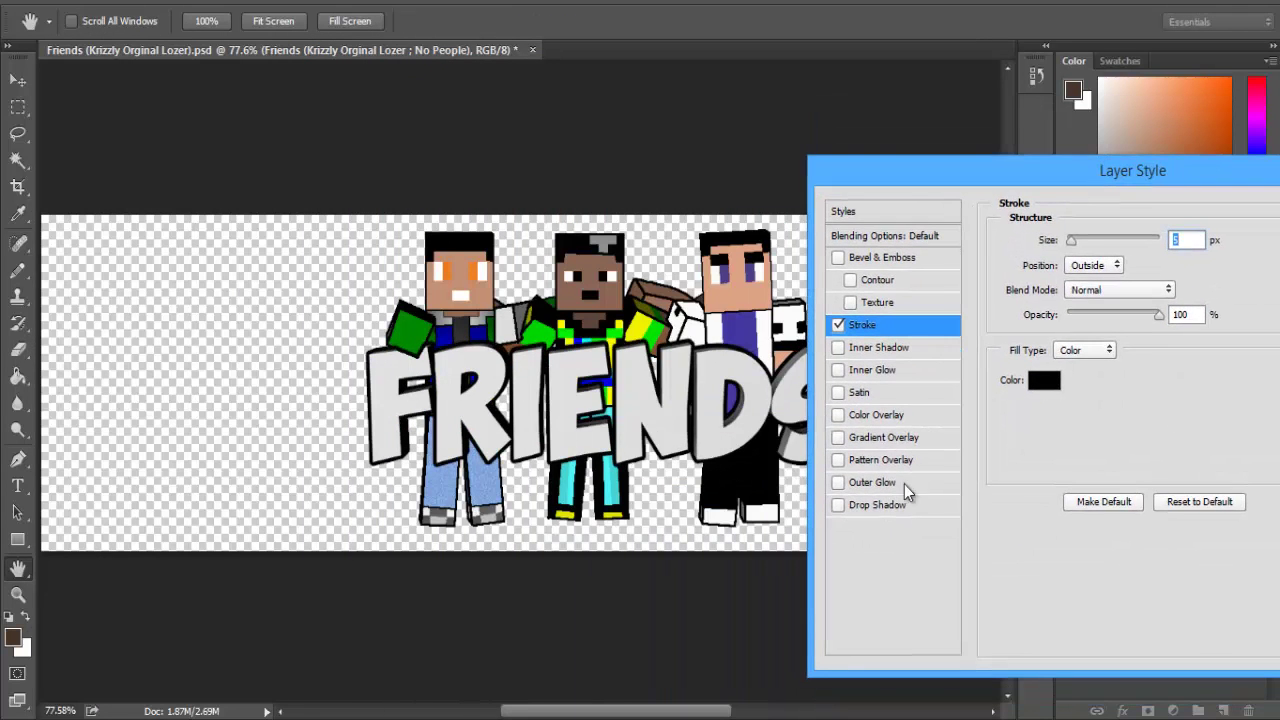
pyautogui.click(886, 414)
pyautogui.click(838, 415)
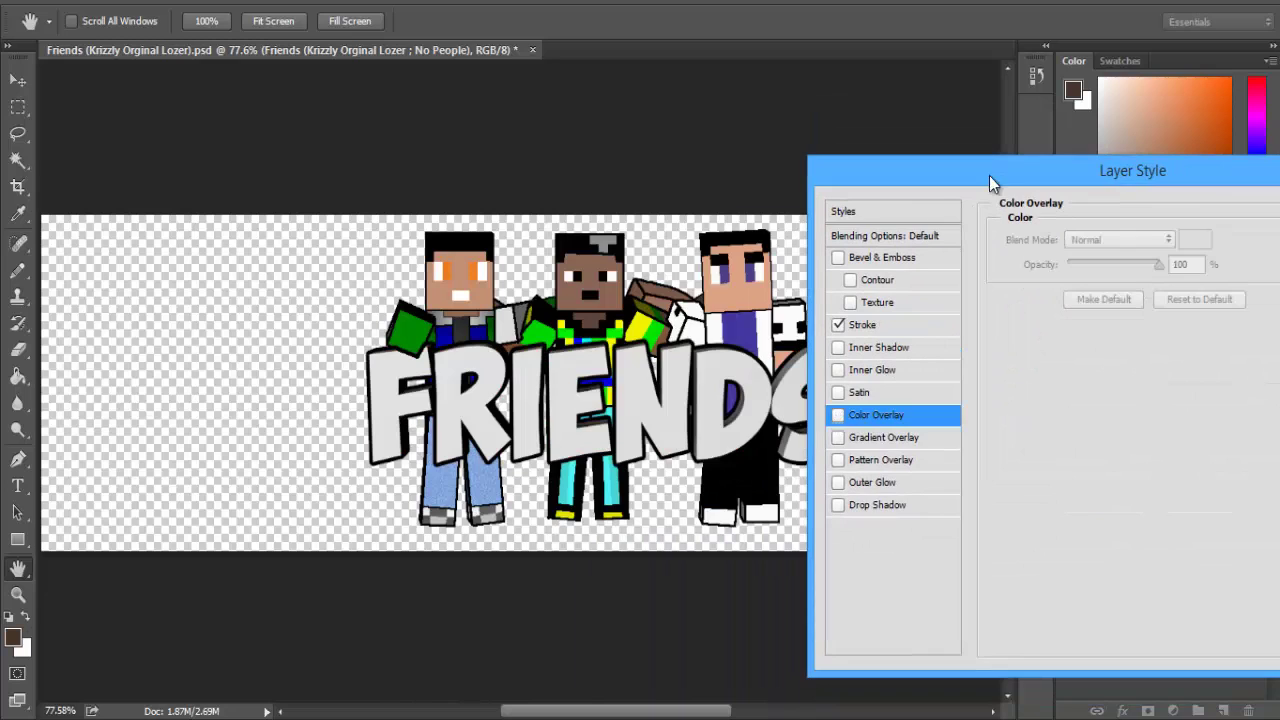
pyautogui.press('Return')
# Try a Hue/Saturation adjustment layer on the artwork, then delete it
pyautogui.press('e')
pyautogui.press('w')
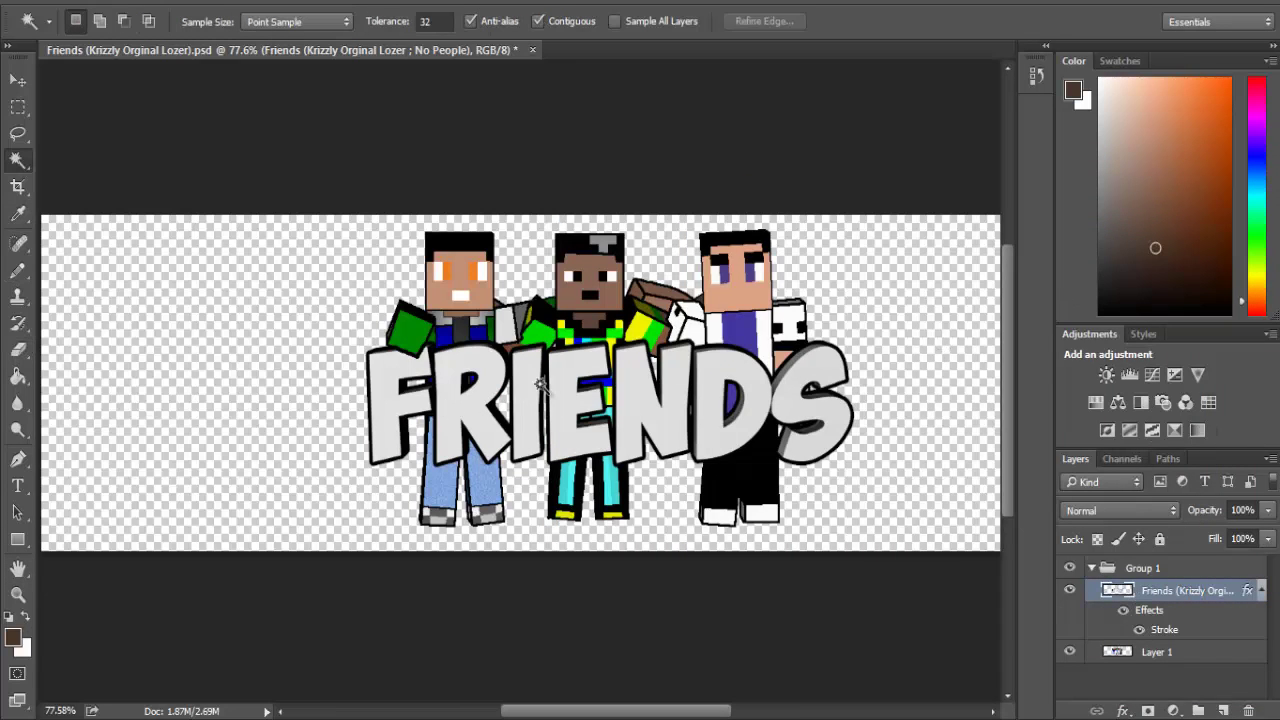
pyautogui.click(1118, 402)
pyautogui.moveTo(1063, 297)
pyautogui.mouseDown()
pyautogui.moveTo(965, 296)
pyautogui.moveTo(1084, 300)
pyautogui.mouseUp()
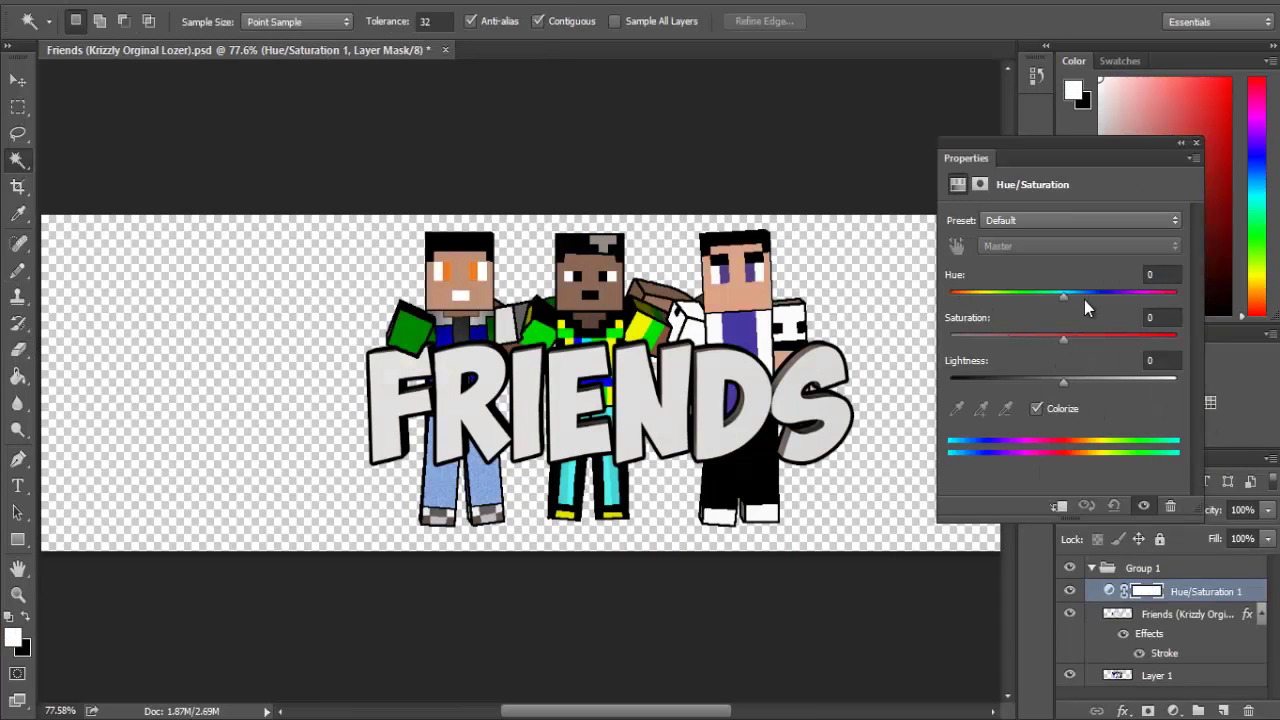
pyautogui.press('Delete')
# Drag the Friends layer above Group 1 in the Layers panel
pyautogui.click(1128, 651)
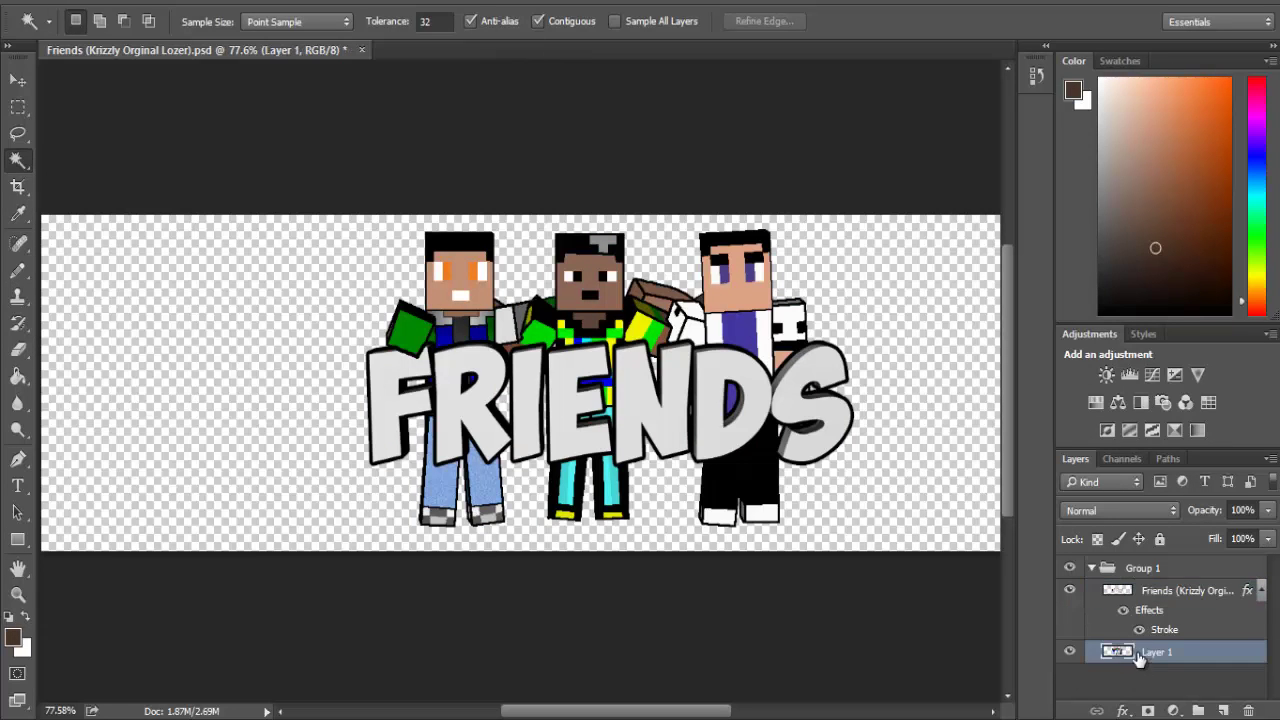
pyautogui.click(1180, 590)
pyautogui.click(18, 80)
pyautogui.moveTo(1135, 595)
pyautogui.mouseDown()
pyautogui.moveTo(1122, 607)
pyautogui.moveTo(1130, 562)
pyautogui.mouseUp()
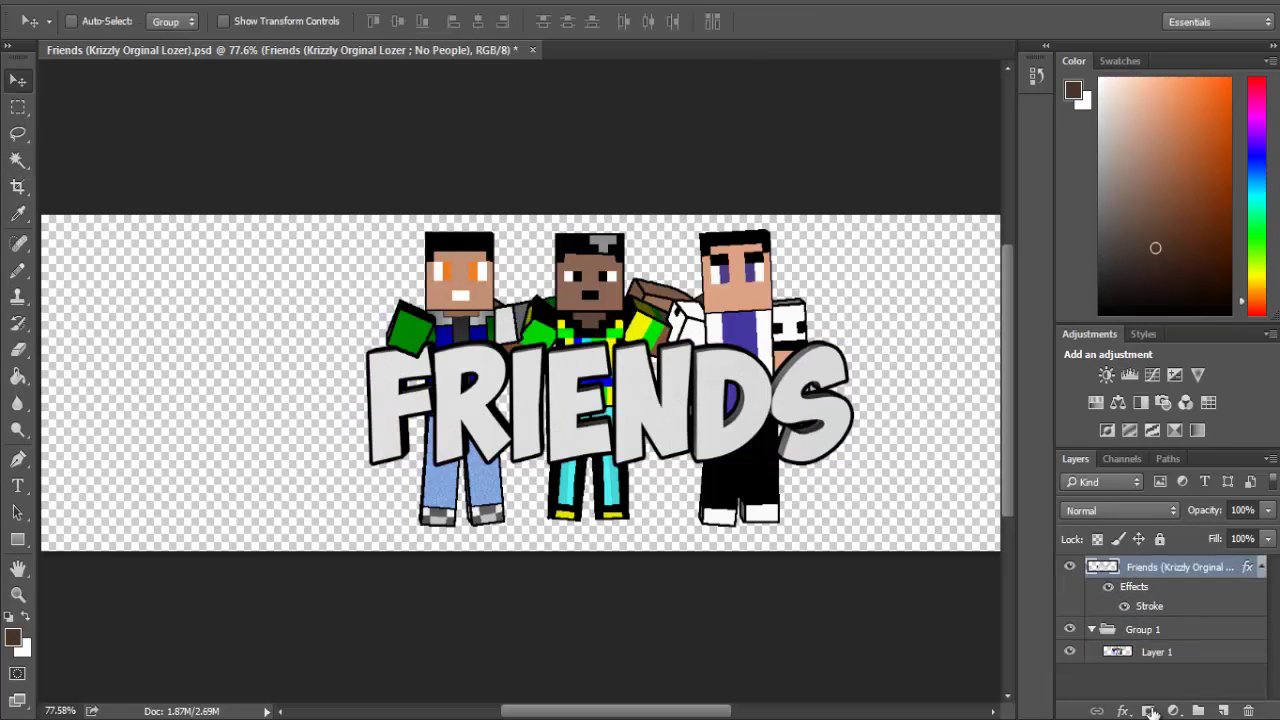
# Try a colorized Hue/Saturation adjustment layer, then discard it
pyautogui.click(1118, 402)
pyautogui.click(1036, 408)
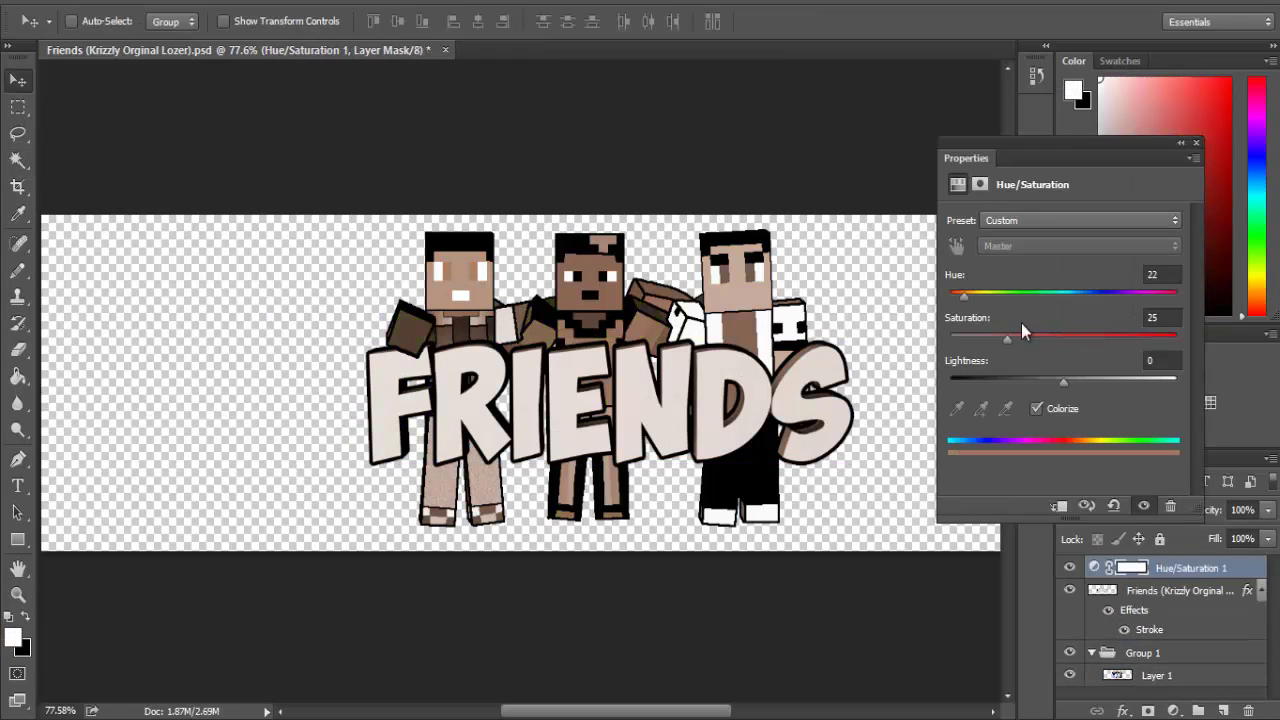
pyautogui.click(1194, 148)
pyautogui.press('Delete')
pyautogui.rightClick(1160, 568)
# Open Image > Adjustments > Hue/Saturation for the FRIENDS text and test the sliders
pyautogui.click(135, 3)
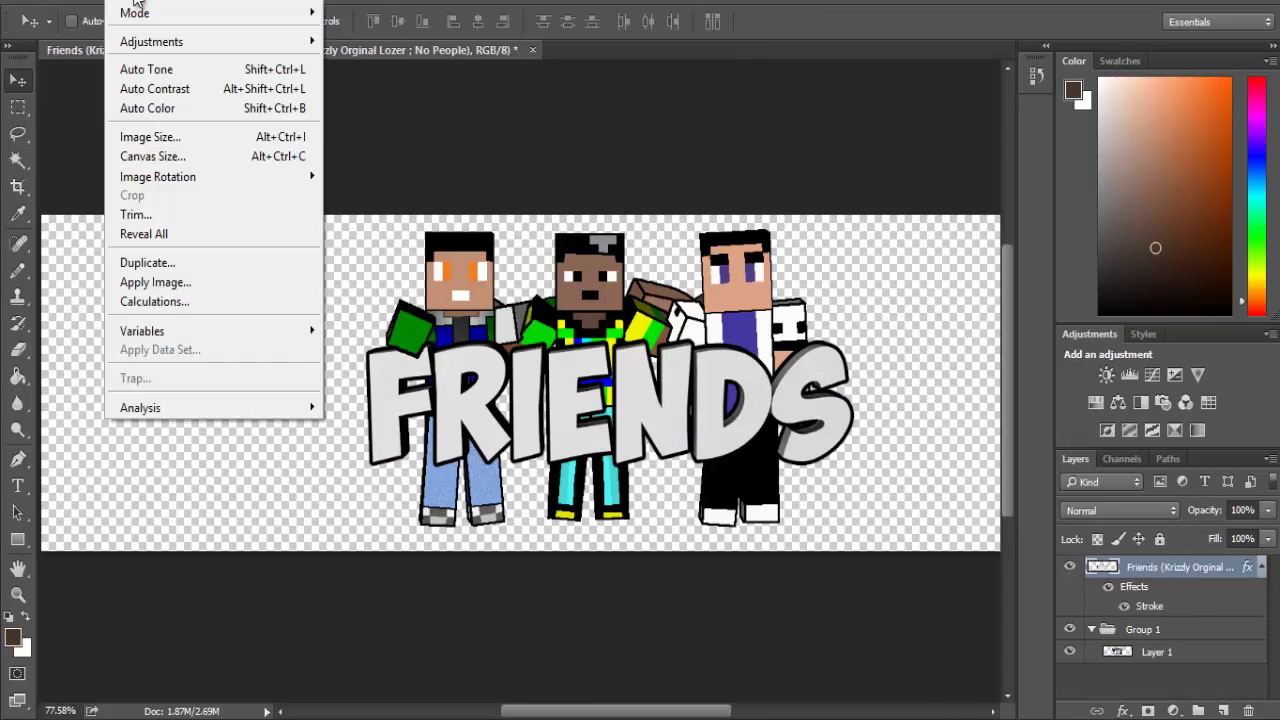
pyautogui.click(429, 137)
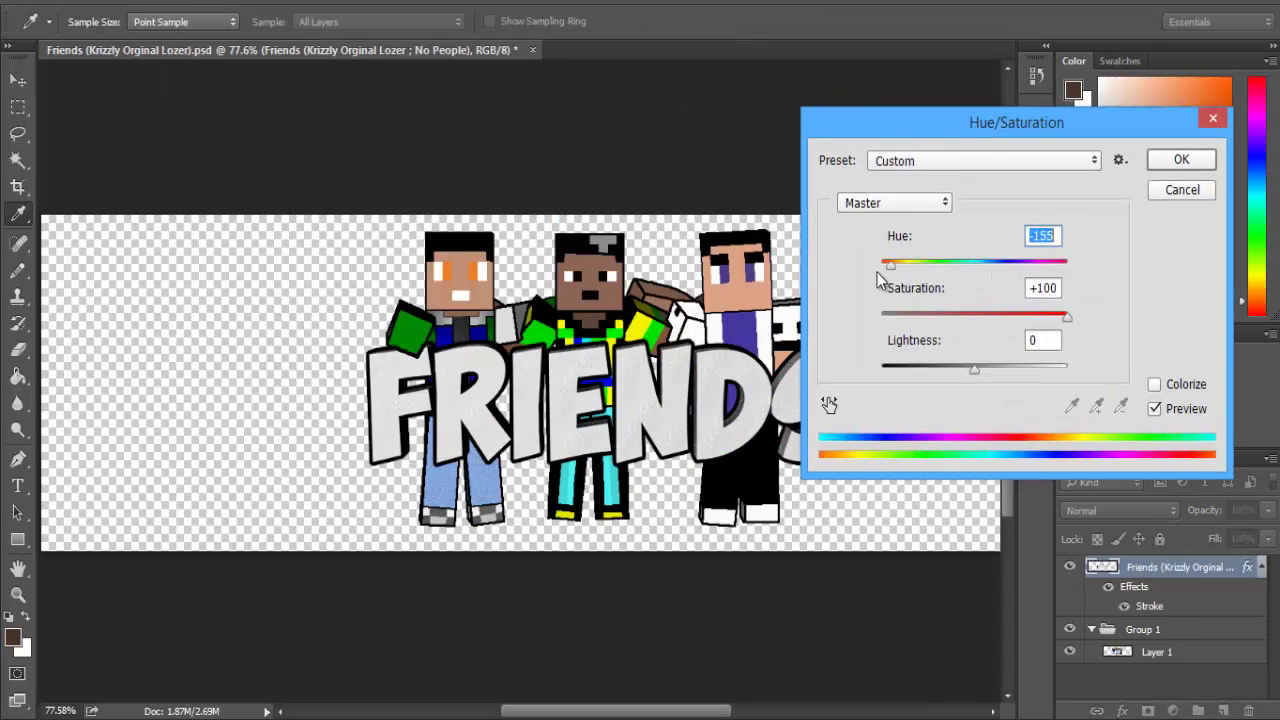
pyautogui.moveTo(977, 368); pyautogui.dragTo(1014, 368)
pyautogui.moveTo(951, 264); pyautogui.dragTo(1037, 264)
pyautogui.click(937, 203)
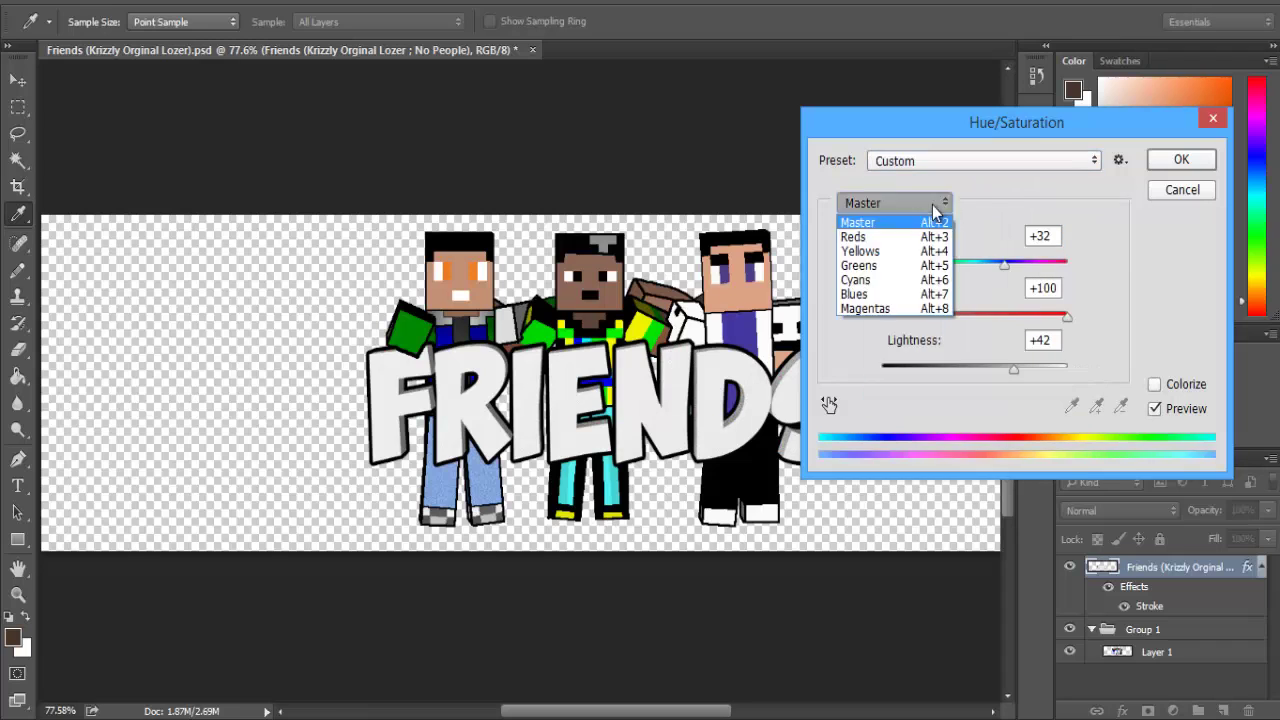
pyautogui.press('Escape')
# Colorize the text with Hue 82, Saturation 100, Lightness -42, then add a new empty layer
pyautogui.click(1154, 384)
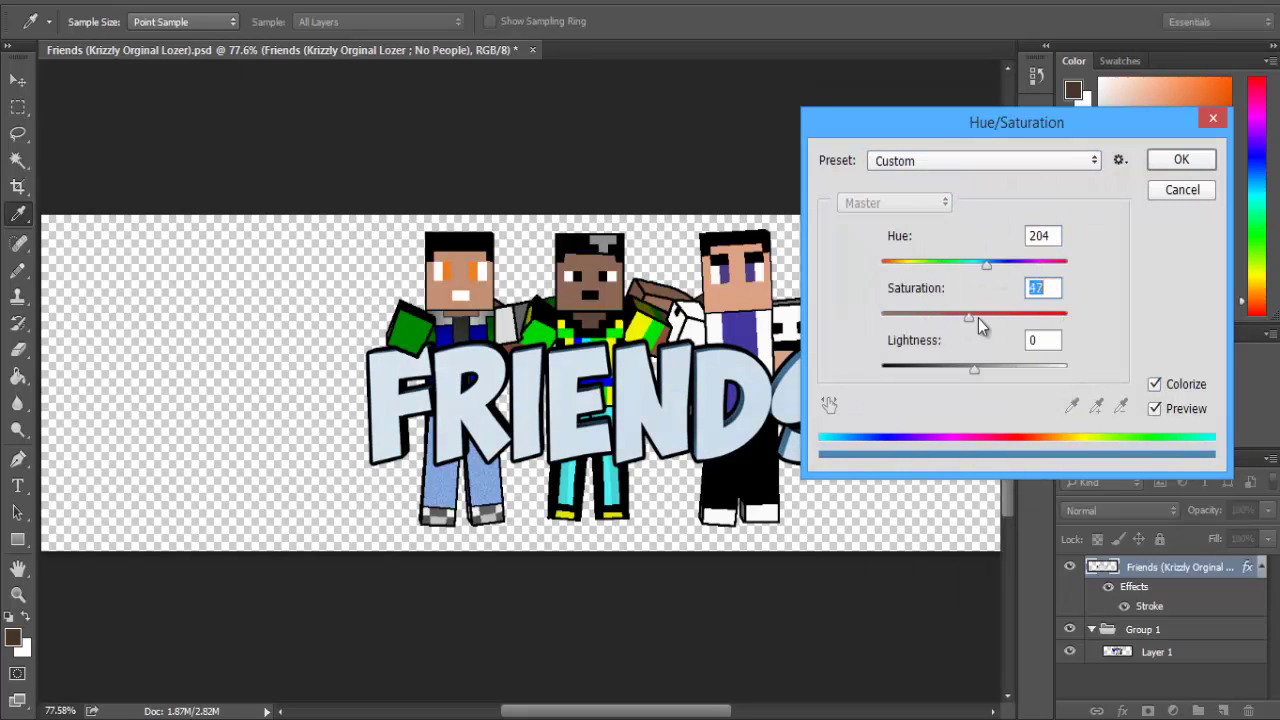
pyautogui.moveTo(978, 318); pyautogui.dragTo(1067, 318)
pyautogui.moveTo(976, 368); pyautogui.dragTo(1000, 368)
pyautogui.moveTo(1006, 264); pyautogui.dragTo(950, 264)
pyautogui.moveTo(960, 368); pyautogui.dragTo(937, 368)
pyautogui.moveTo(950, 264); pyautogui.dragTo(923, 264)
pyautogui.click(1067, 318)
pyautogui.moveTo(932, 368); pyautogui.dragTo(936, 384)
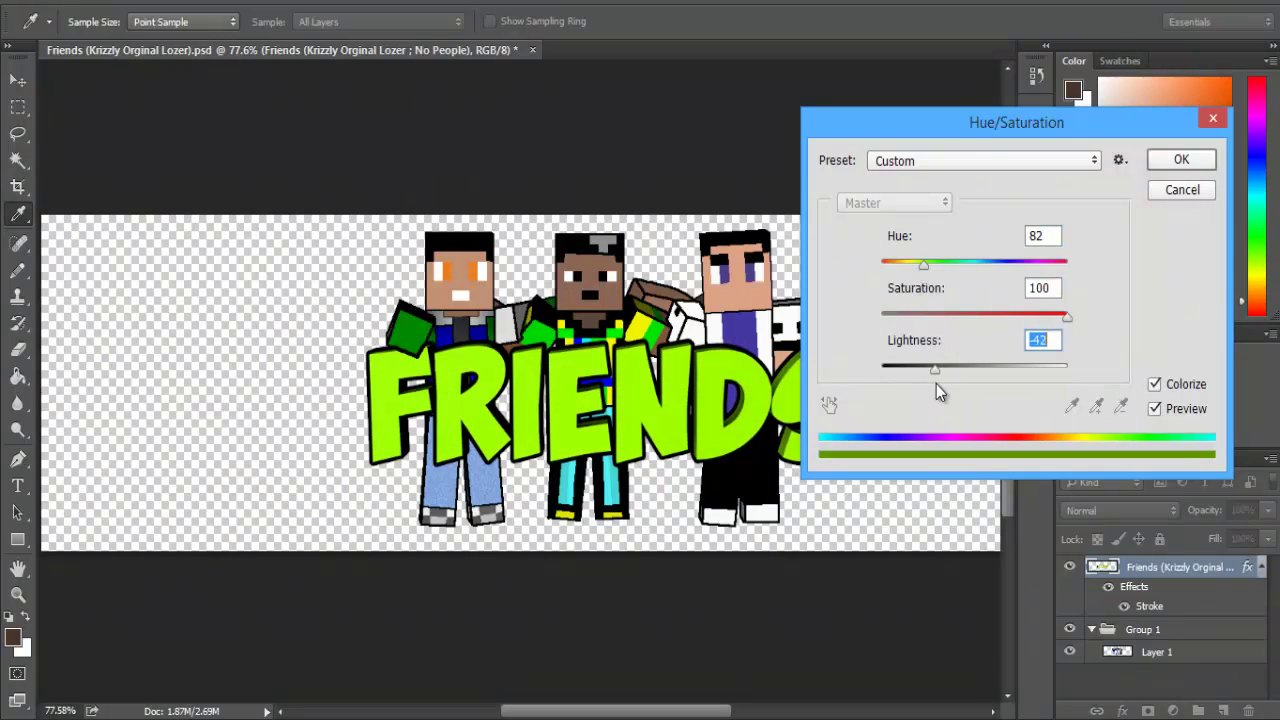
pyautogui.moveTo(1016, 122)
pyautogui.mouseDown()
pyautogui.moveTo(1120, 257)
pyautogui.moveTo(1051, 289)
pyautogui.mouseUp()
pyautogui.press('Return')
pyautogui.press('v')
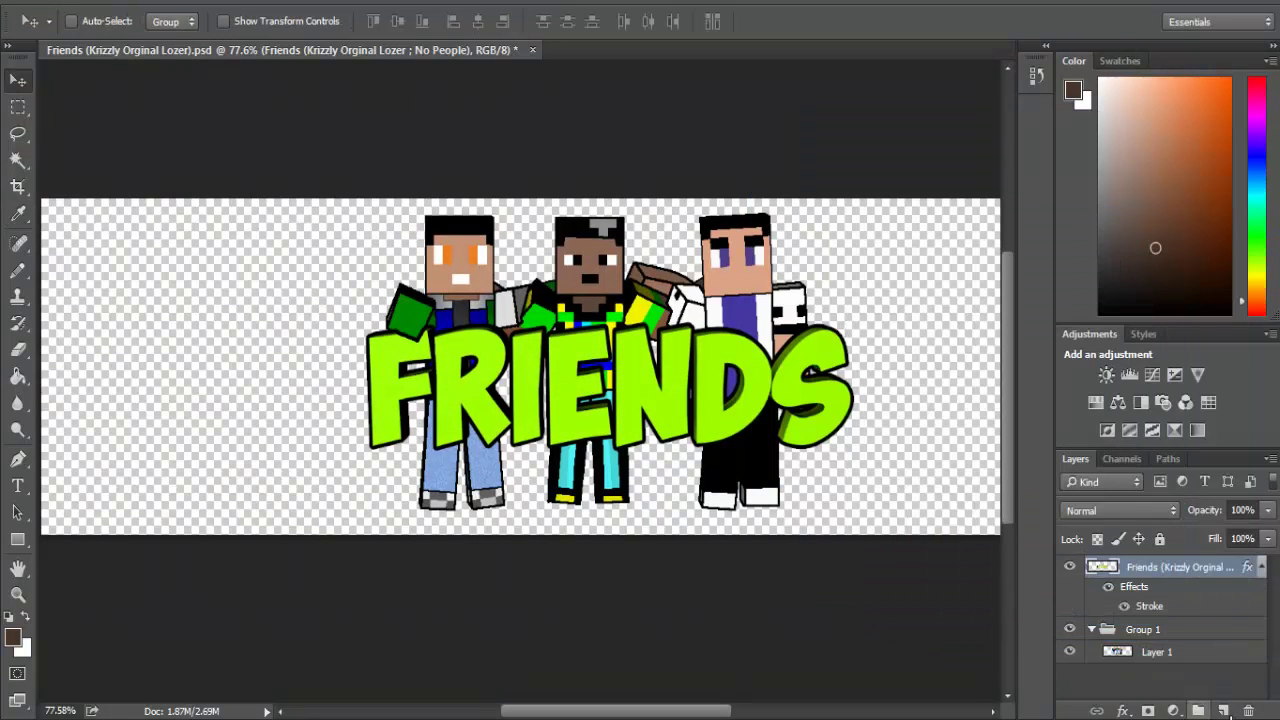
pyautogui.click(1223, 710)
# Move the new layer to the bottom and fill it with green behind the artwork
pyautogui.hotkey('ctrl', 'shift', '[')
pyautogui.press('g')
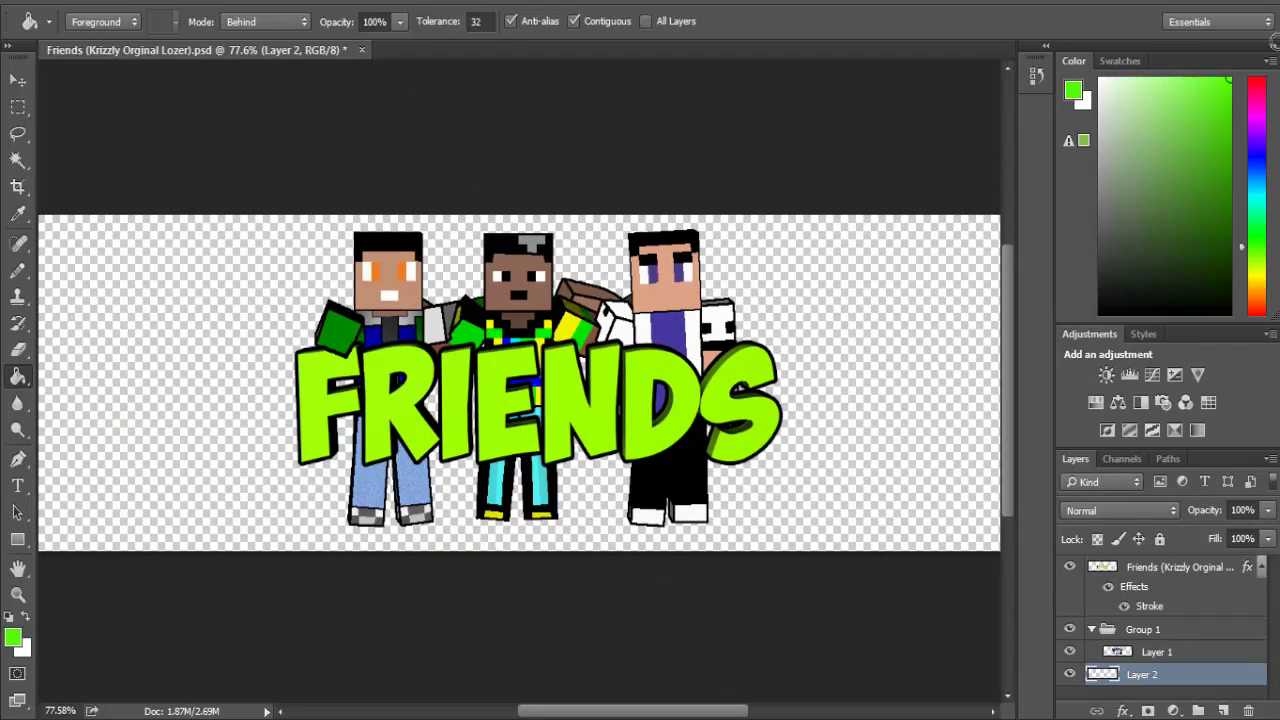
pyautogui.click(432, 400)
# Colorize the FRIENDS text layer bright yellow with Hue/Saturation, hue about 49 and saturation 100
pyautogui.click(1180, 570)
pyautogui.click(118, 3)
pyautogui.click(423, 155)
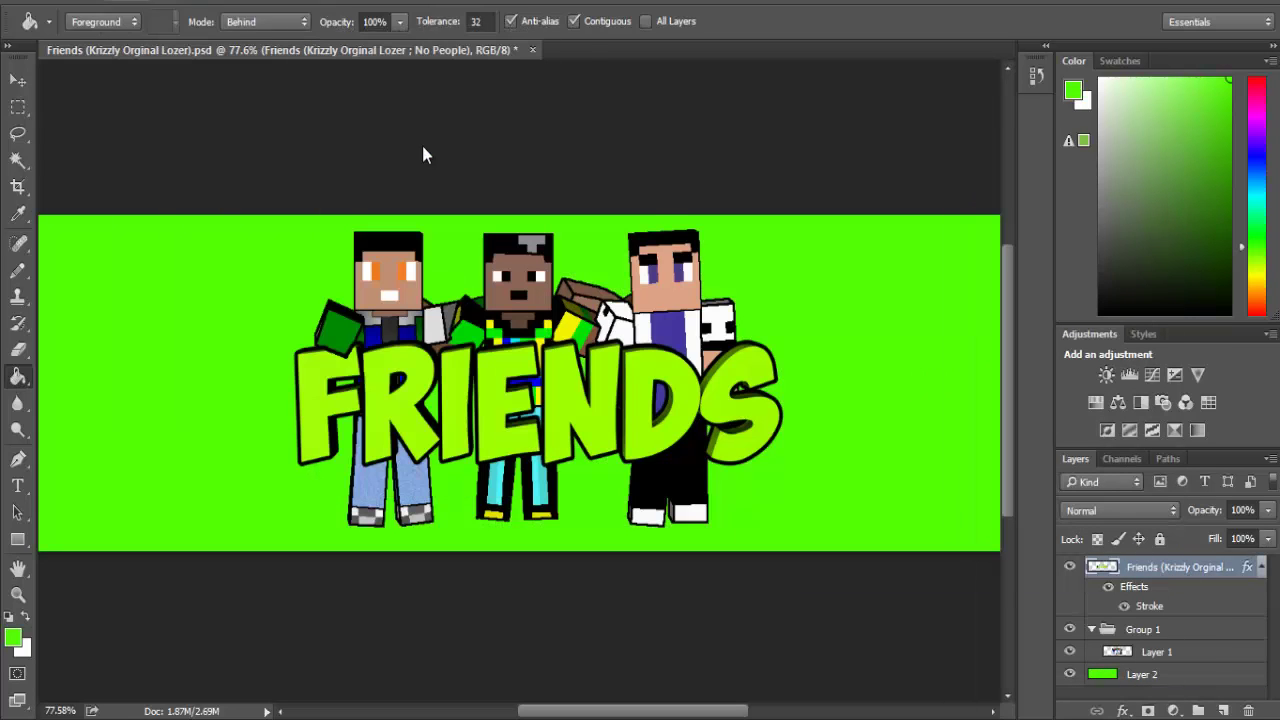
pyautogui.hotkey('ctrl', 'alt', 'u')
pyautogui.moveTo(866, 419); pyautogui.dragTo(1004, 419)
pyautogui.moveTo(845, 366); pyautogui.dragTo(843, 366)
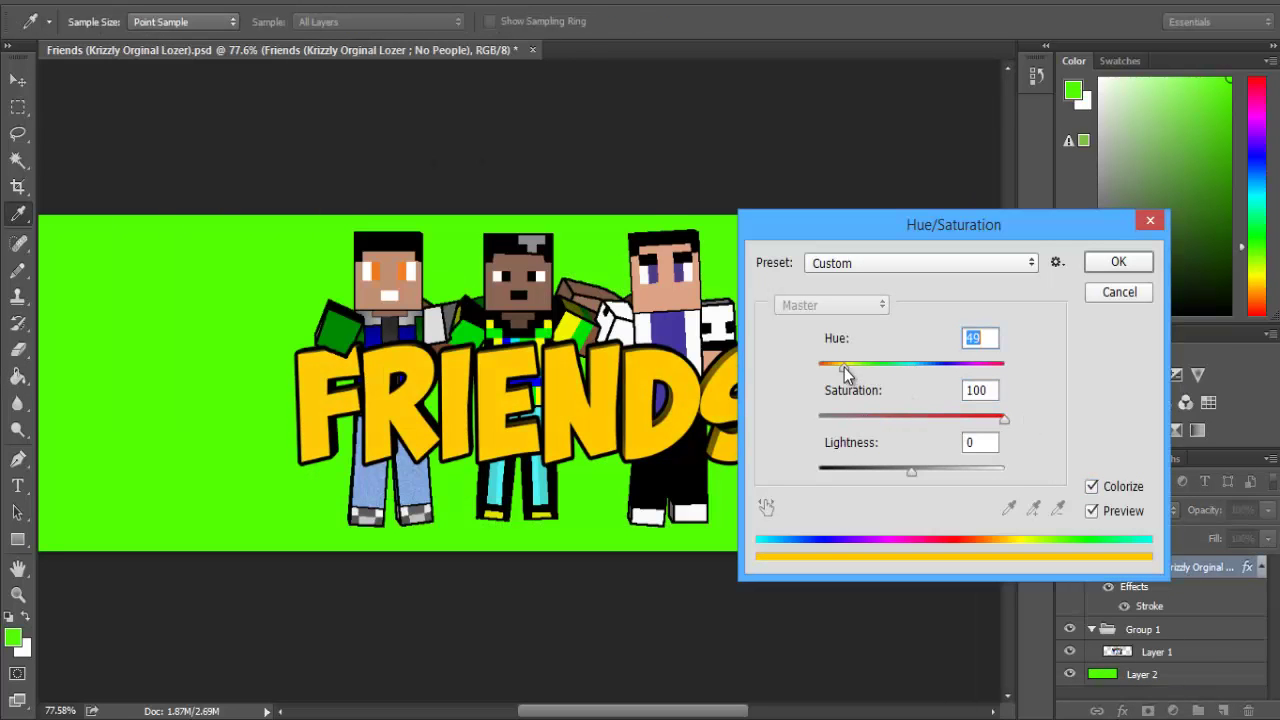
pyautogui.moveTo(911, 470); pyautogui.dragTo(903, 470)
pyautogui.moveTo(843, 366); pyautogui.dragTo(850, 380)
pyautogui.press('Tab')
pyautogui.press('Tab')
pyautogui.moveTo(900, 225); pyautogui.dragTo(1046, 346)
pyautogui.press('Return')
pyautogui.press('g')
pyautogui.scroll(-1, 713, 316)
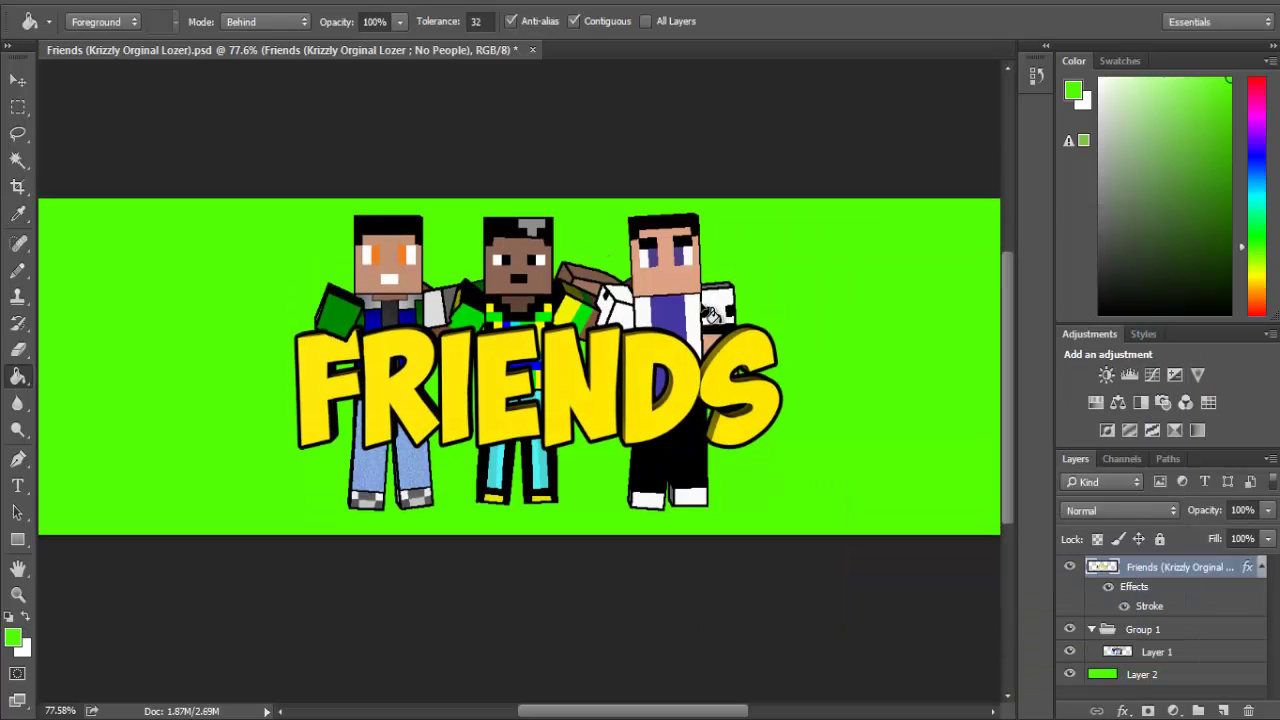
# Add a yellow Outer Glow to Layer 1's characters in Blending Options
pyautogui.rightClick(1150, 651)
pyautogui.click(1130, 43)
pyautogui.moveTo(780, 122); pyautogui.dragTo(1237, 64)
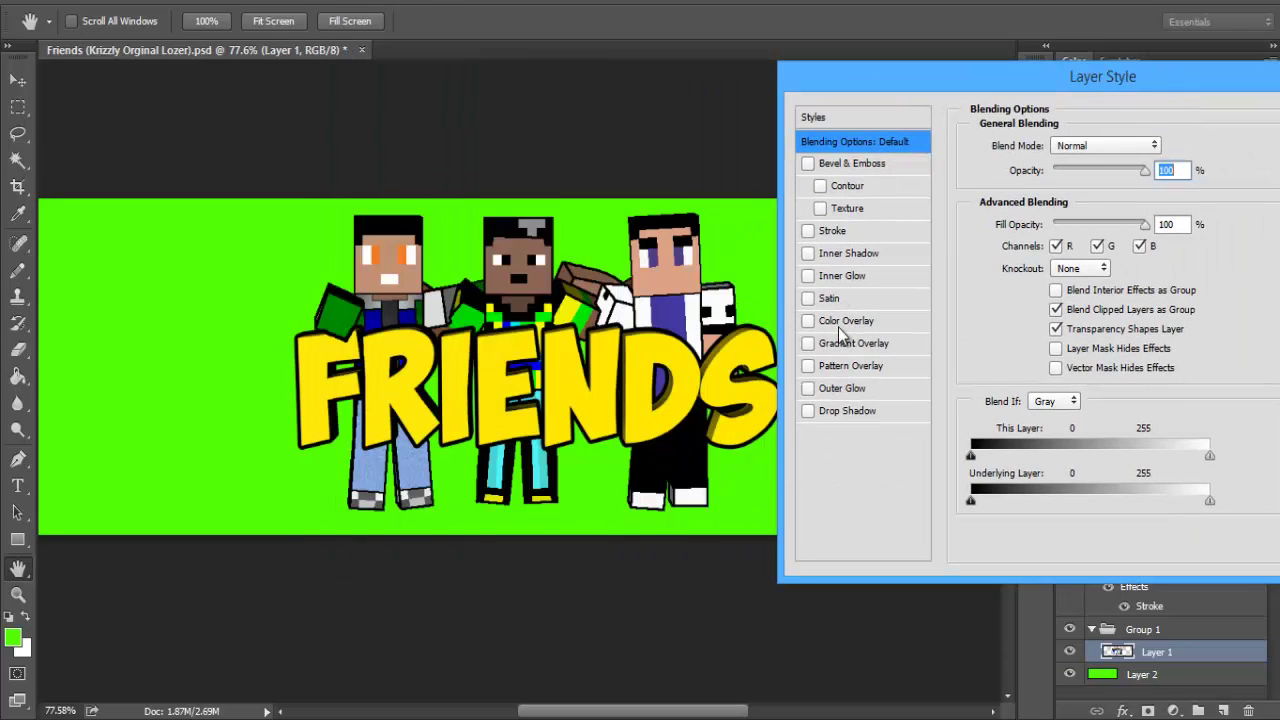
pyautogui.click(842, 388)
pyautogui.click(1015, 223)
pyautogui.click(1008, 343)
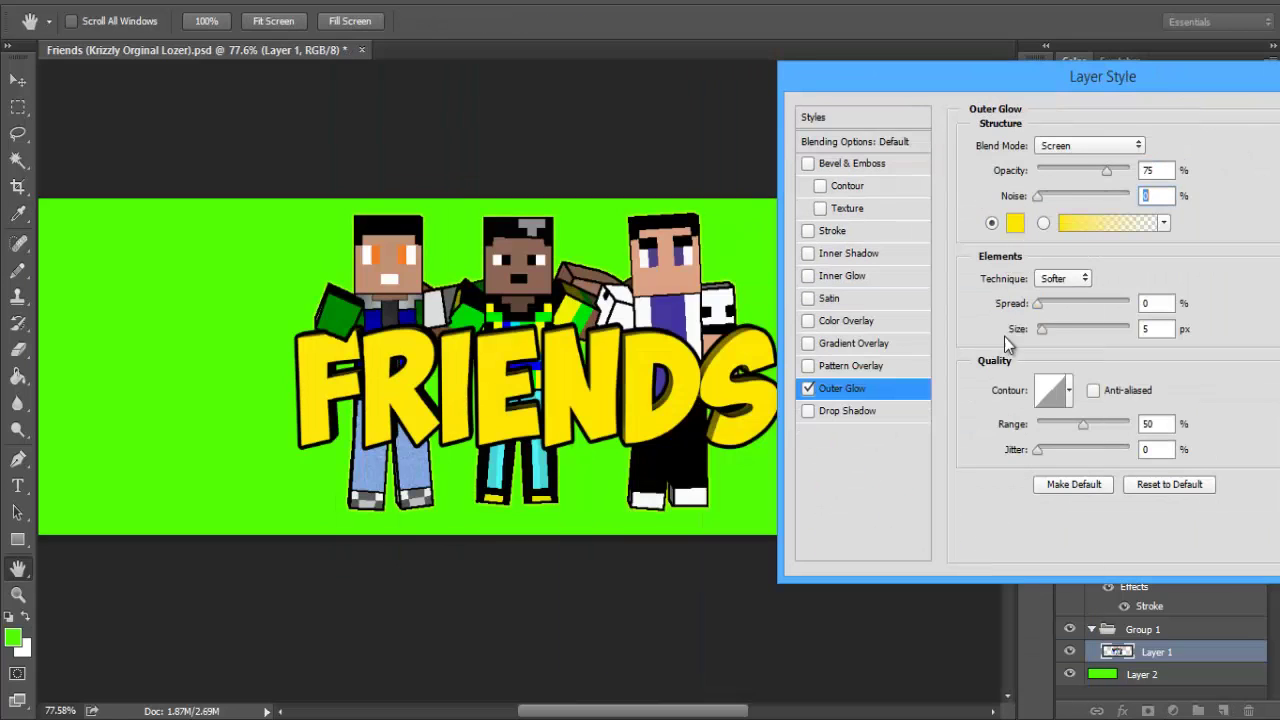
# Tune the glow to Normal blend mode, spread 62, with adjusted size and opacity, and confirm
pyautogui.moveTo(1043, 328)
pyautogui.mouseDown()
pyautogui.moveTo(1064, 335)
pyautogui.moveTo(1130, 303)
pyautogui.moveTo(1117, 318)
pyautogui.mouseUp()
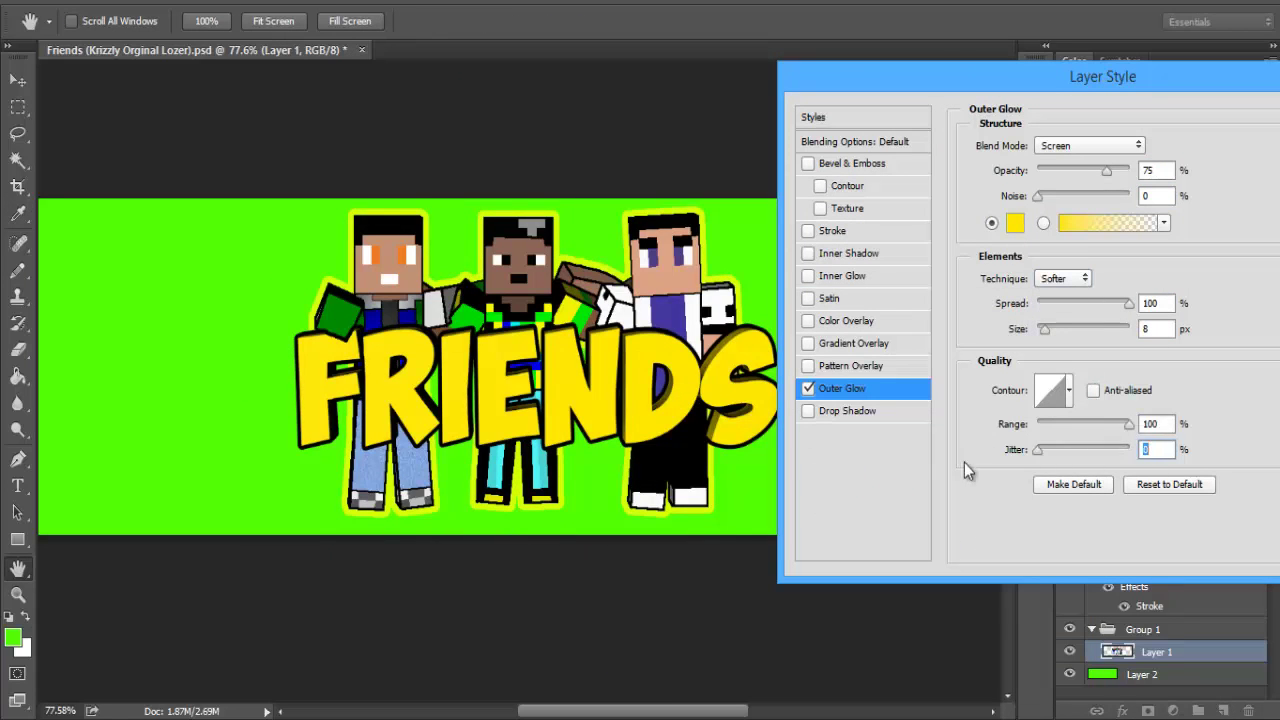
pyautogui.moveTo(1108, 178); pyautogui.dragTo(1130, 170)
pyautogui.moveTo(1130, 303)
pyautogui.mouseDown()
pyautogui.moveTo(1094, 303)
pyautogui.moveTo(1045, 340)
pyautogui.mouseUp()
pyautogui.moveTo(1060, 78)
pyautogui.mouseDown()
pyautogui.moveTo(1042, 110)
pyautogui.moveTo(1097, 146)
pyautogui.mouseUp()
pyautogui.click(1068, 177)
pyautogui.click(1060, 160)
pyautogui.moveTo(1145, 240); pyautogui.dragTo(1137, 245)
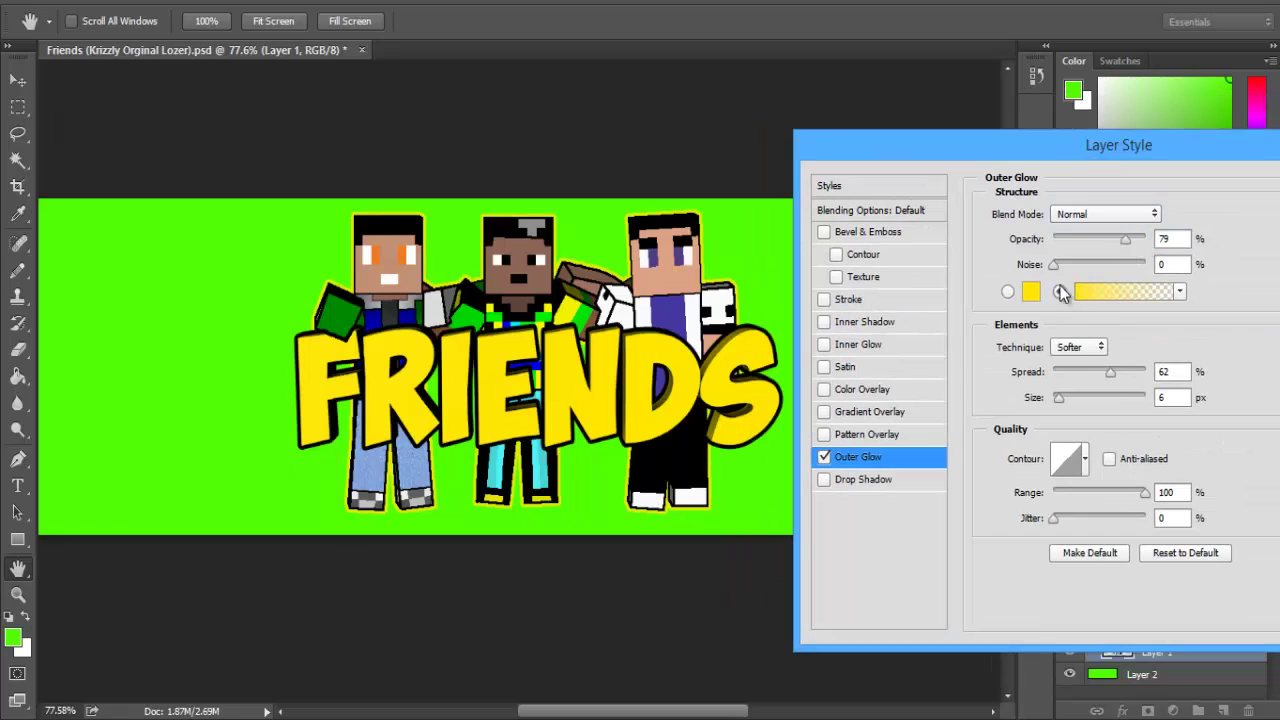
pyautogui.press('Return')
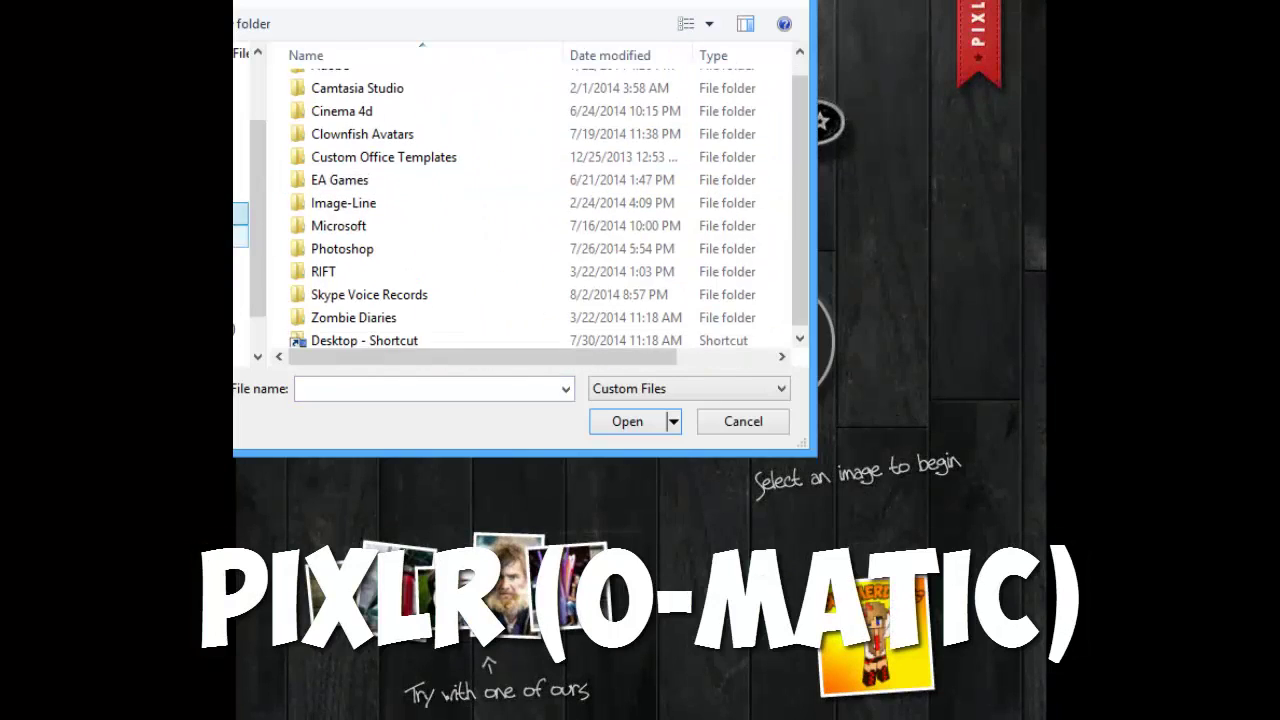
# Open the FRIENDS banner image and apply the Antonio filter
pyautogui.doubleClick(700, 290)
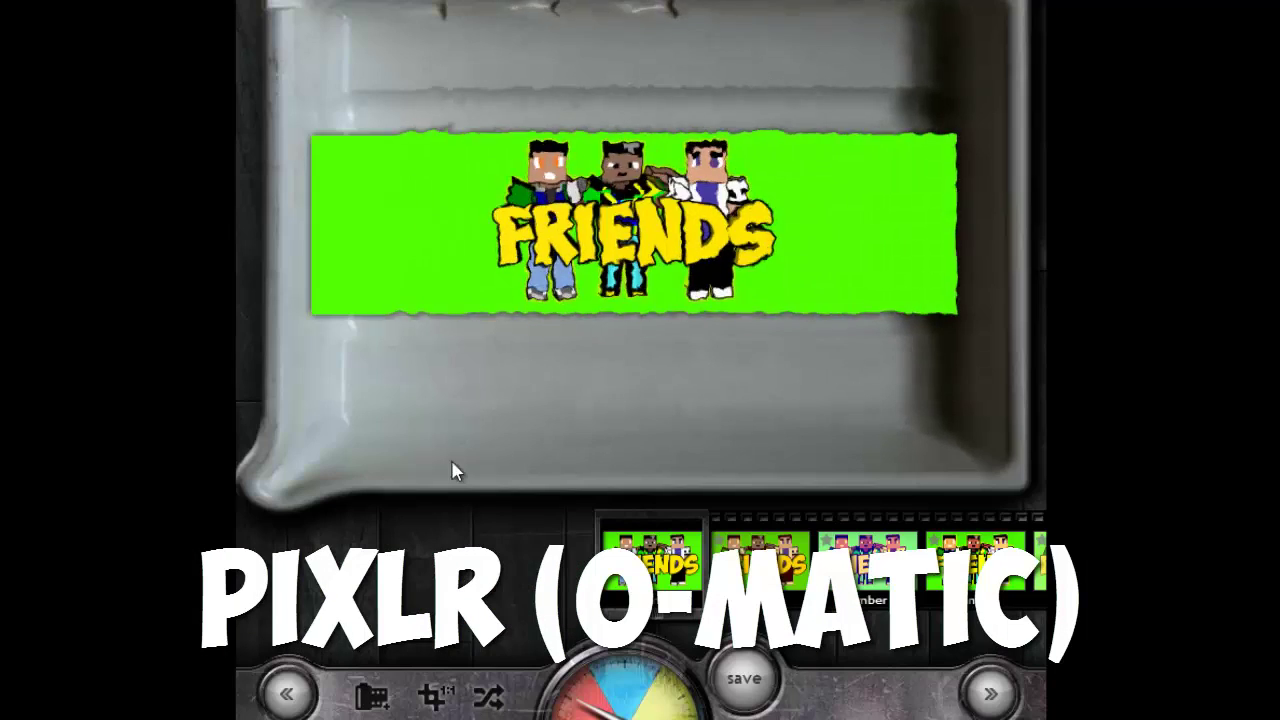
pyautogui.moveTo(760, 565); pyautogui.dragTo(333, 570)
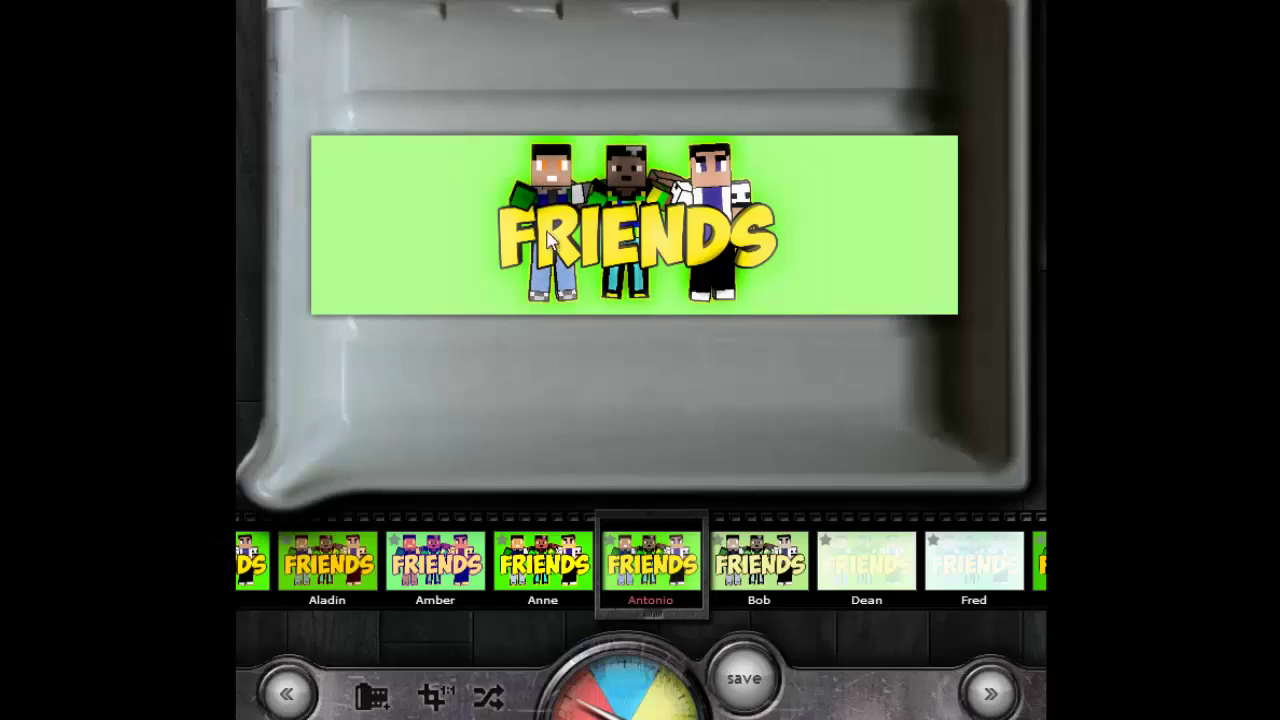
# Browse through the overlay effects, such as the rainbow streak, on the banner
pyautogui.click(655, 595)
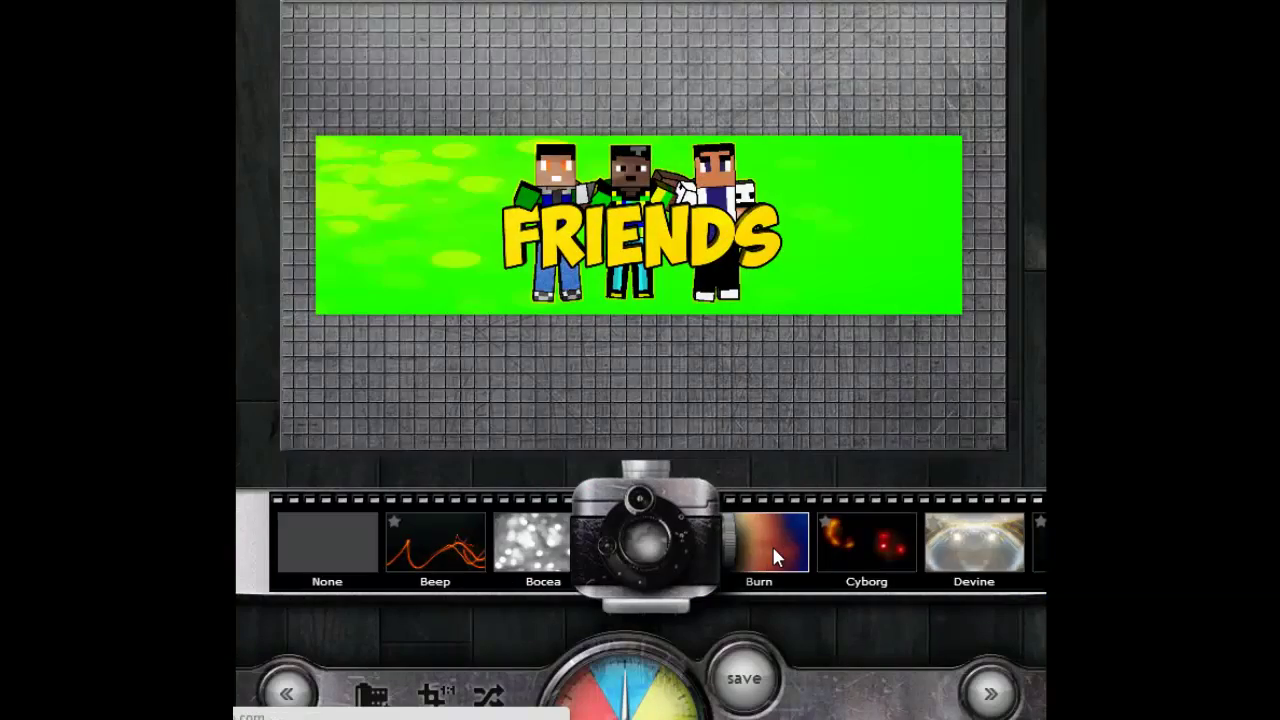
pyautogui.scroll(-3, 773, 550)
pyautogui.scroll(-4, 773, 550)
pyautogui.scroll(-4, 773, 550)
pyautogui.scroll(-2, 773, 550)
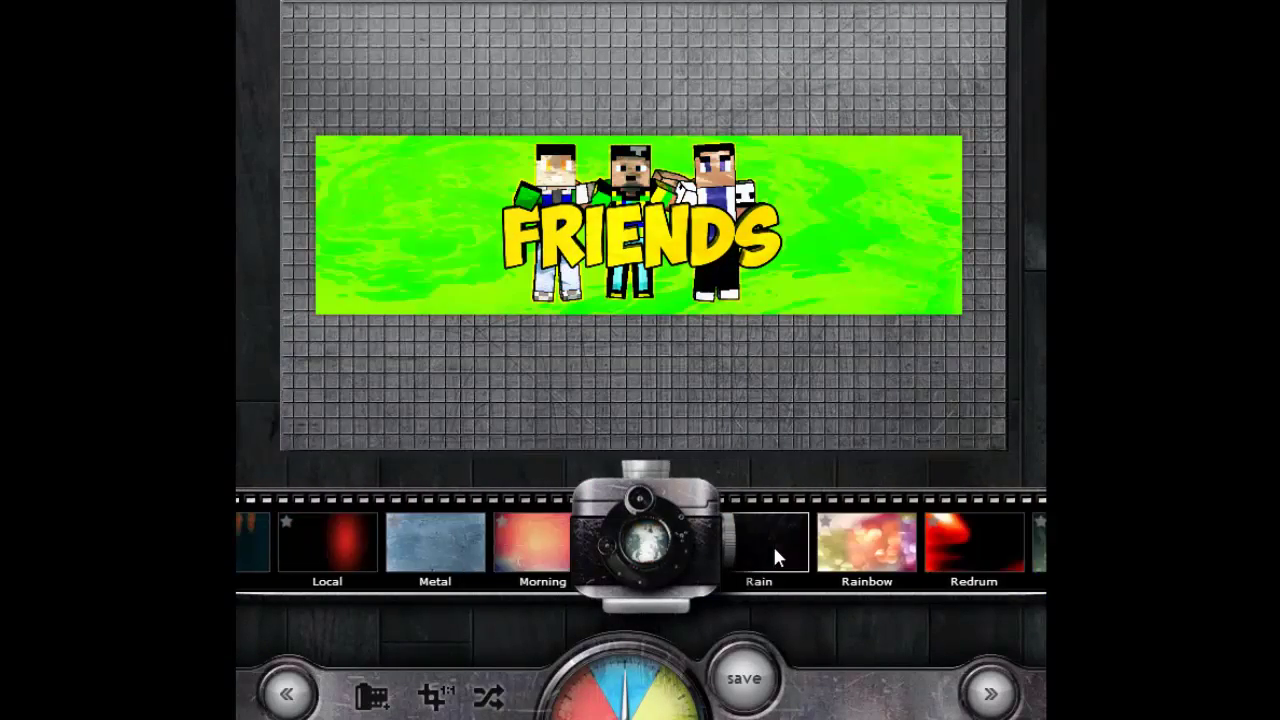
pyautogui.scroll(-2, 773, 550)
pyautogui.scroll(-2, 790, 550)
pyautogui.scroll(-3, 786, 545)
pyautogui.scroll(-1, 760, 545)
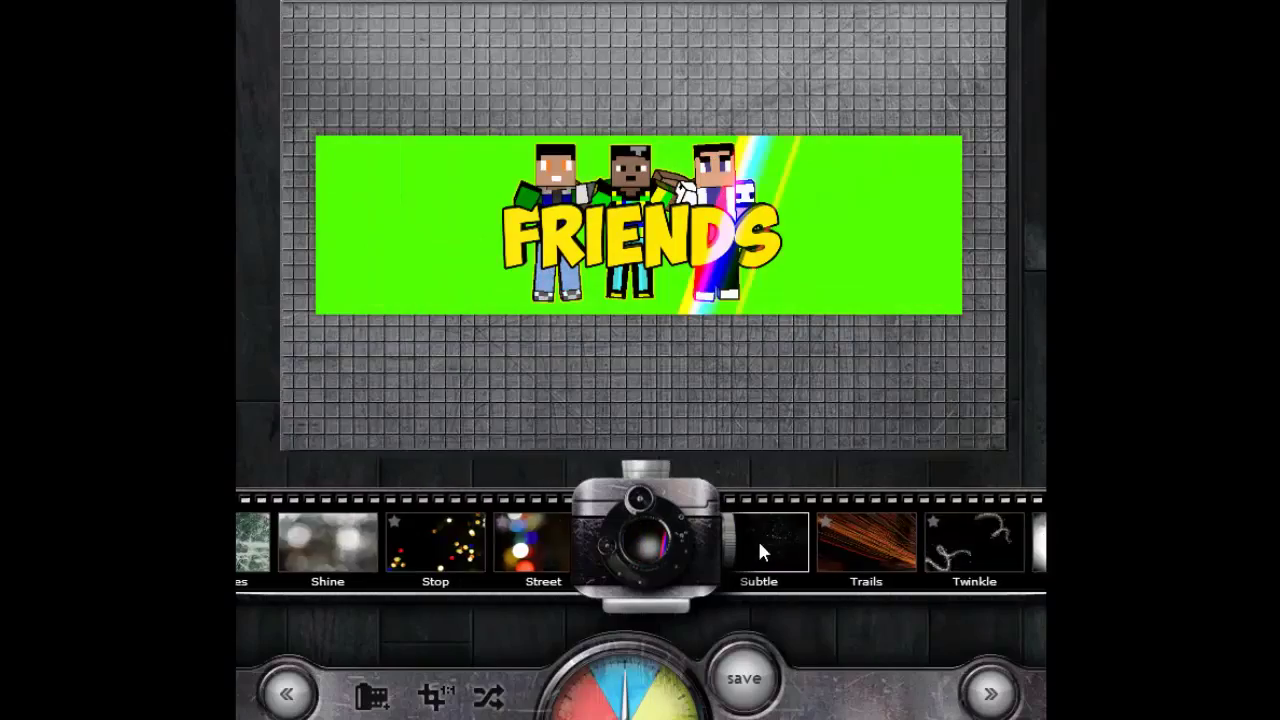
pyautogui.scroll(-1, 760, 552)
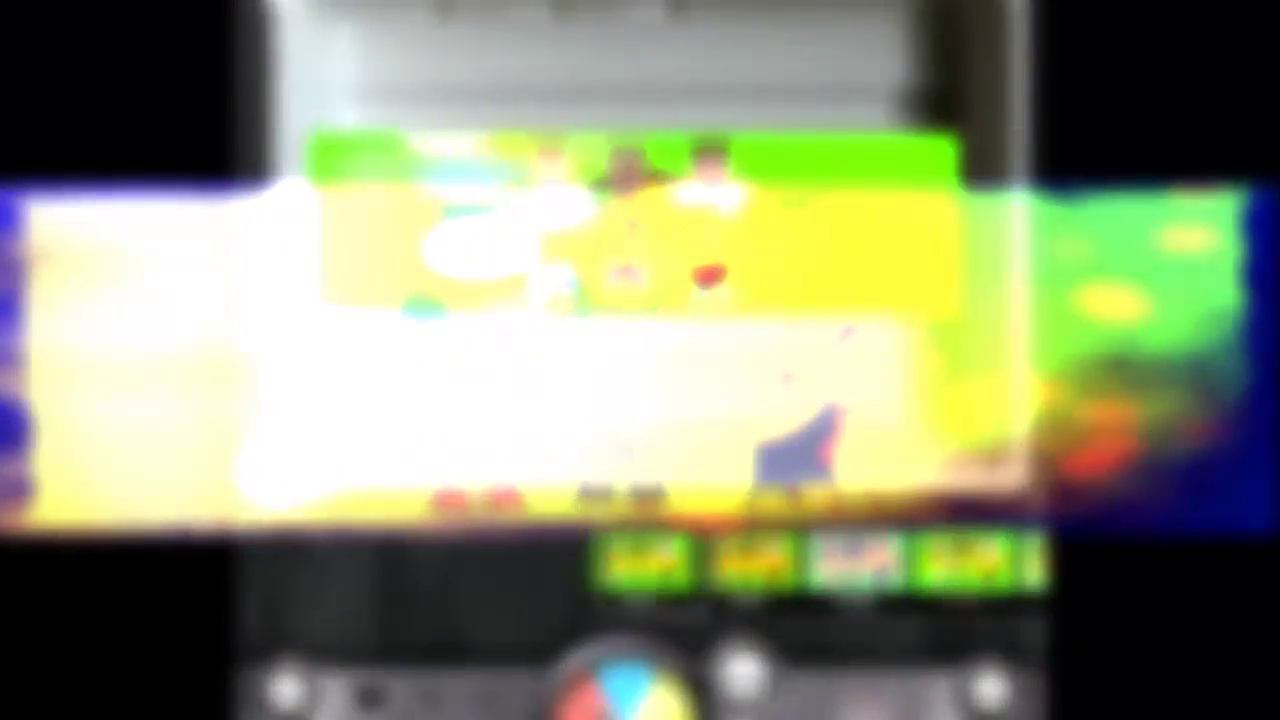